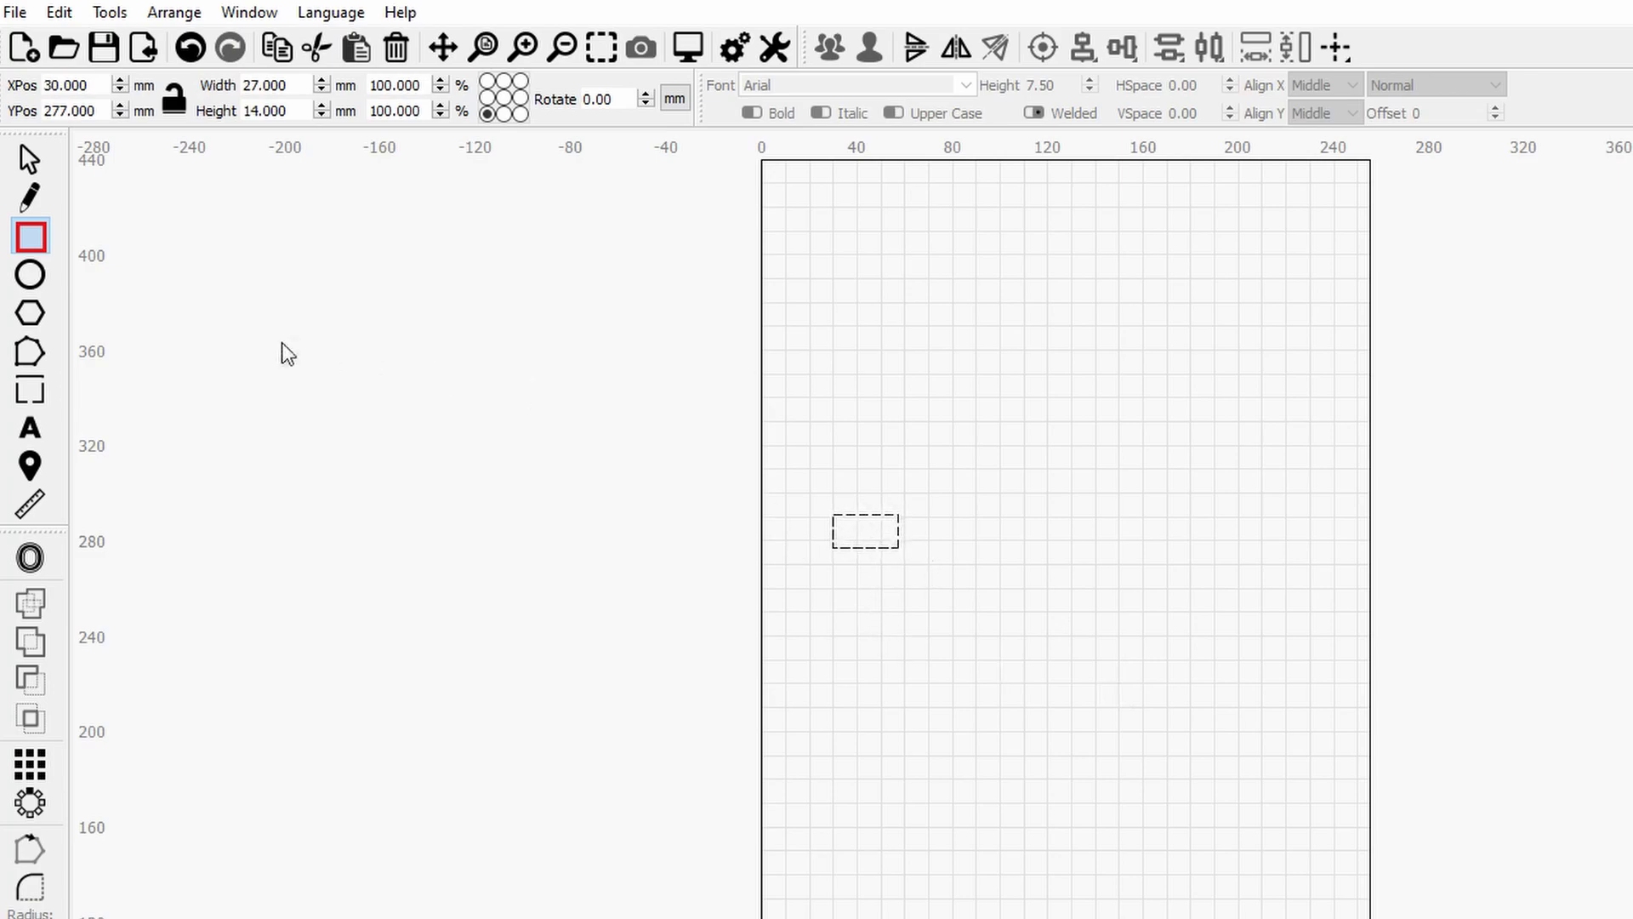
Step: Resize the selected rectangle to a width of 10 mm and a height of 5 mm
double_click(245, 84)
text(10)
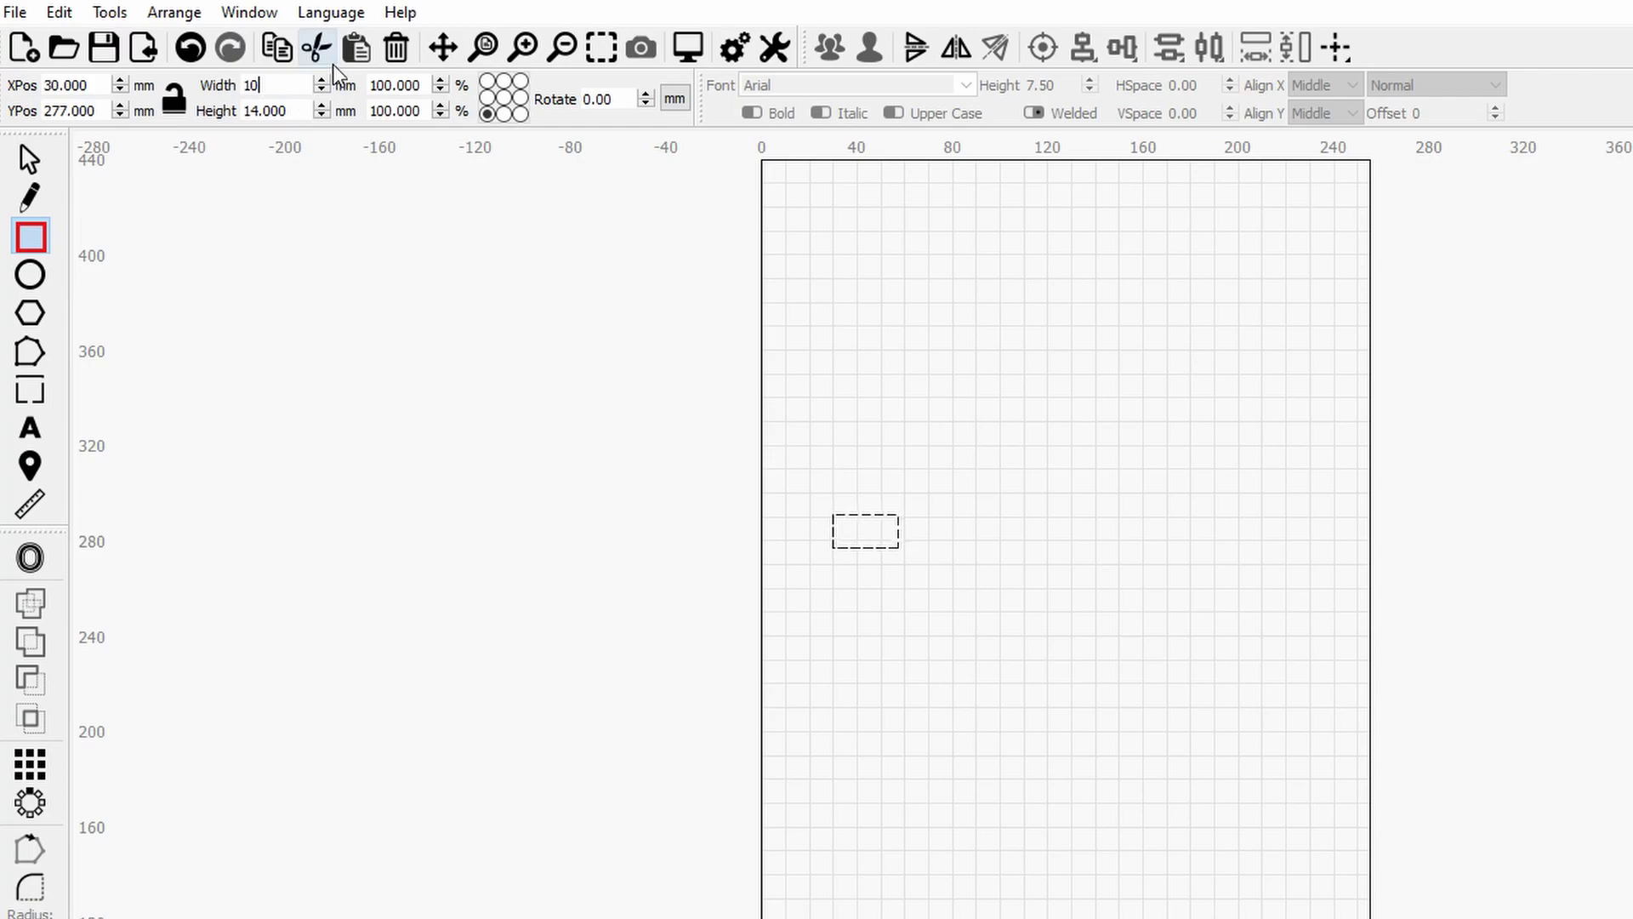
key(Tab)
text(5)
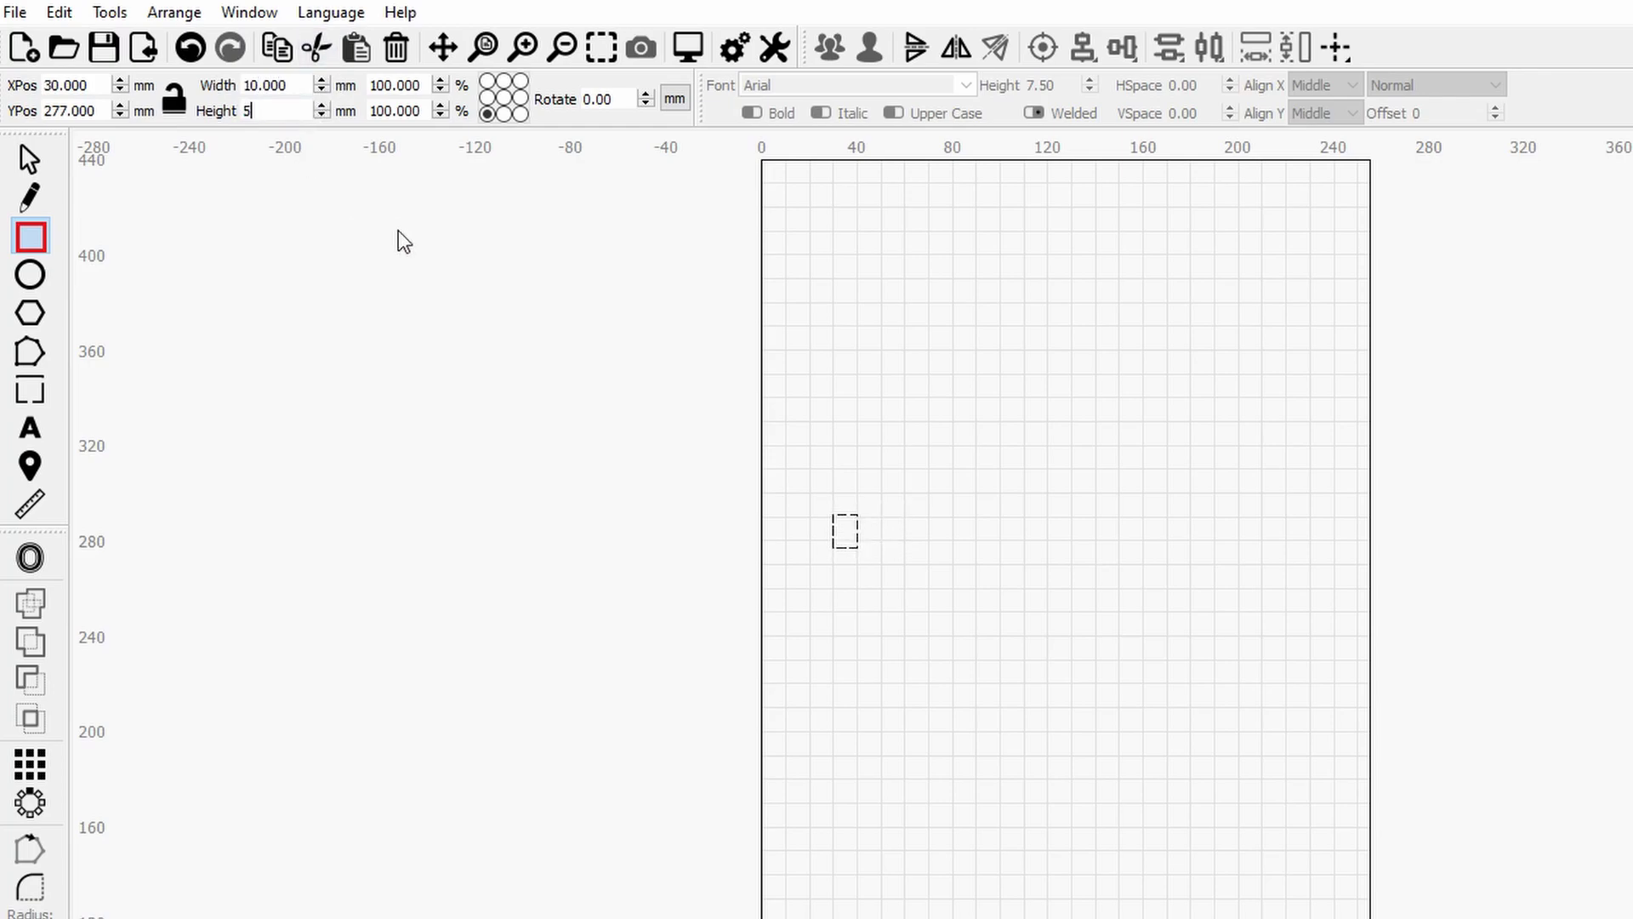
key(Return)
scroll(885, 565, up, 4)
drag(1104, 598, 833, 438)
click(30, 159)
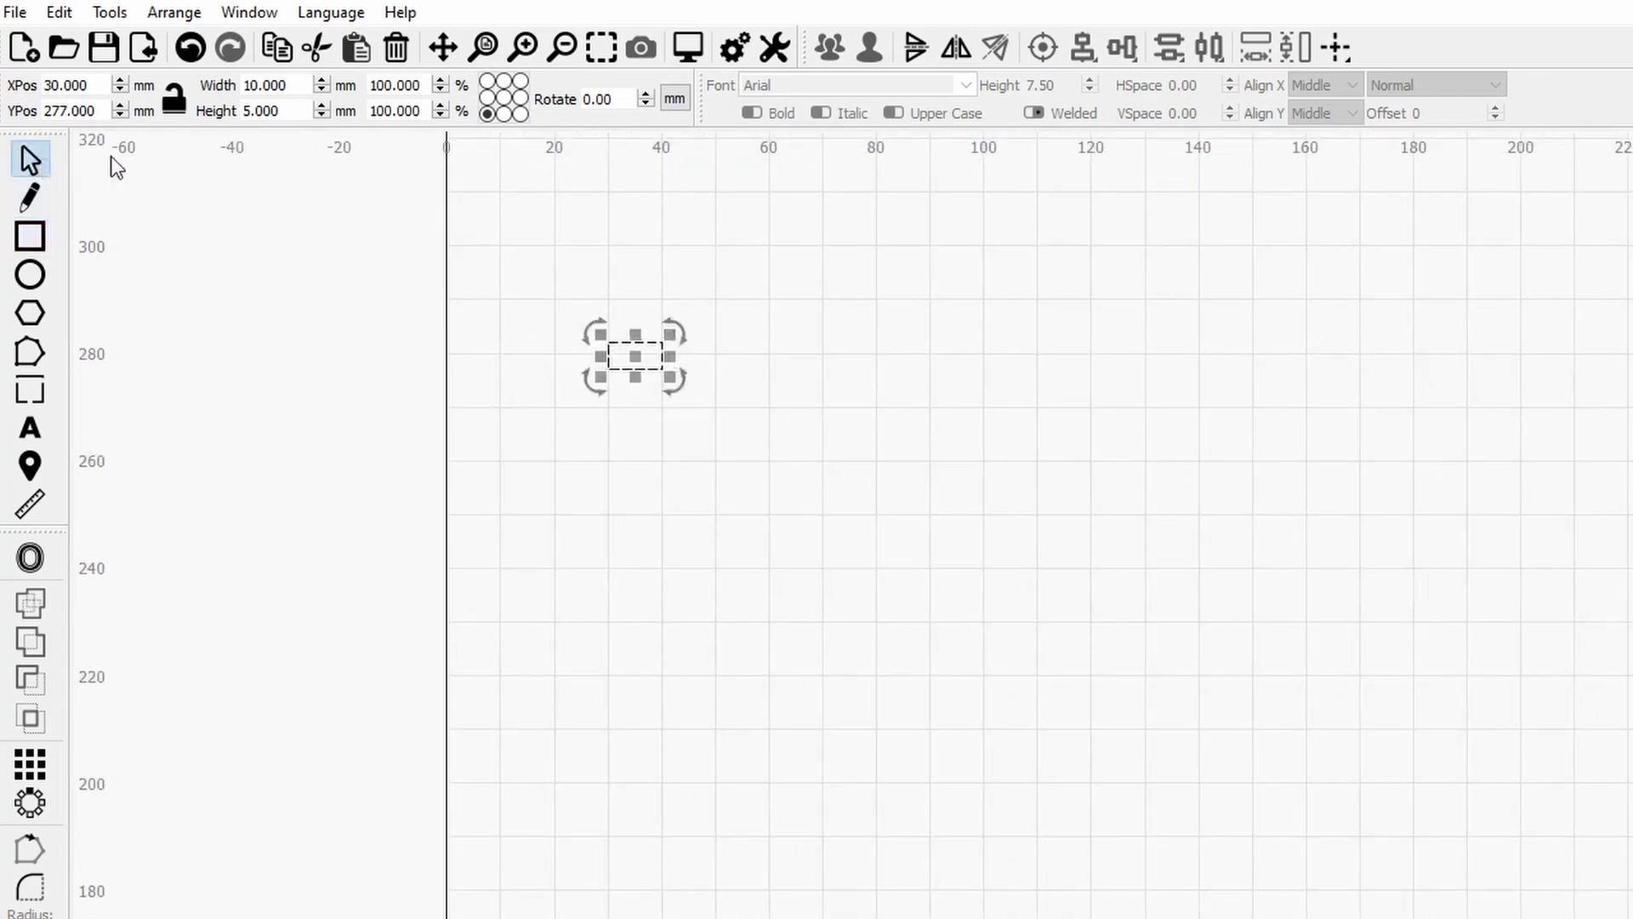
Step: Set up a grid array of the small rectangle with 10 columns and 10 rows
click(991, 515)
click(629, 368)
click(31, 764)
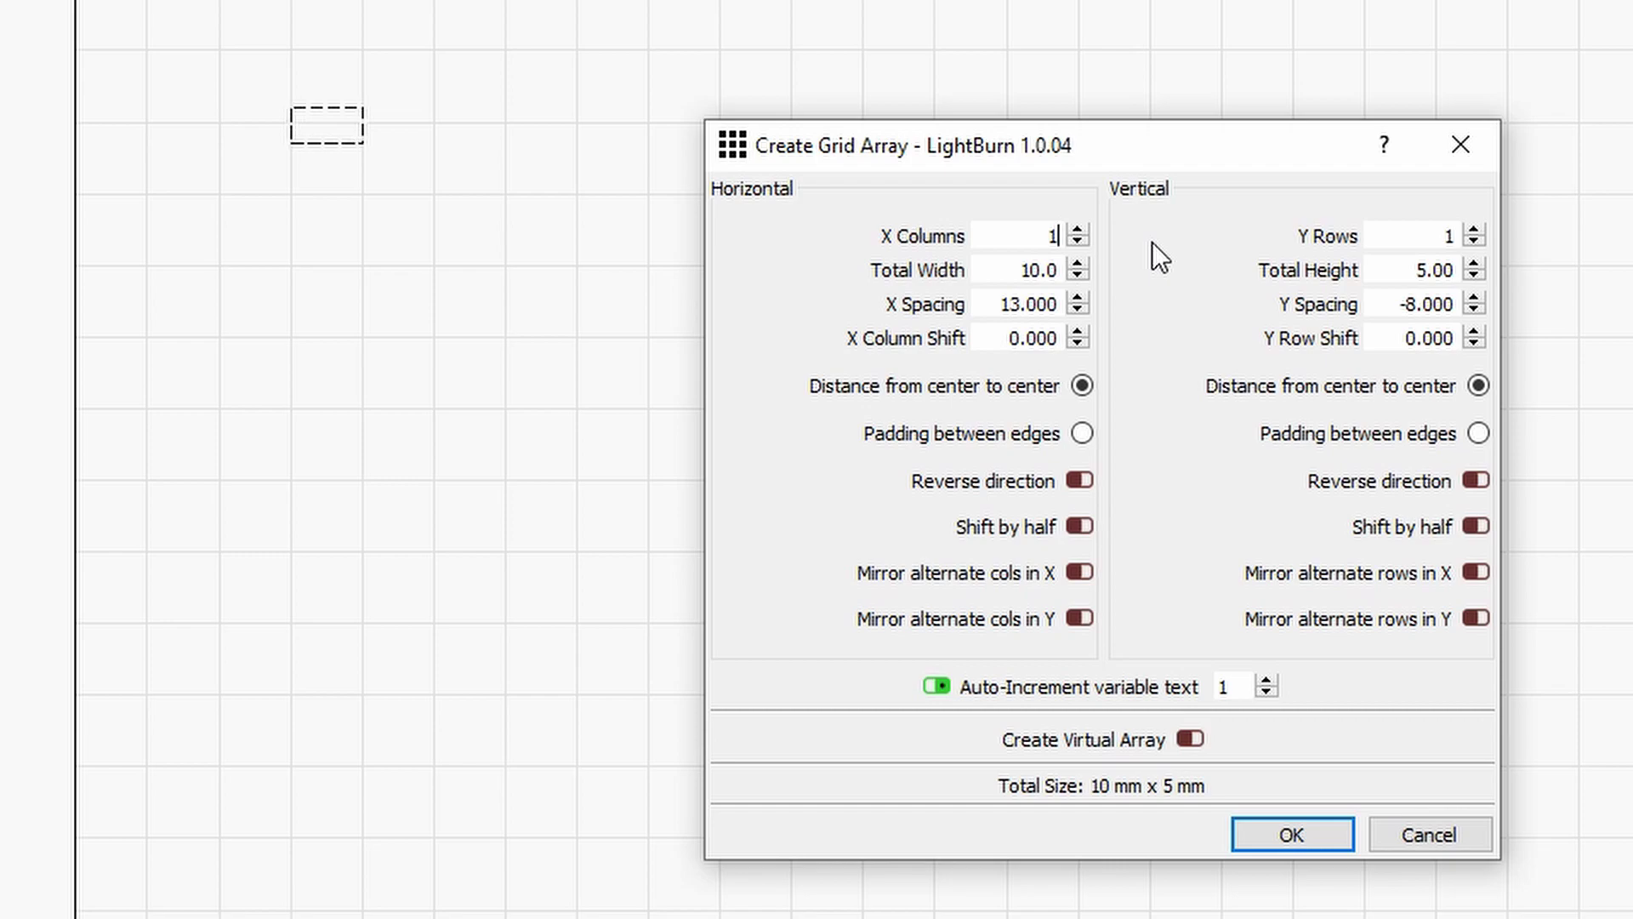
text(0)
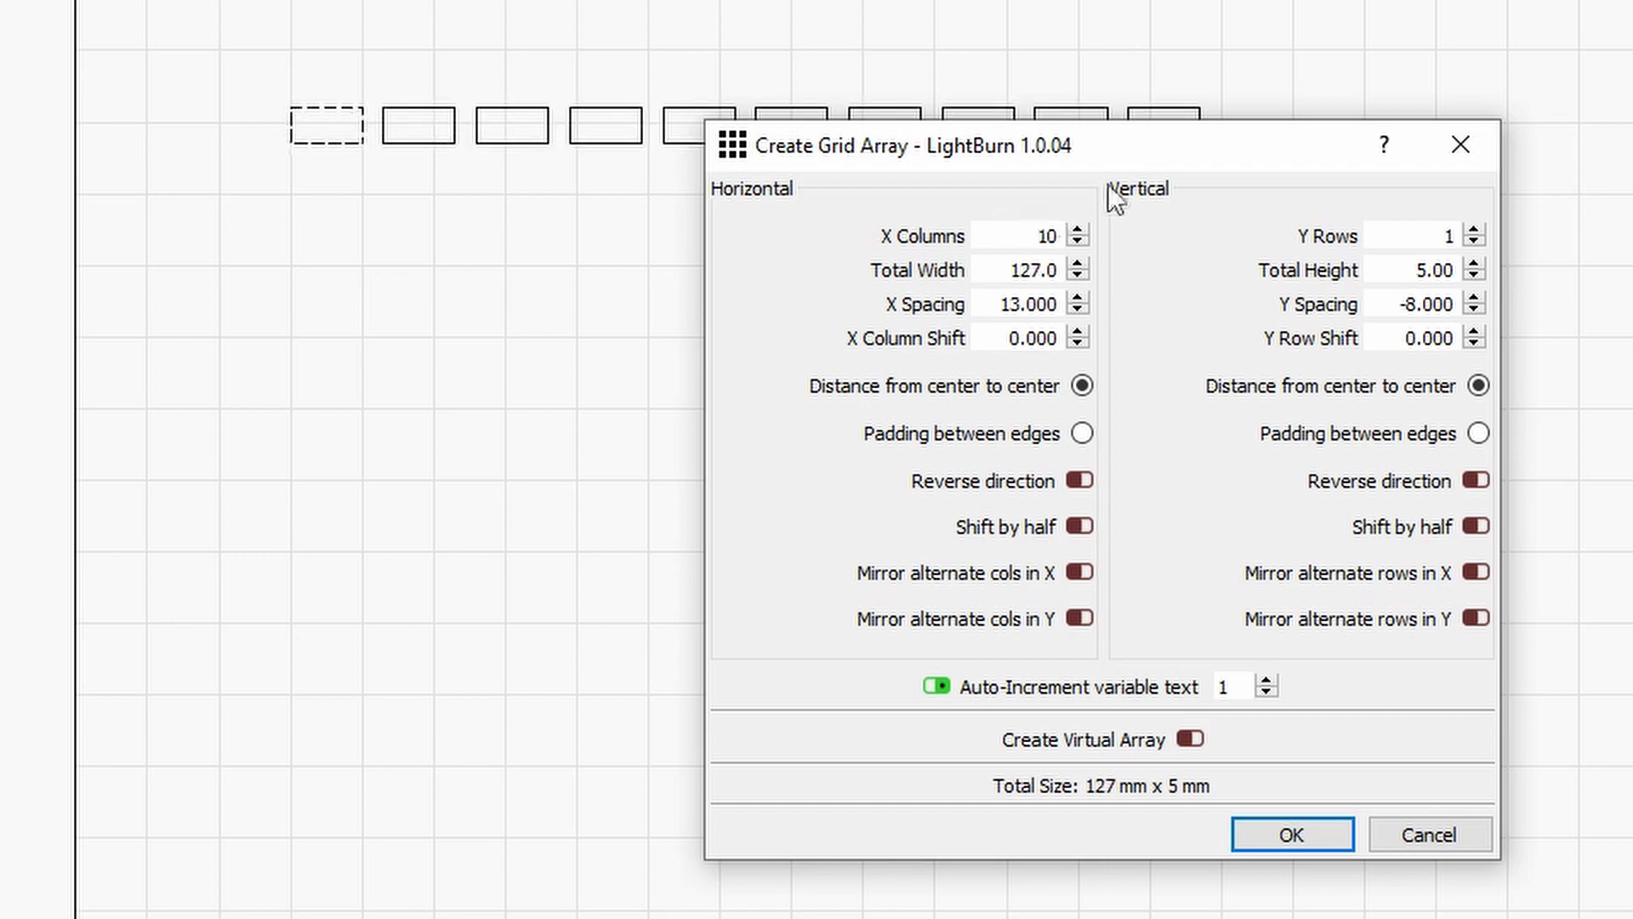
click(1460, 235)
text(0)
drag(1272, 148, 1632, 209)
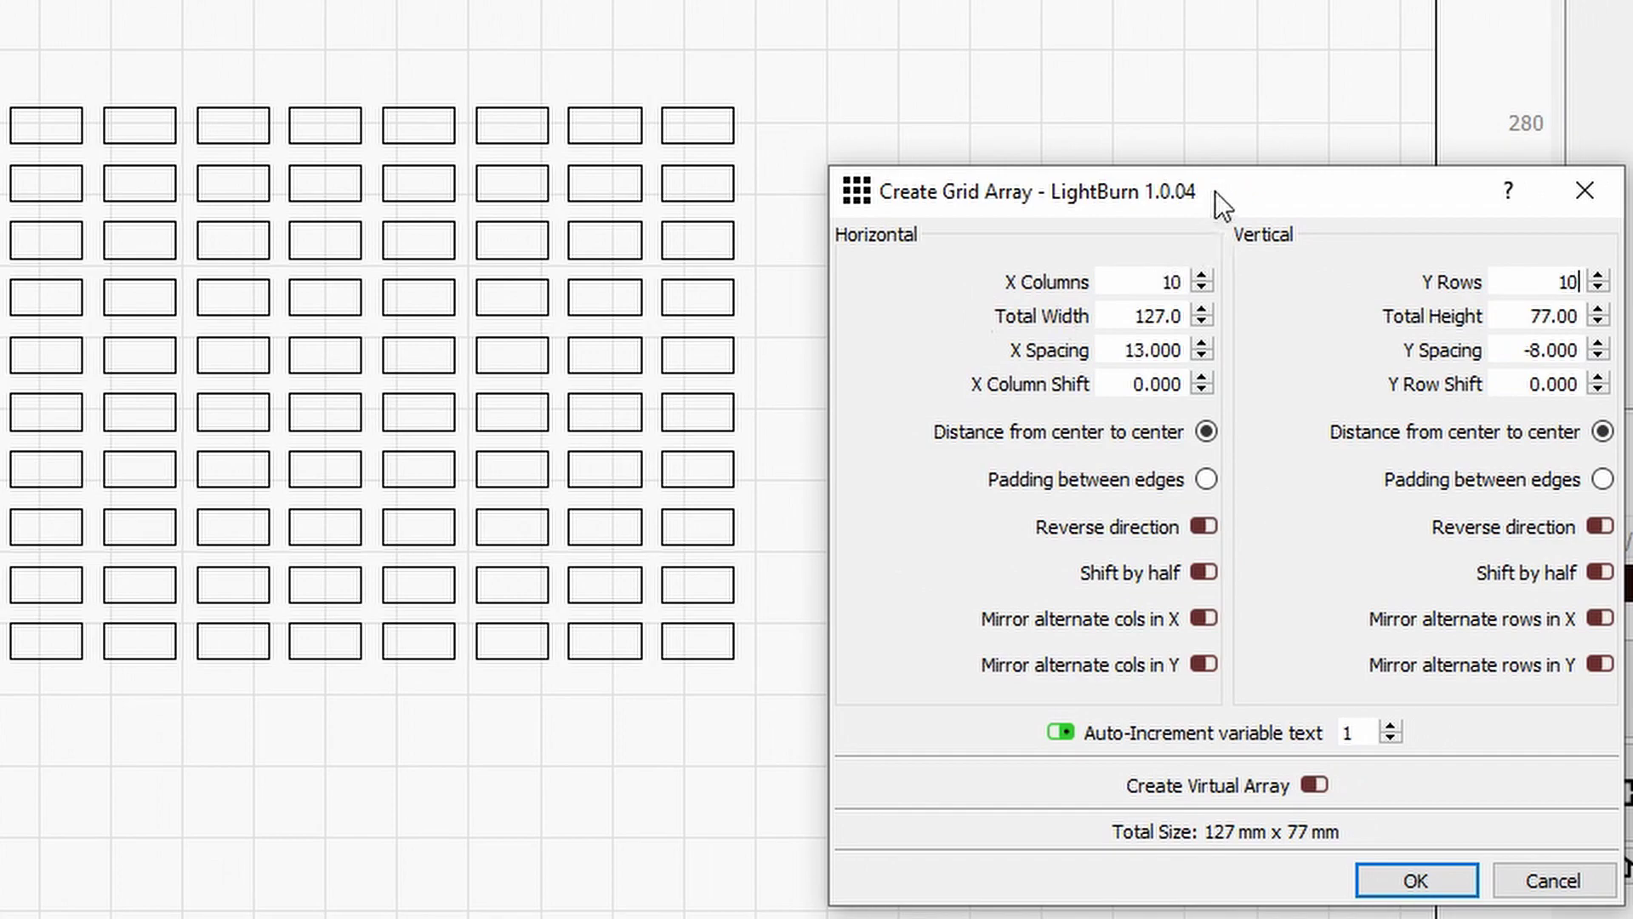
drag(1219, 176, 1173, 126)
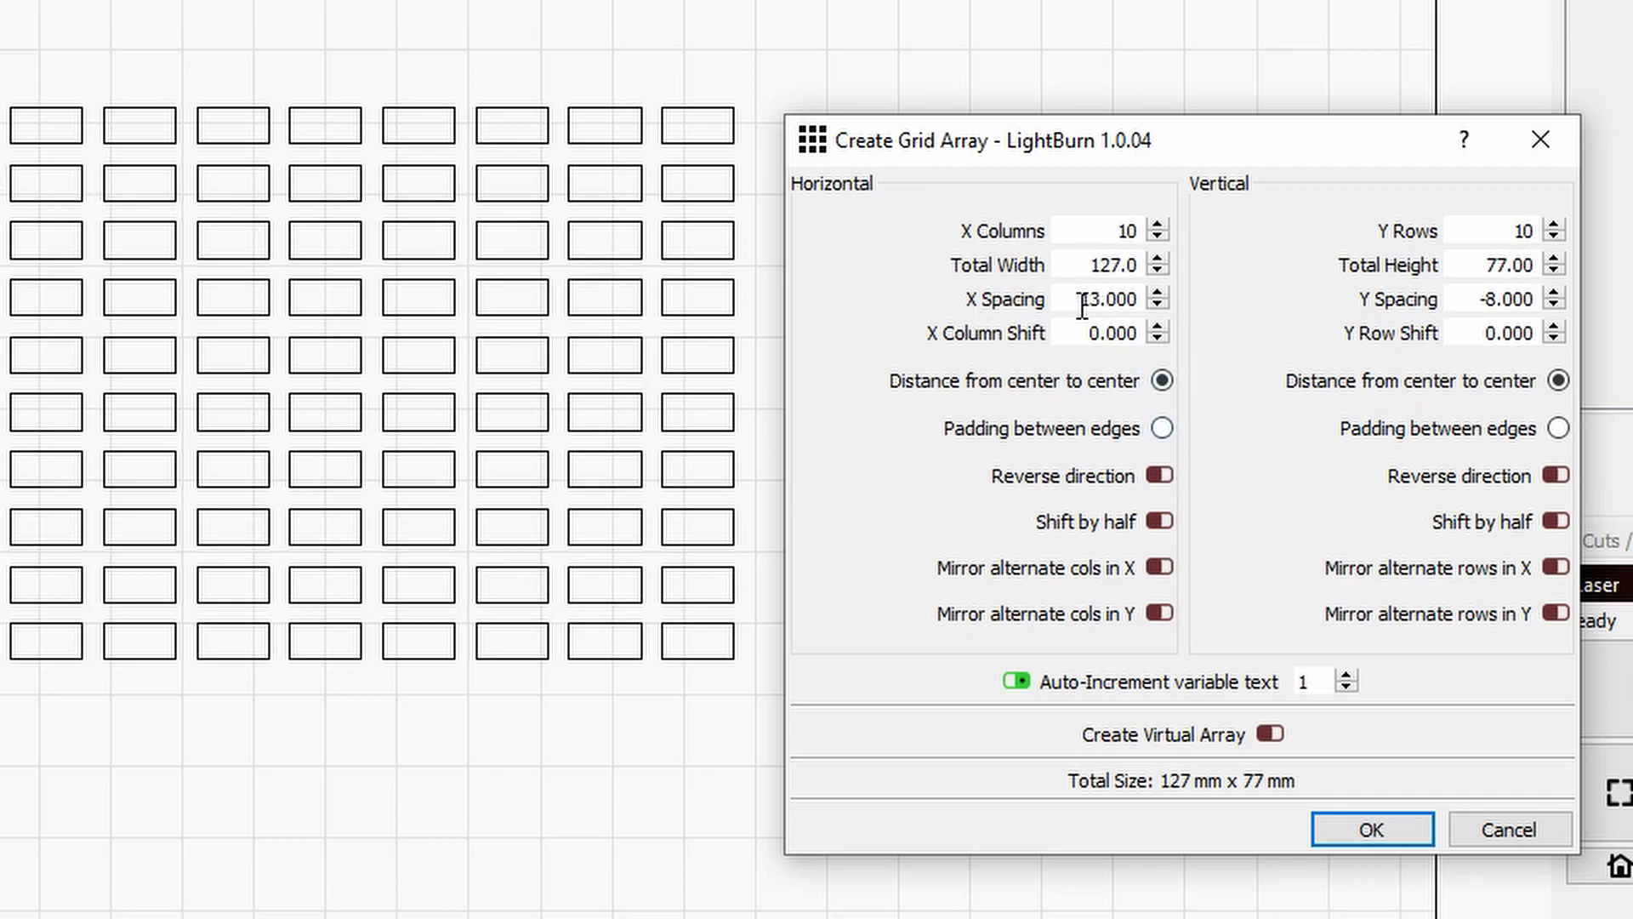
Step: Compare edge padding with centre-to-centre spacing, keep 13 mm horizontal centre-to-centre distance, and create the grid array
drag(1081, 299, 1138, 299)
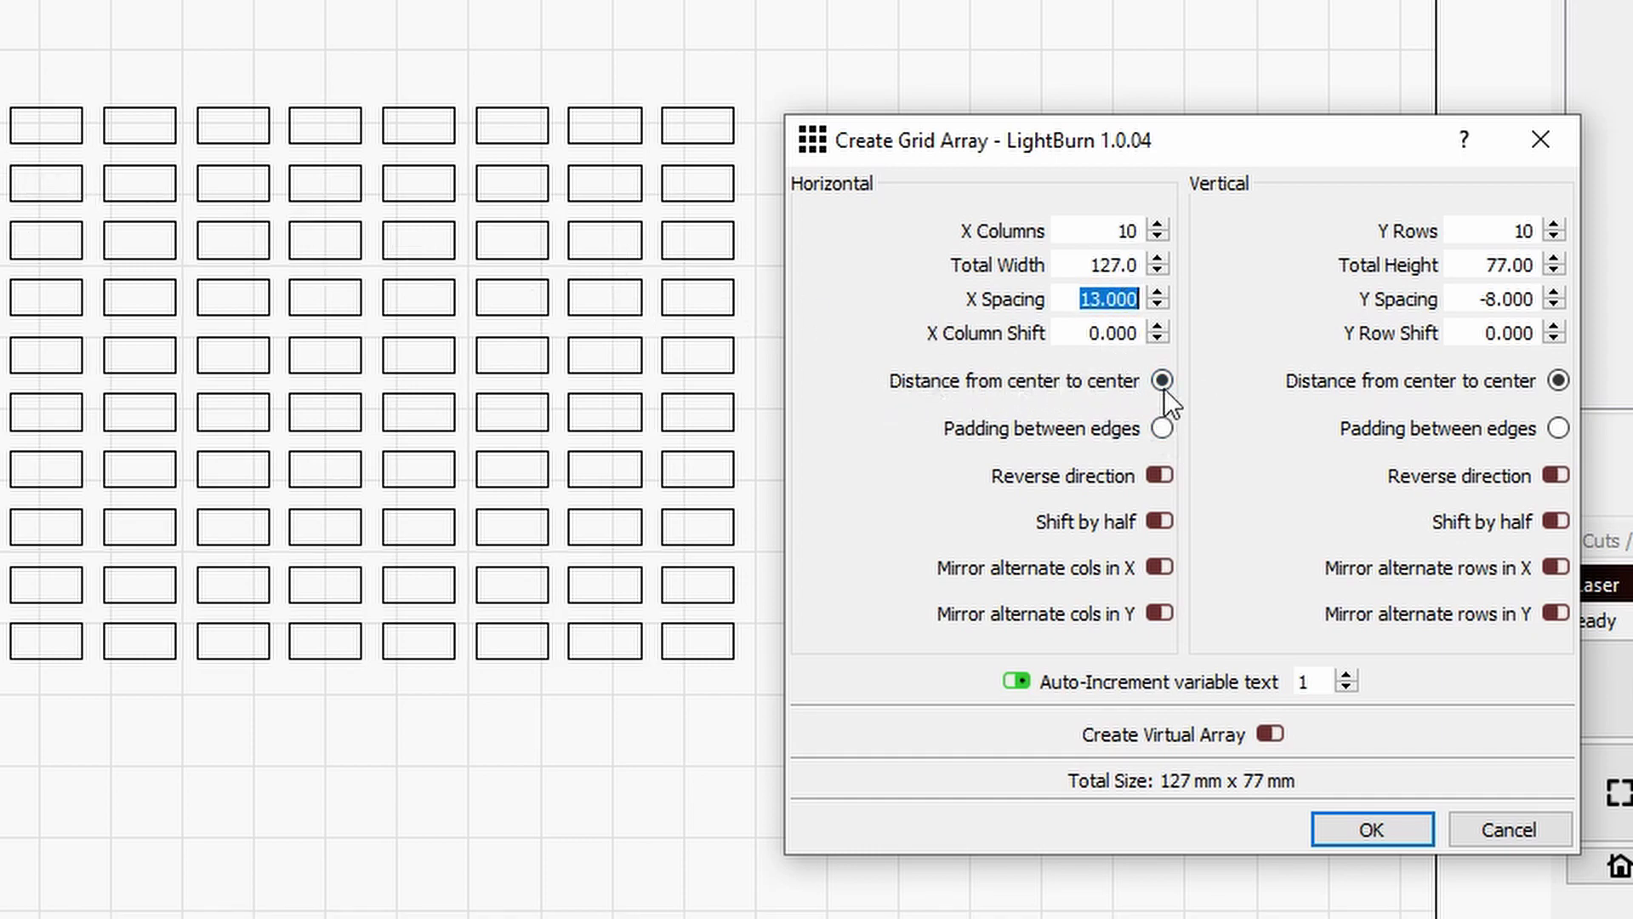
click(1068, 299)
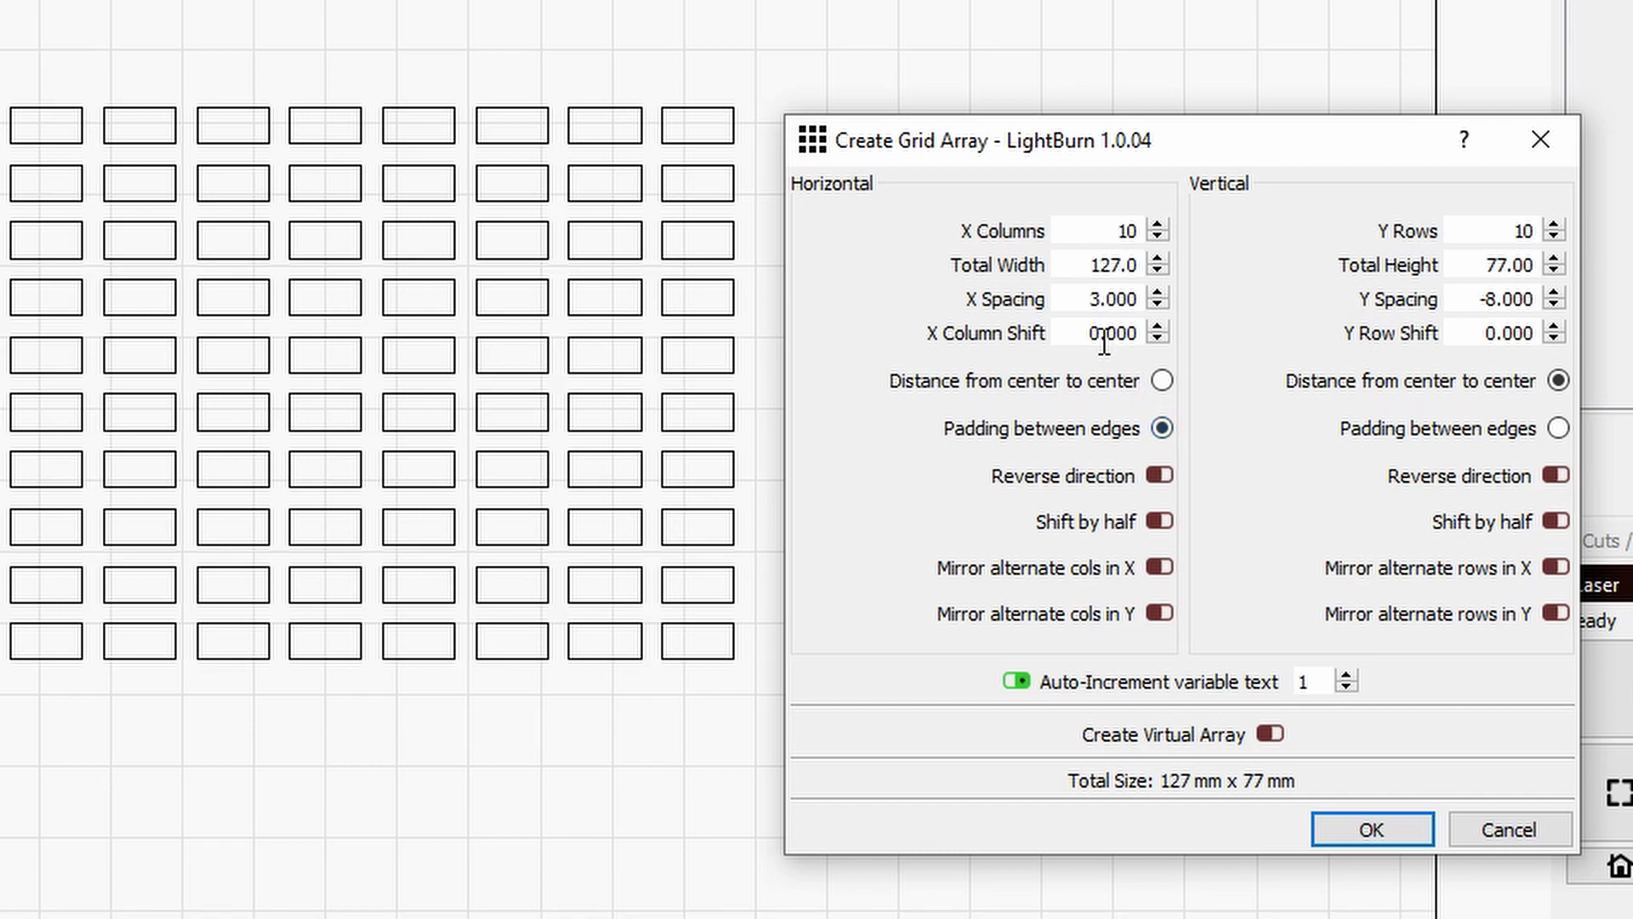
drag(1087, 298, 1141, 300)
click(1162, 382)
click(1371, 829)
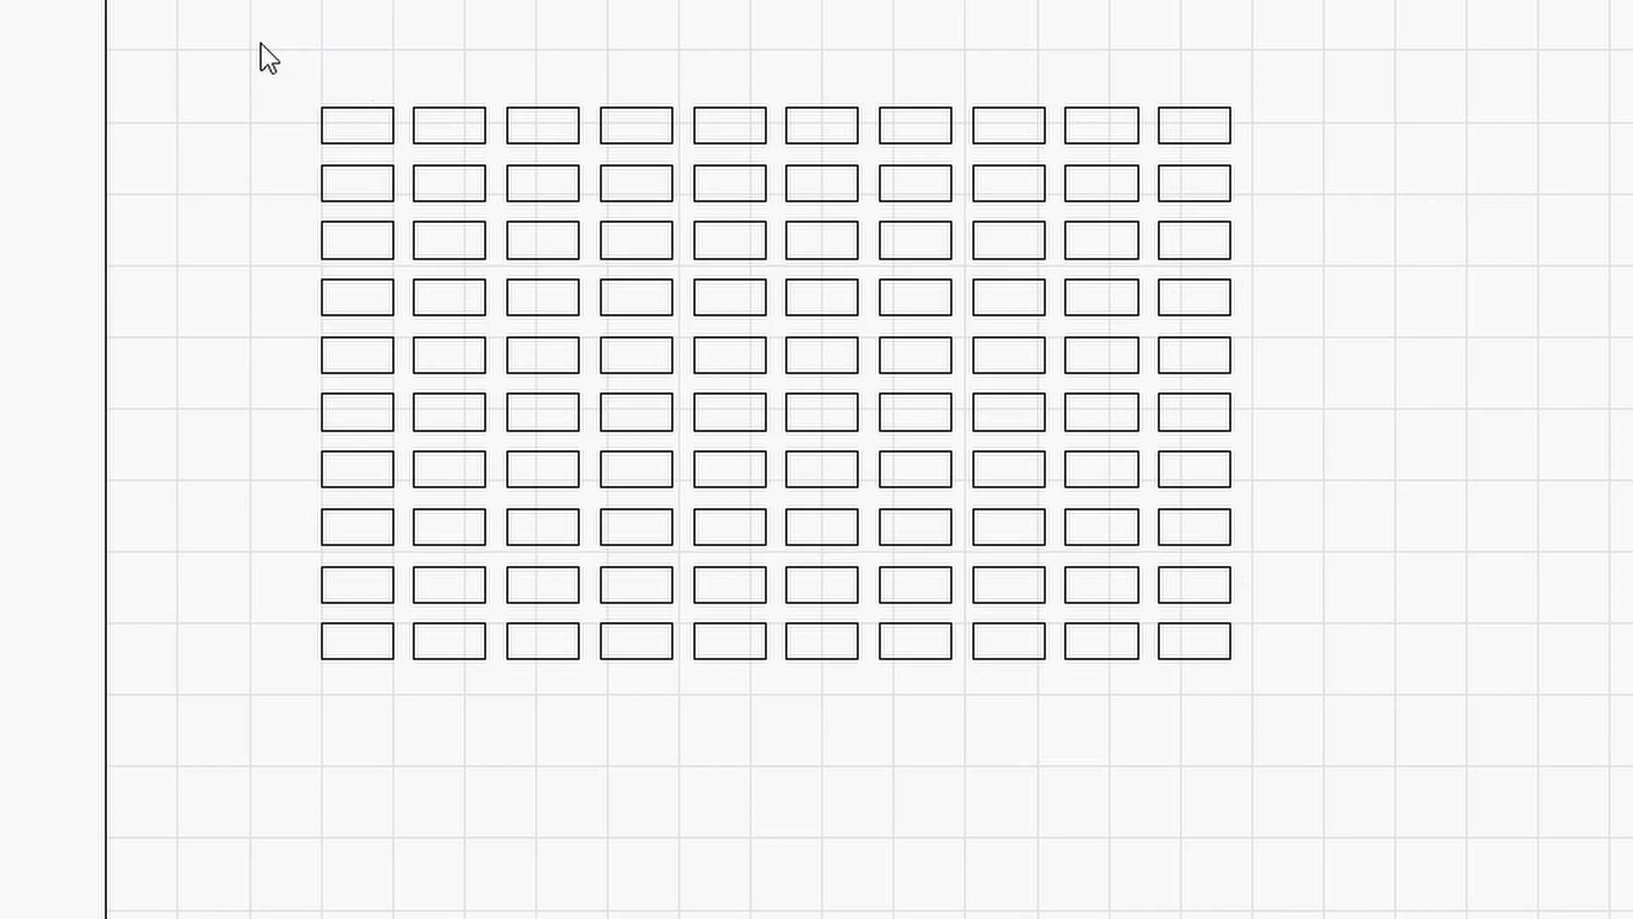
Step: Assign all ten rectangles in the top row of the grid to blue layer 01
drag(261, 43, 1305, 170)
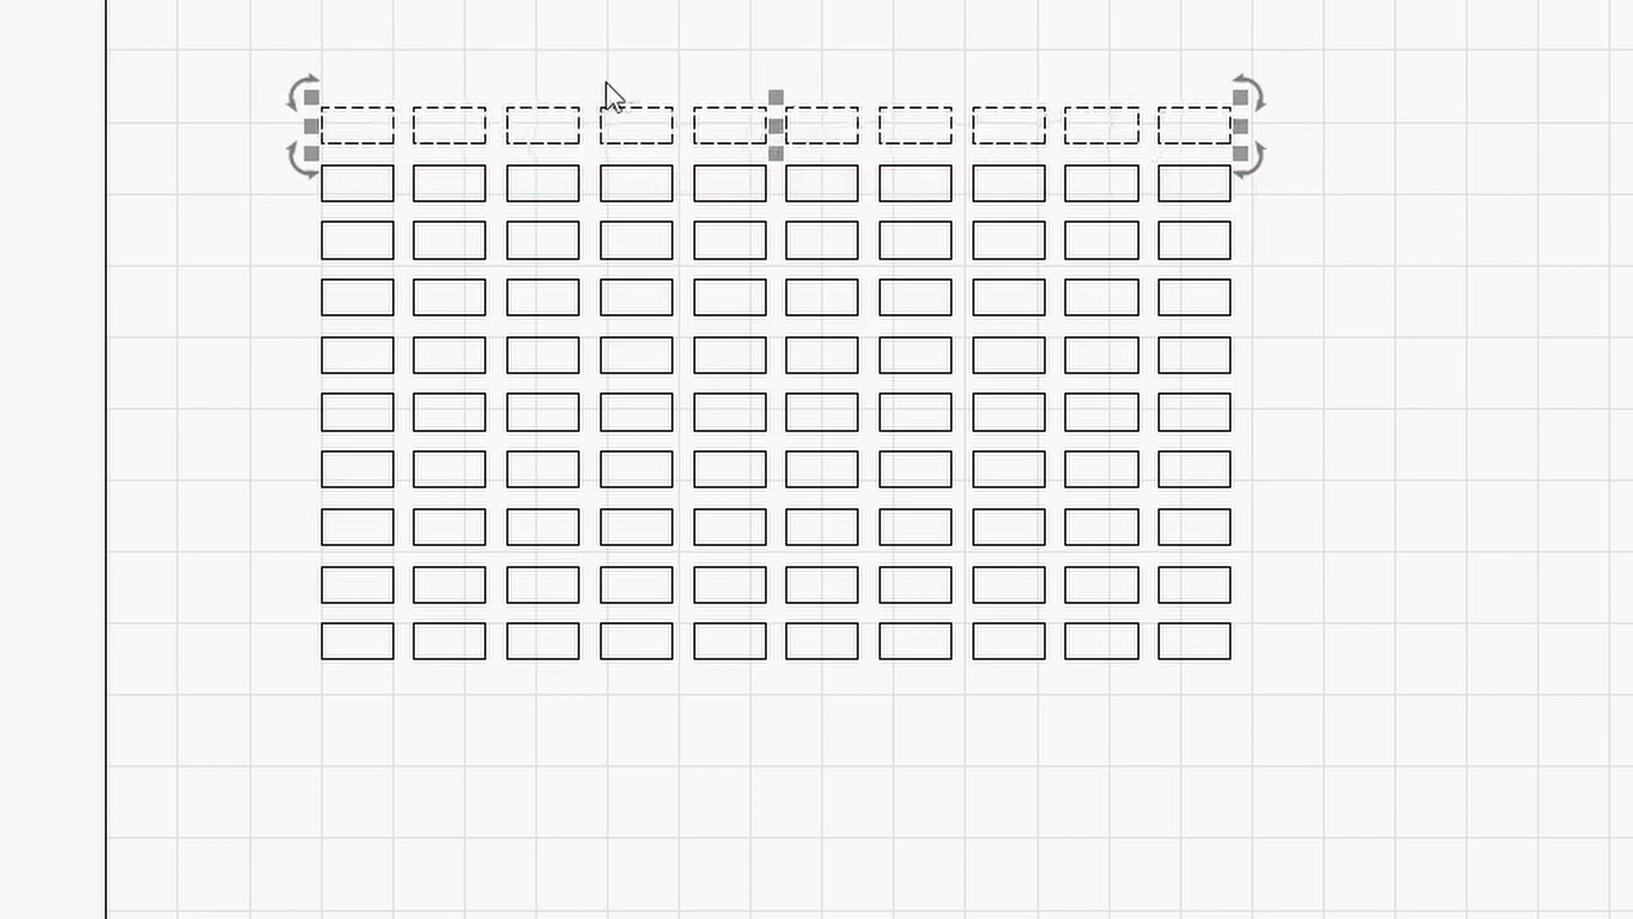
click(288, 44)
drag(255, 65, 1290, 185)
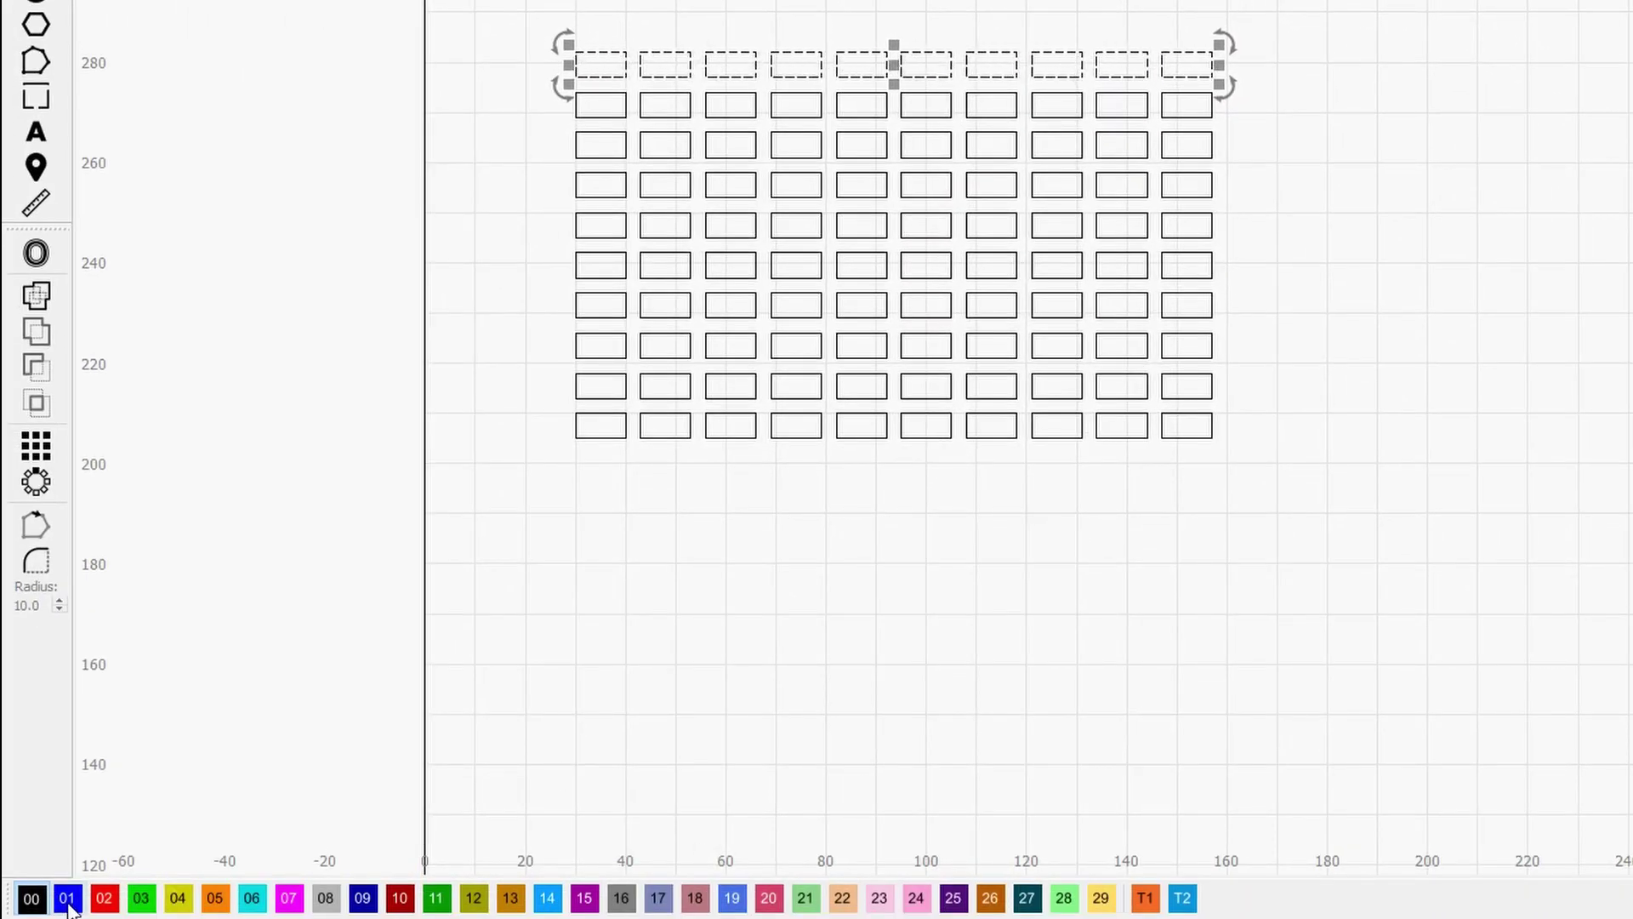
click(68, 899)
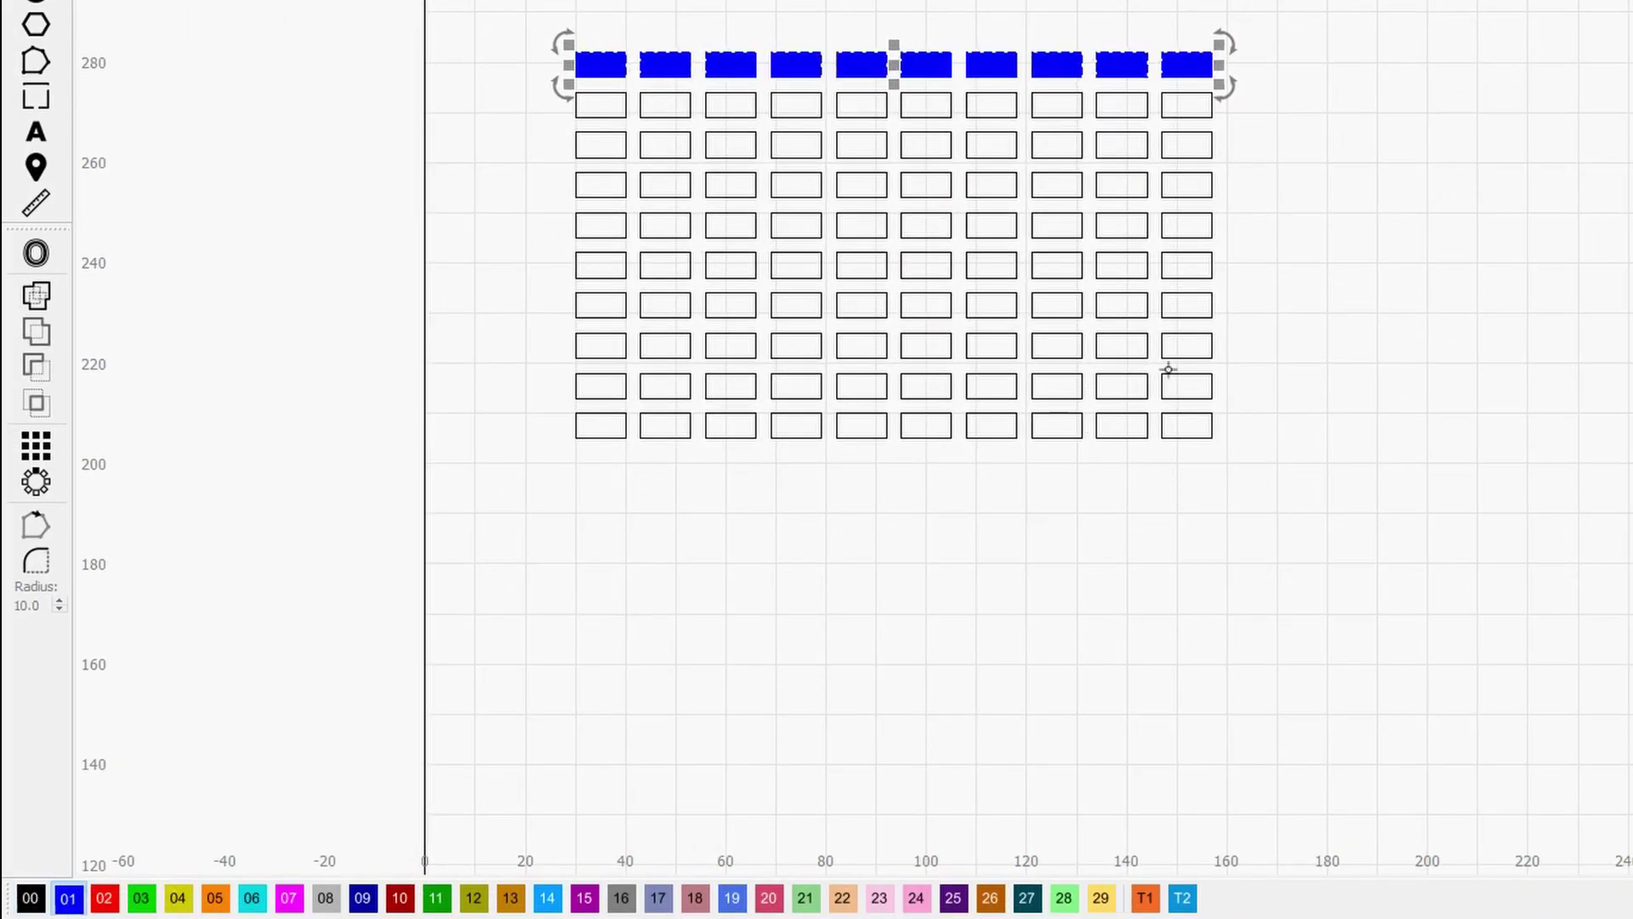
Step: Assign the second row of rectangles to red layer 02 and the third row to green layer 03
click(1276, 376)
drag(549, 84, 1367, 145)
click(104, 898)
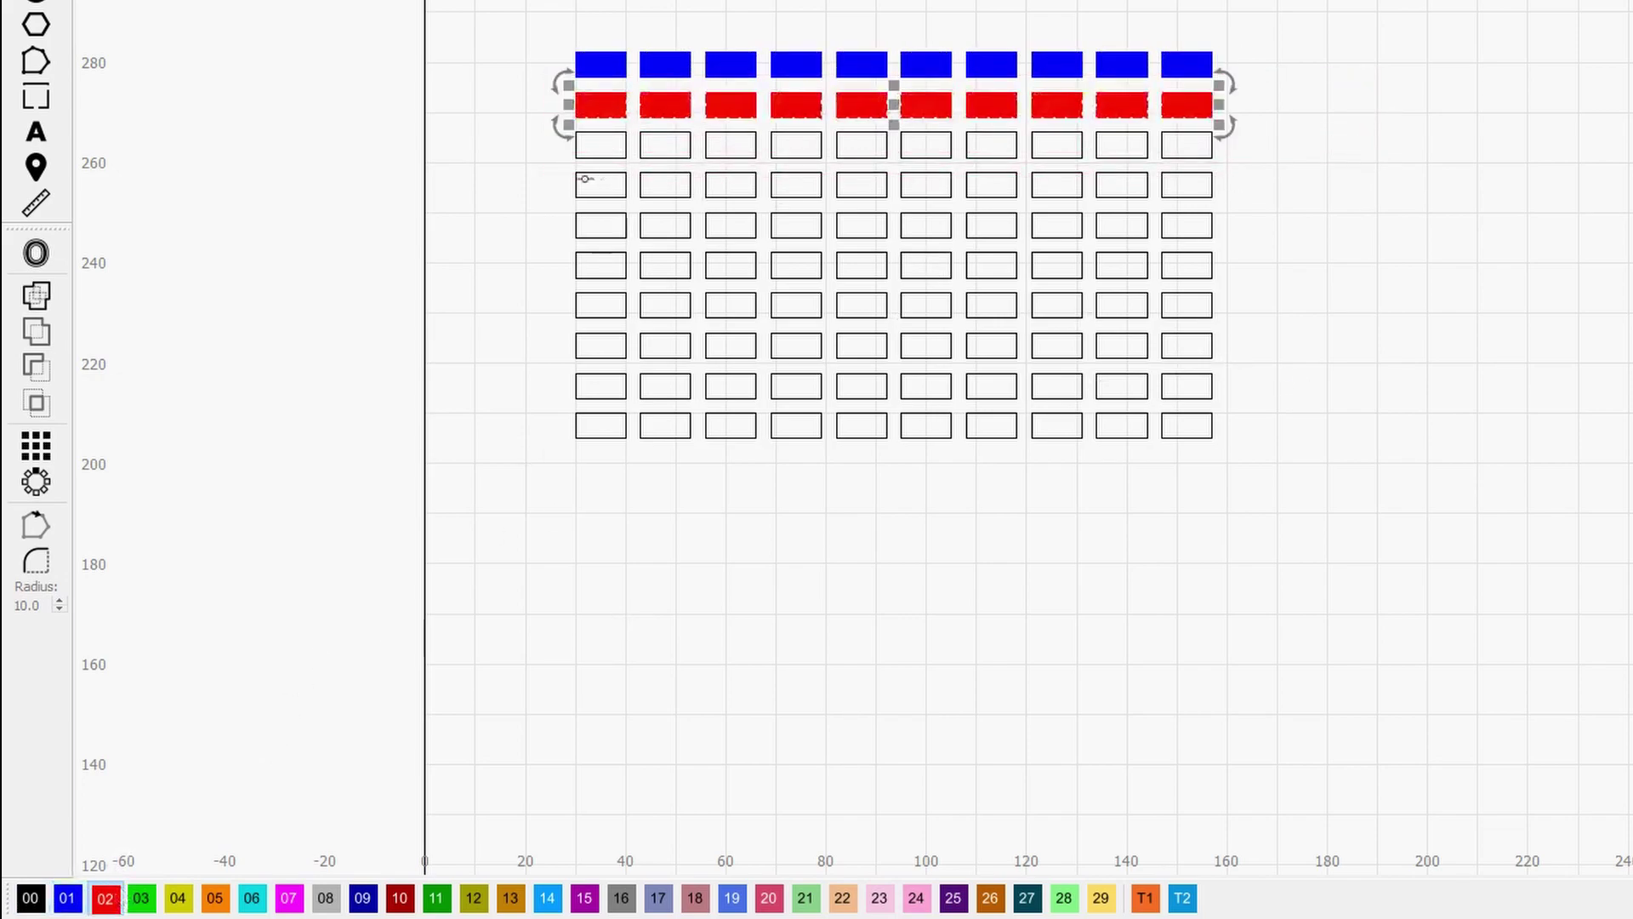
drag(551, 108, 1229, 185)
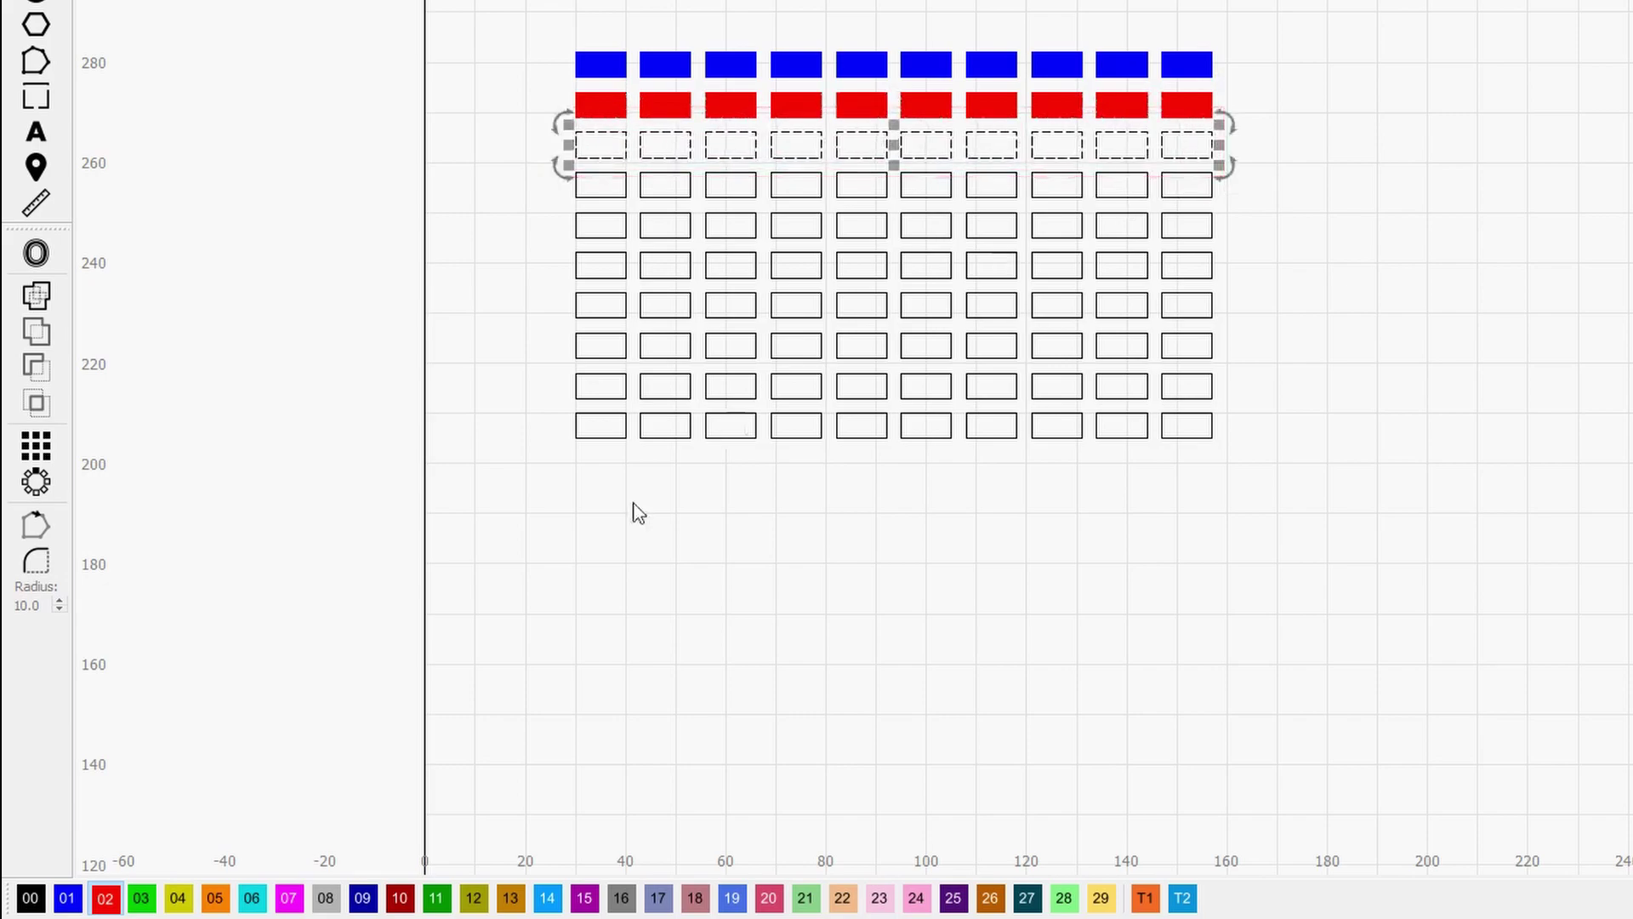
click(141, 898)
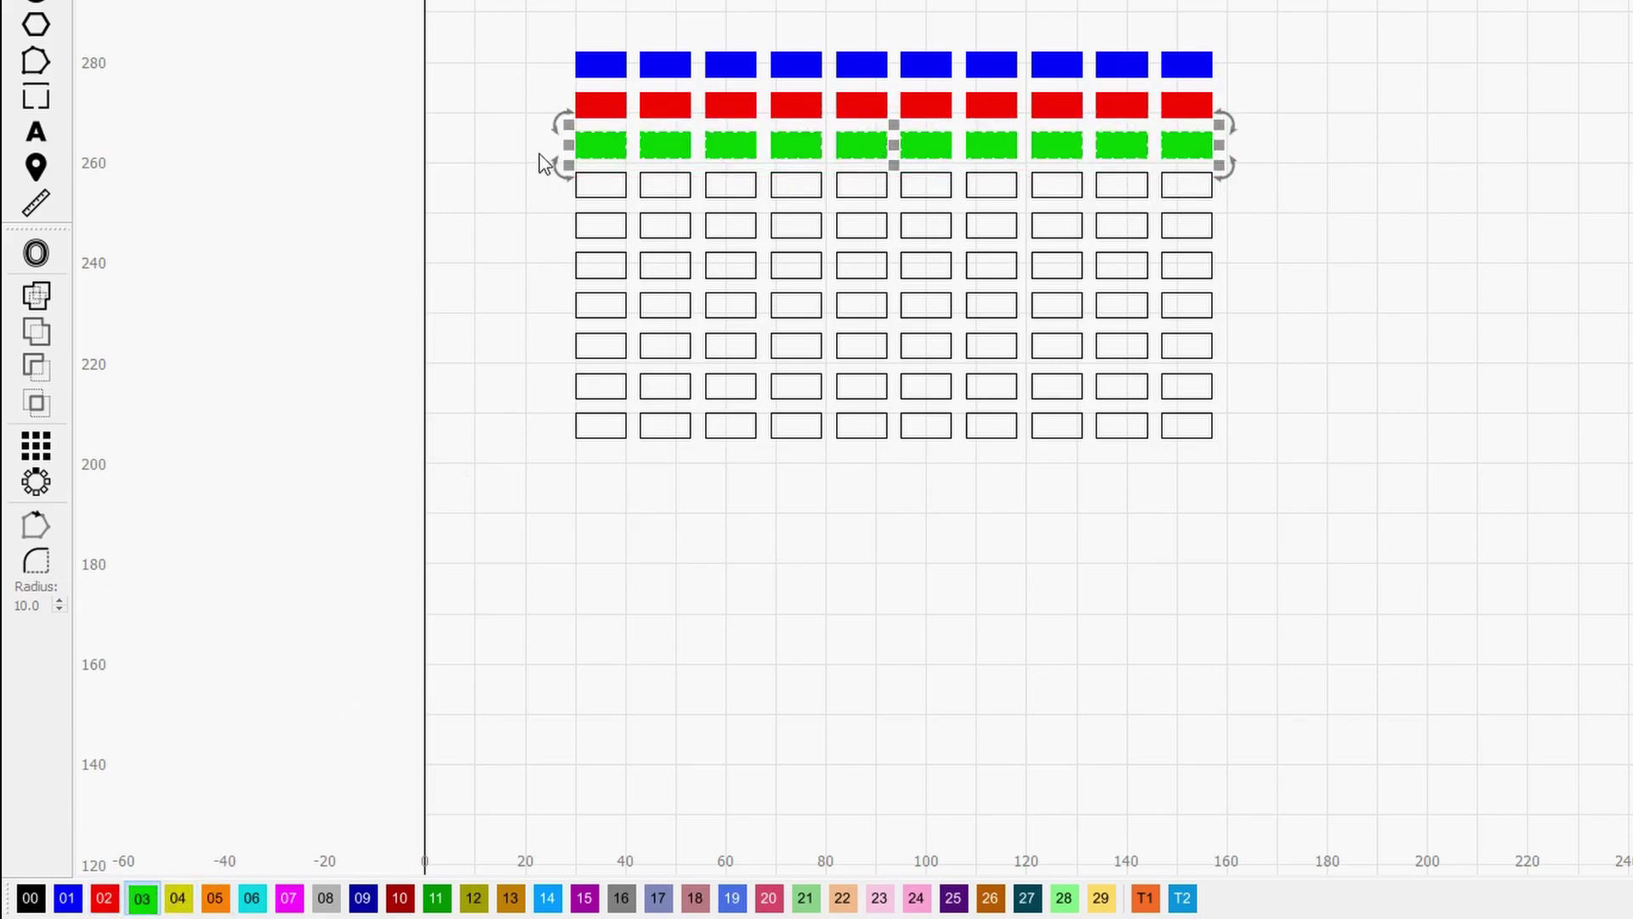
Step: Assign the fourth to tenth rows of rectangles to layers 04 to 10, one layer per row in order
drag(538, 154, 1162, 226)
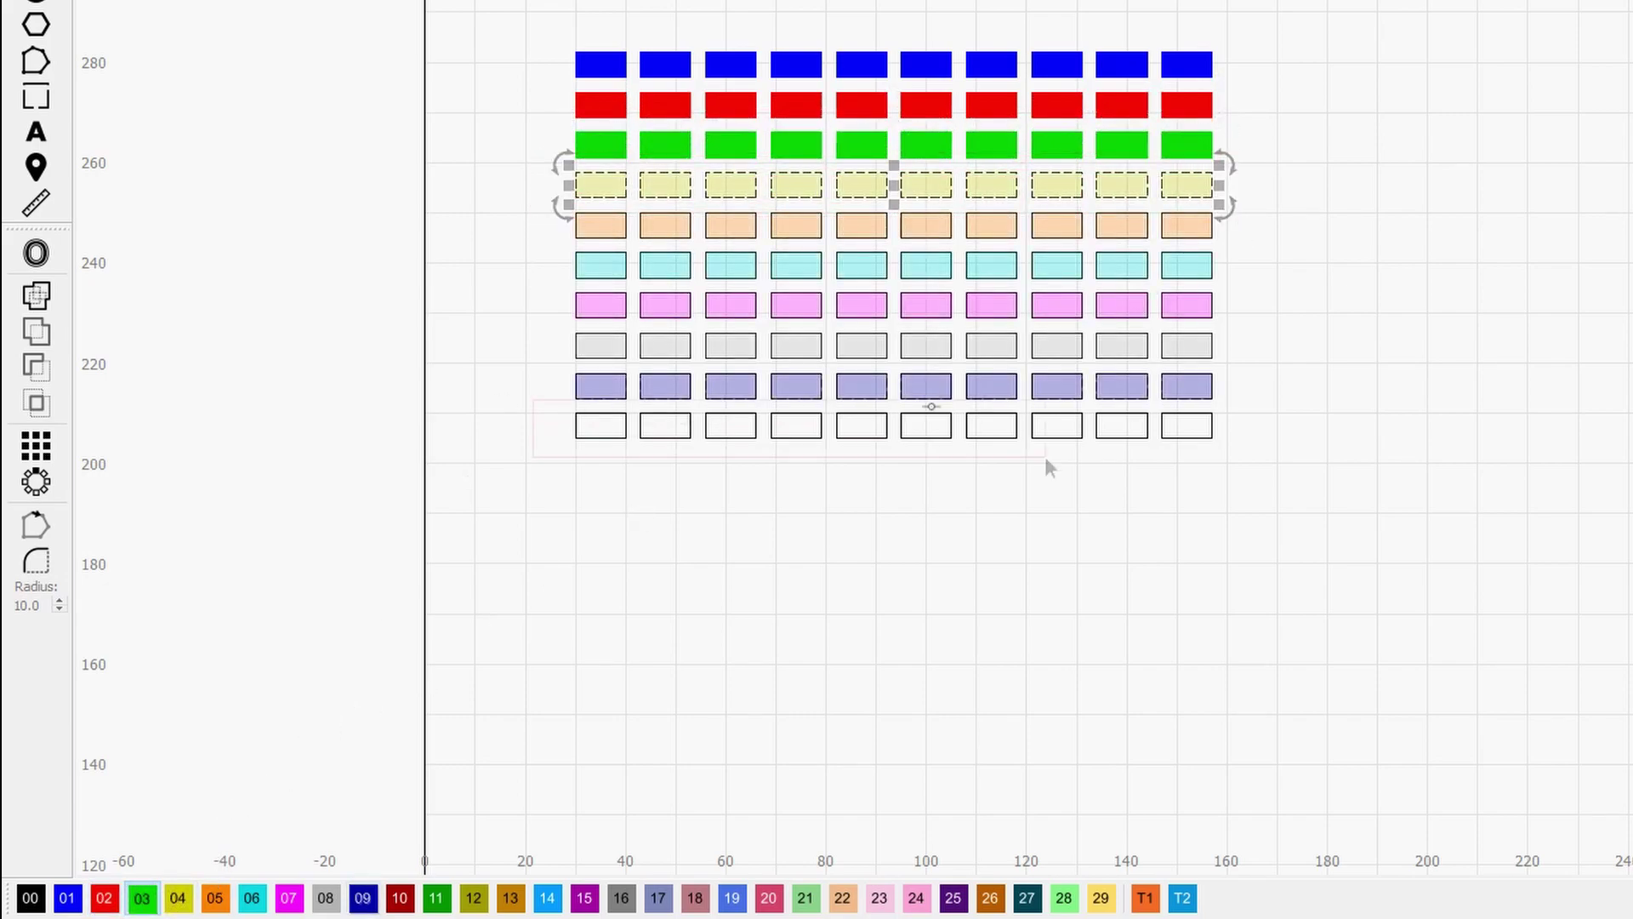
drag(533, 401, 1235, 480)
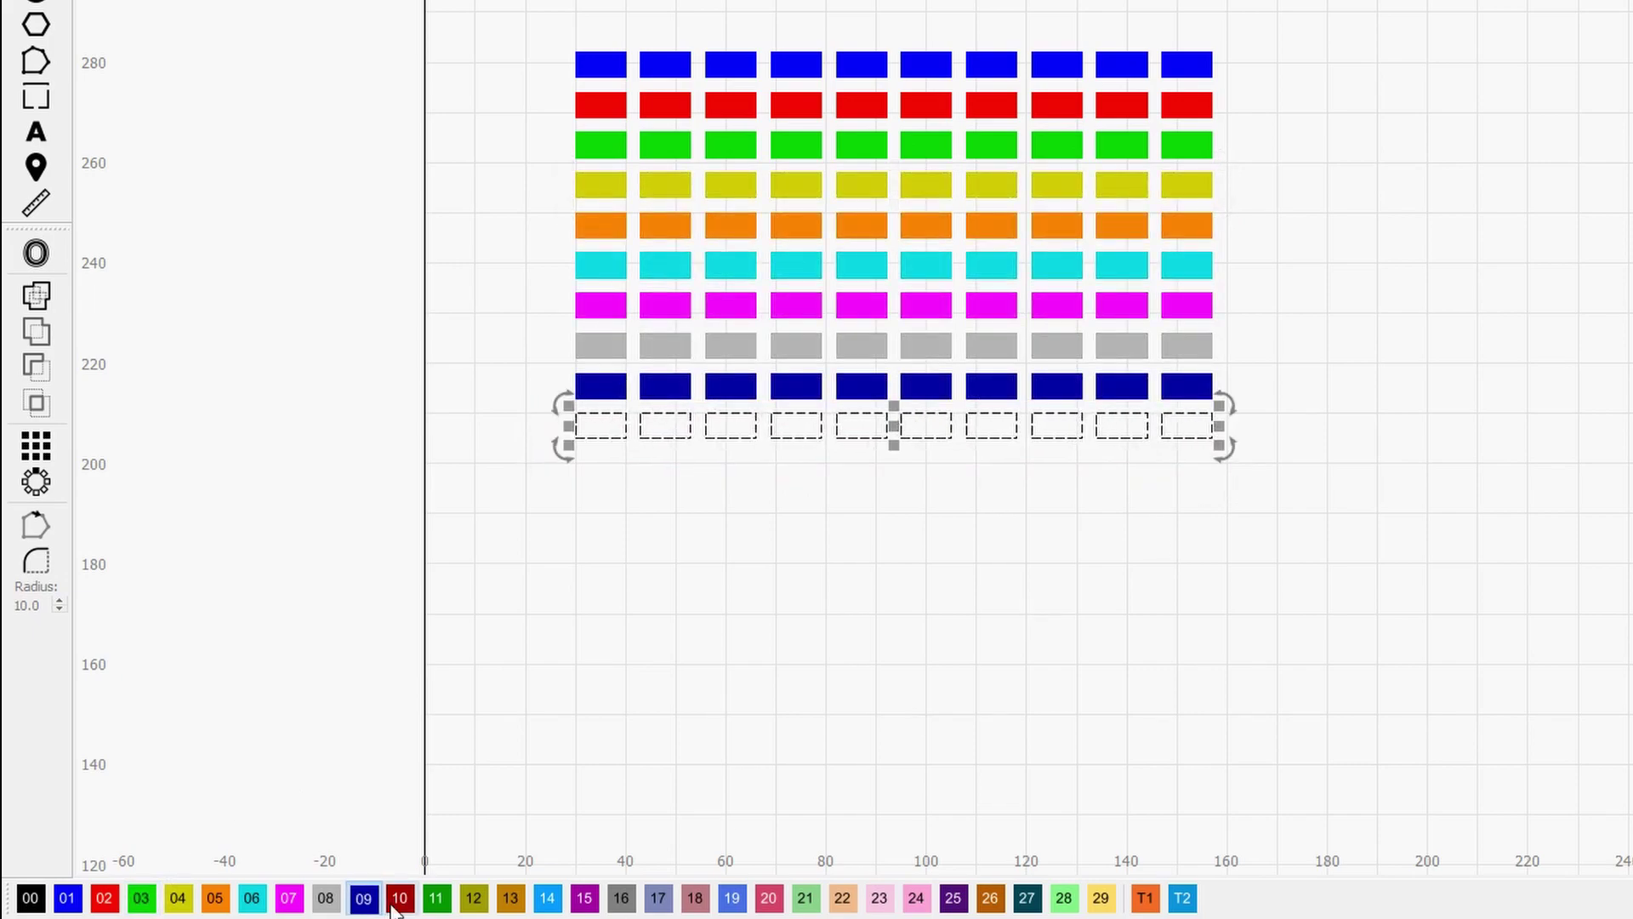
click(395, 903)
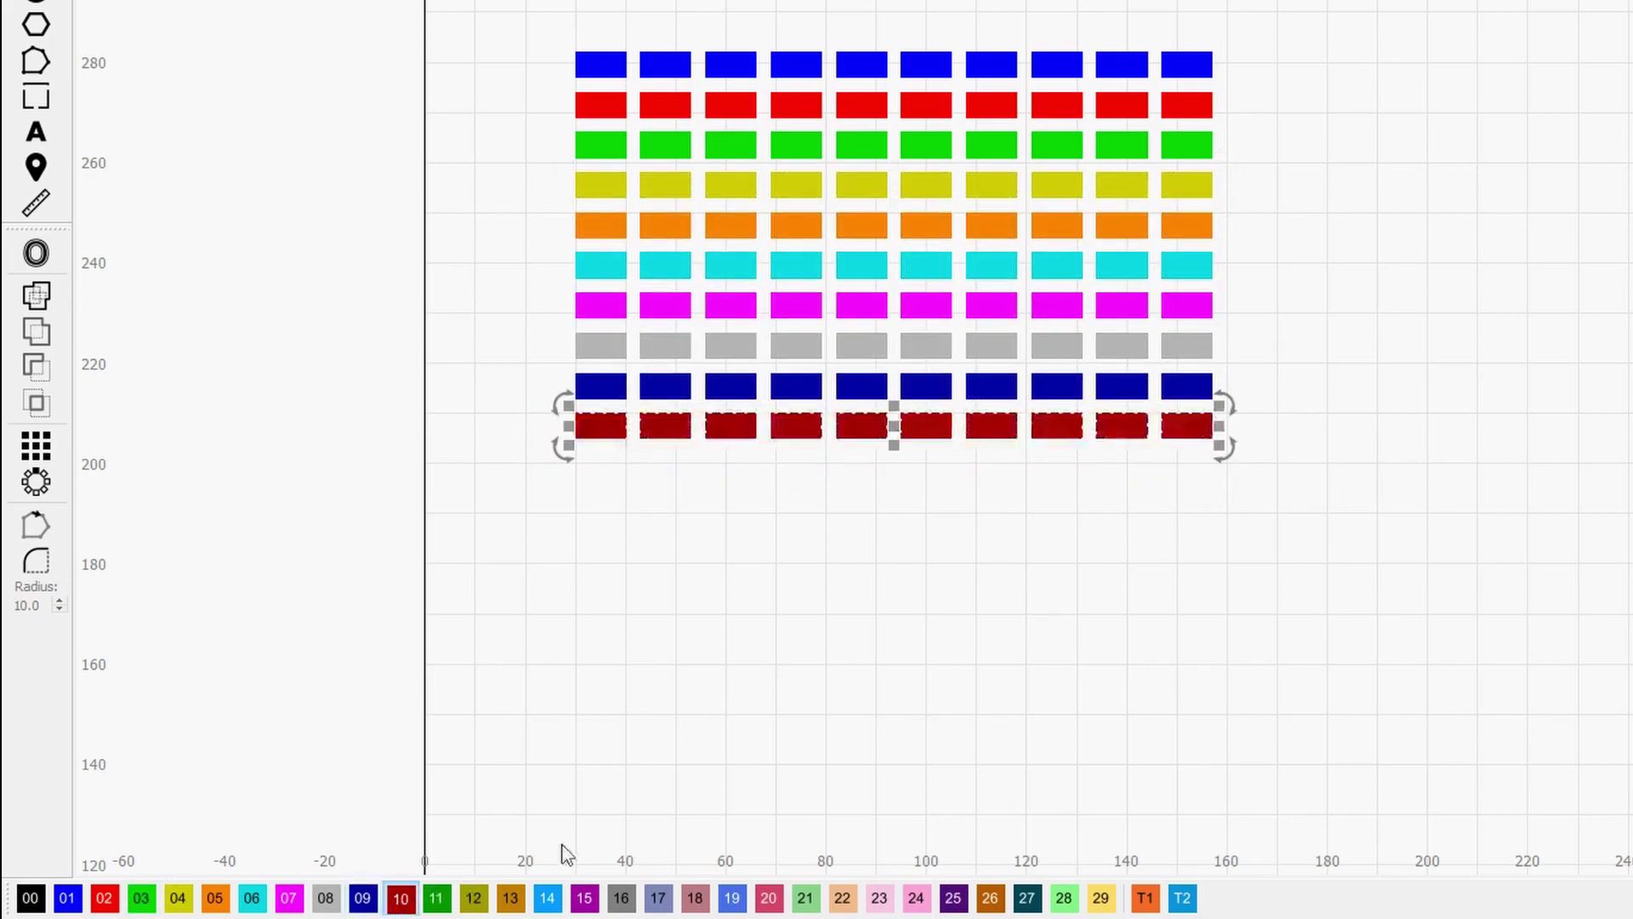
click(956, 693)
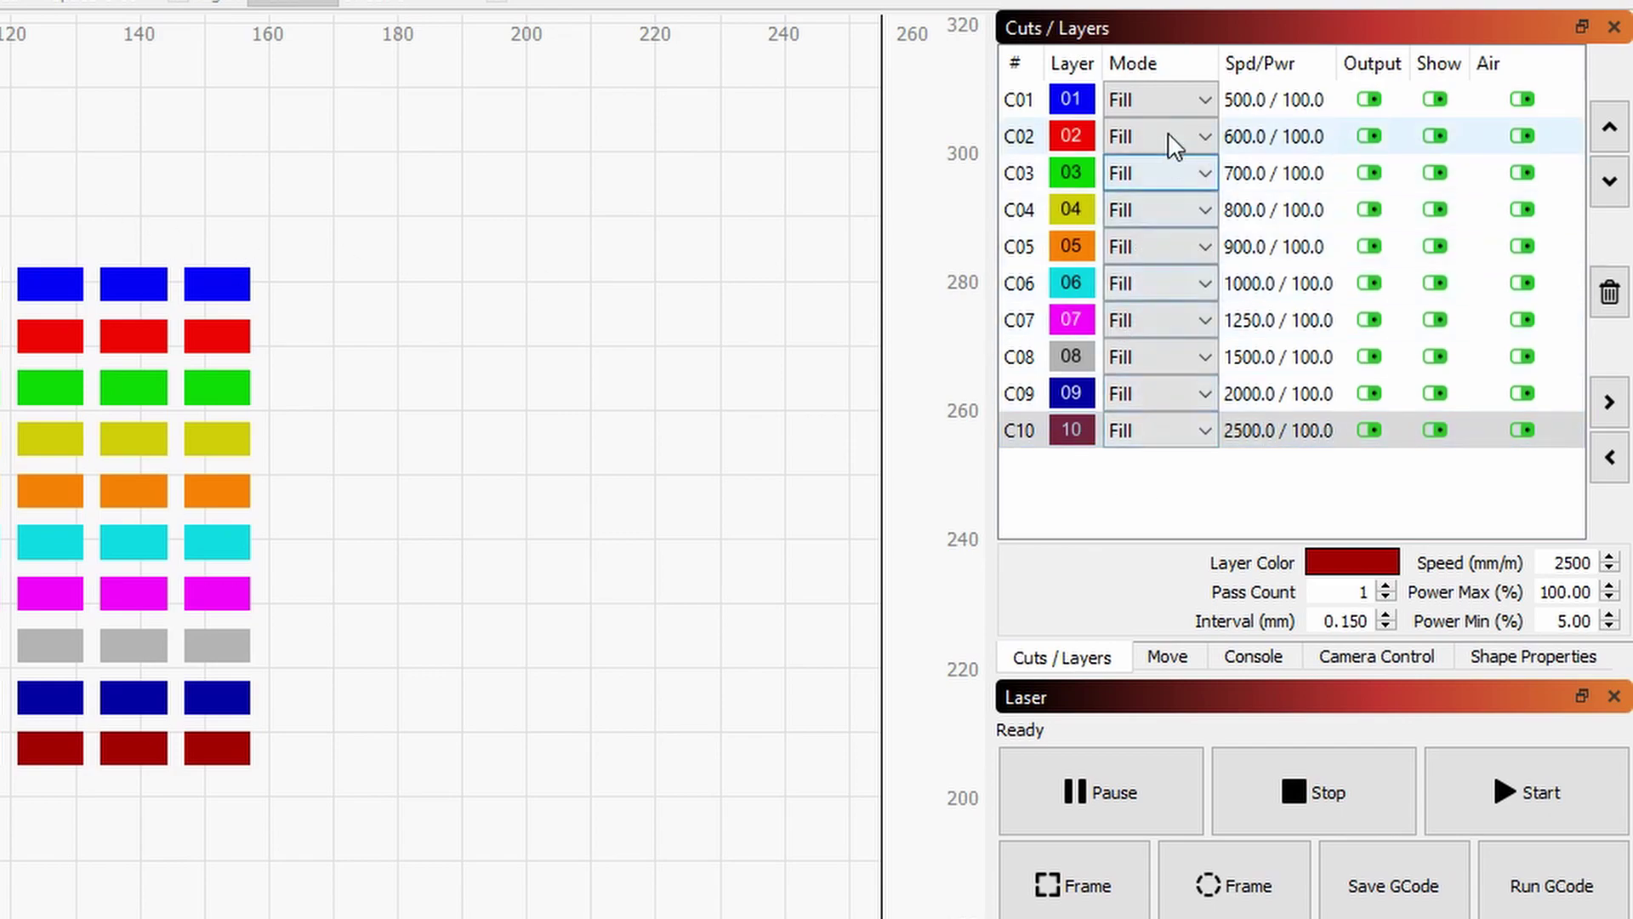
Step: Try Line mode on layer 01 and return the layer to Fill mode
click(1162, 100)
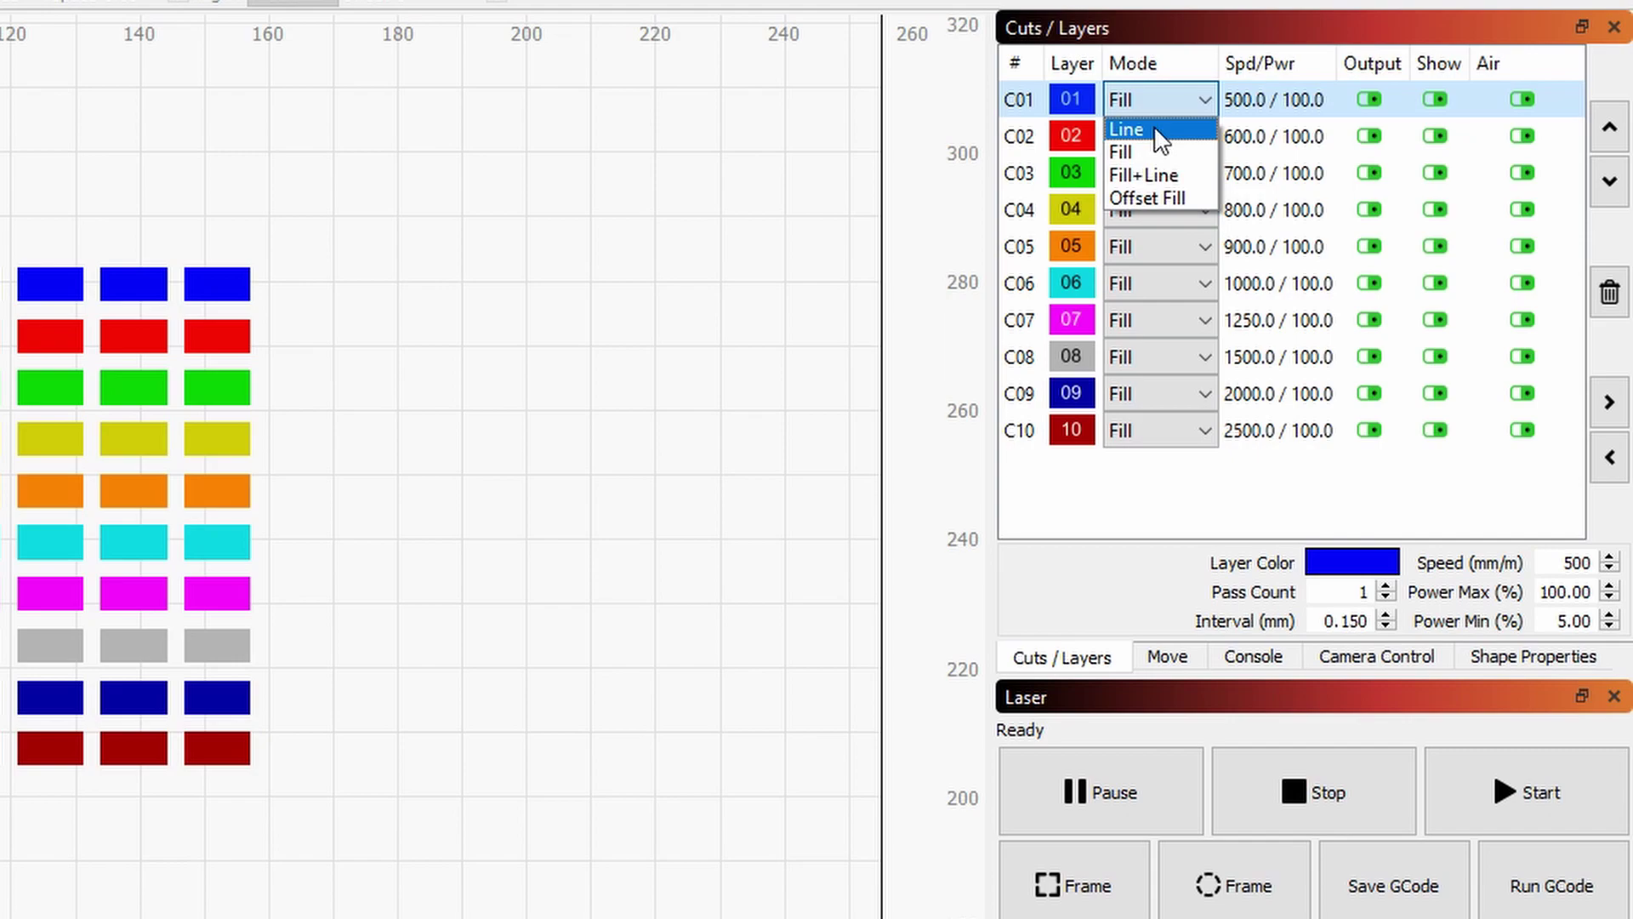
click(1162, 131)
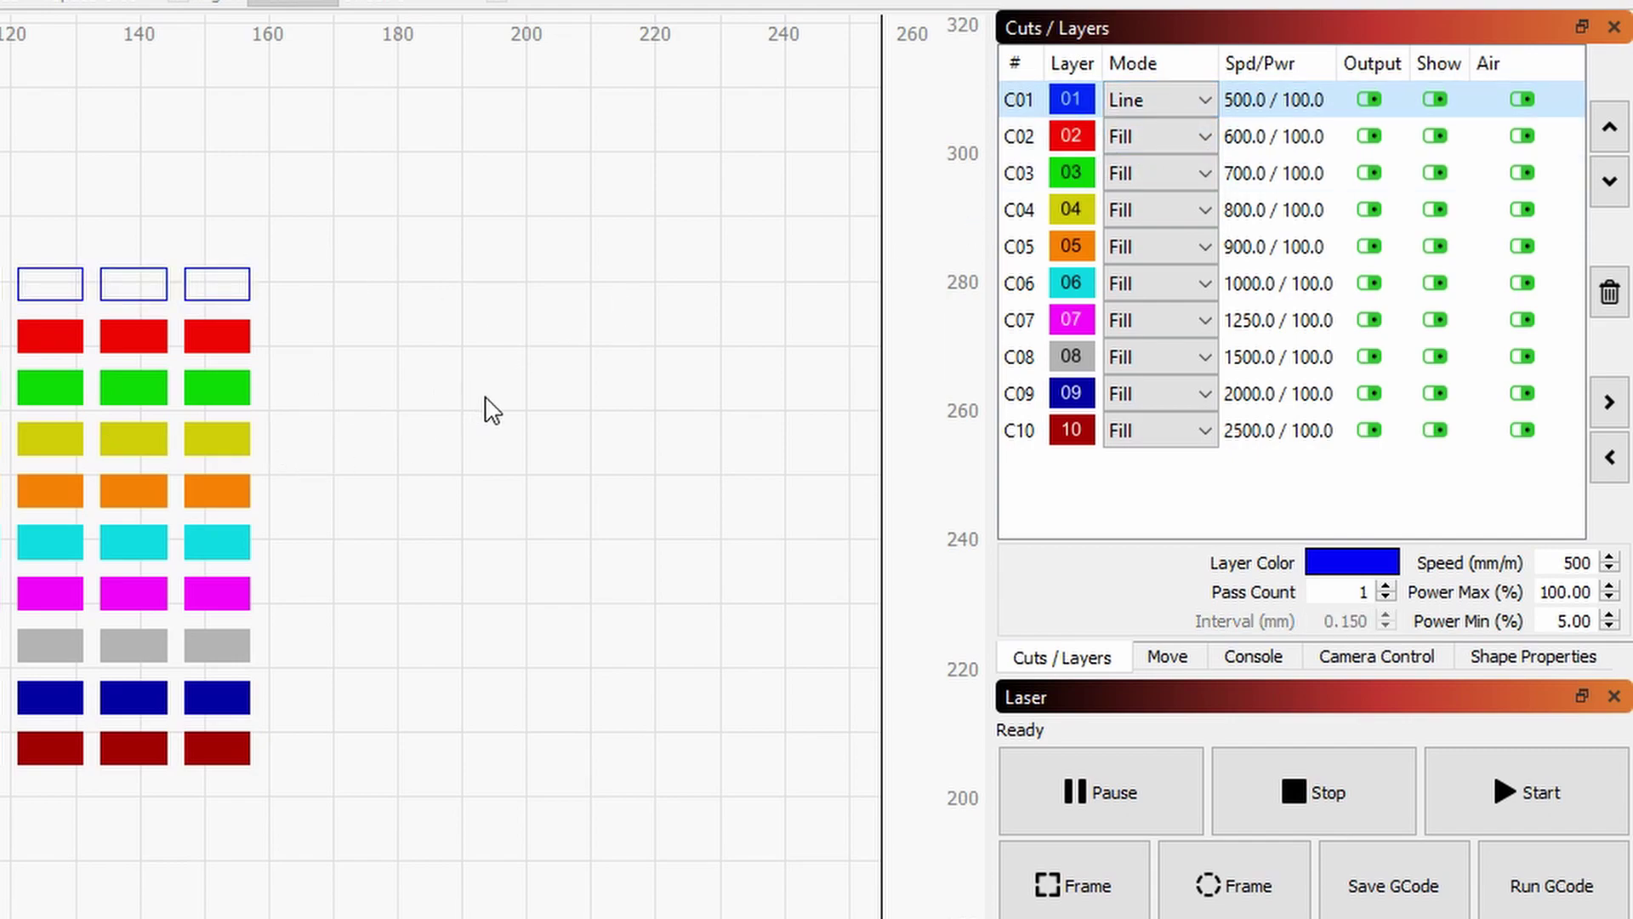
click(1160, 100)
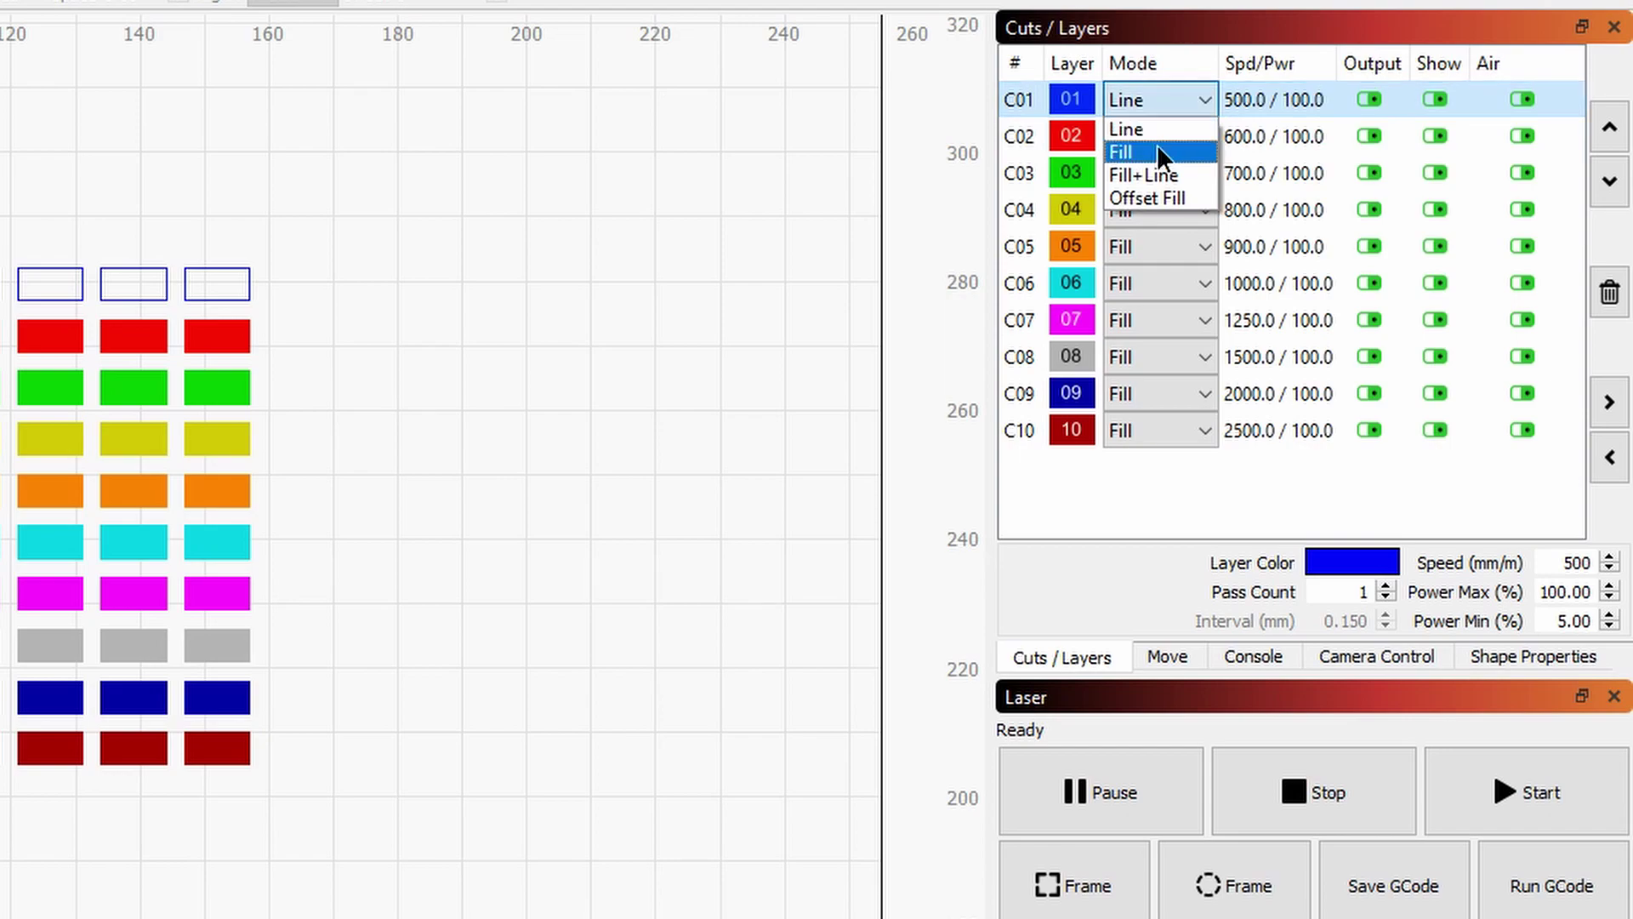
click(1160, 152)
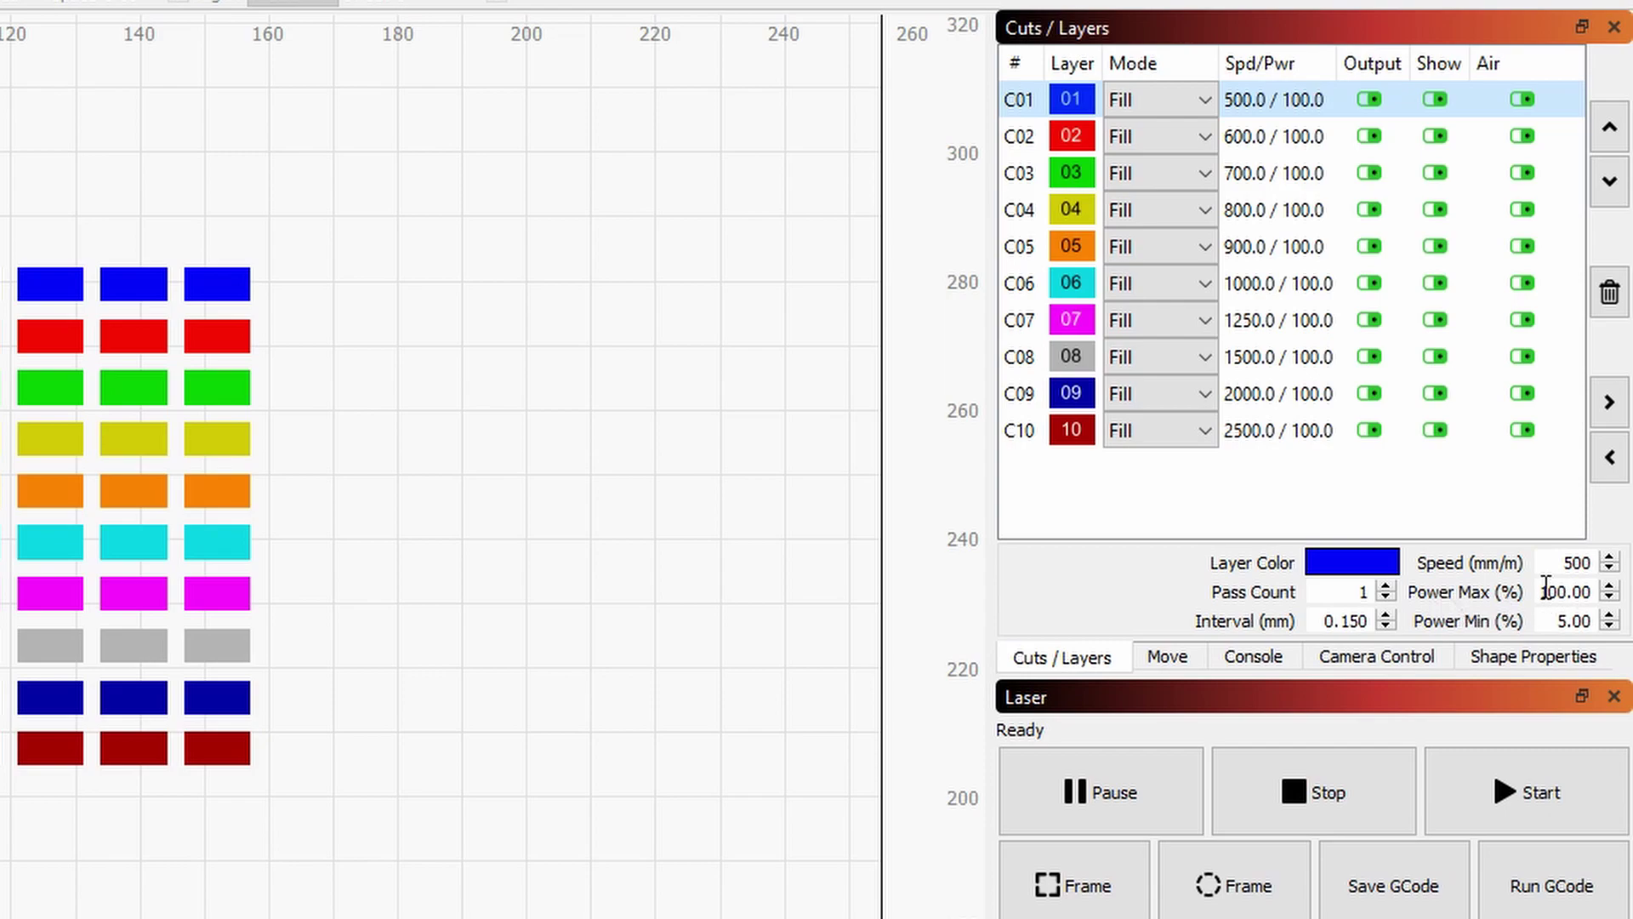
Step: Check layer 01's maximum power, minimum power and speed, and look at layer 10 for comparison
drag(1547, 587, 1583, 591)
key(Tab)
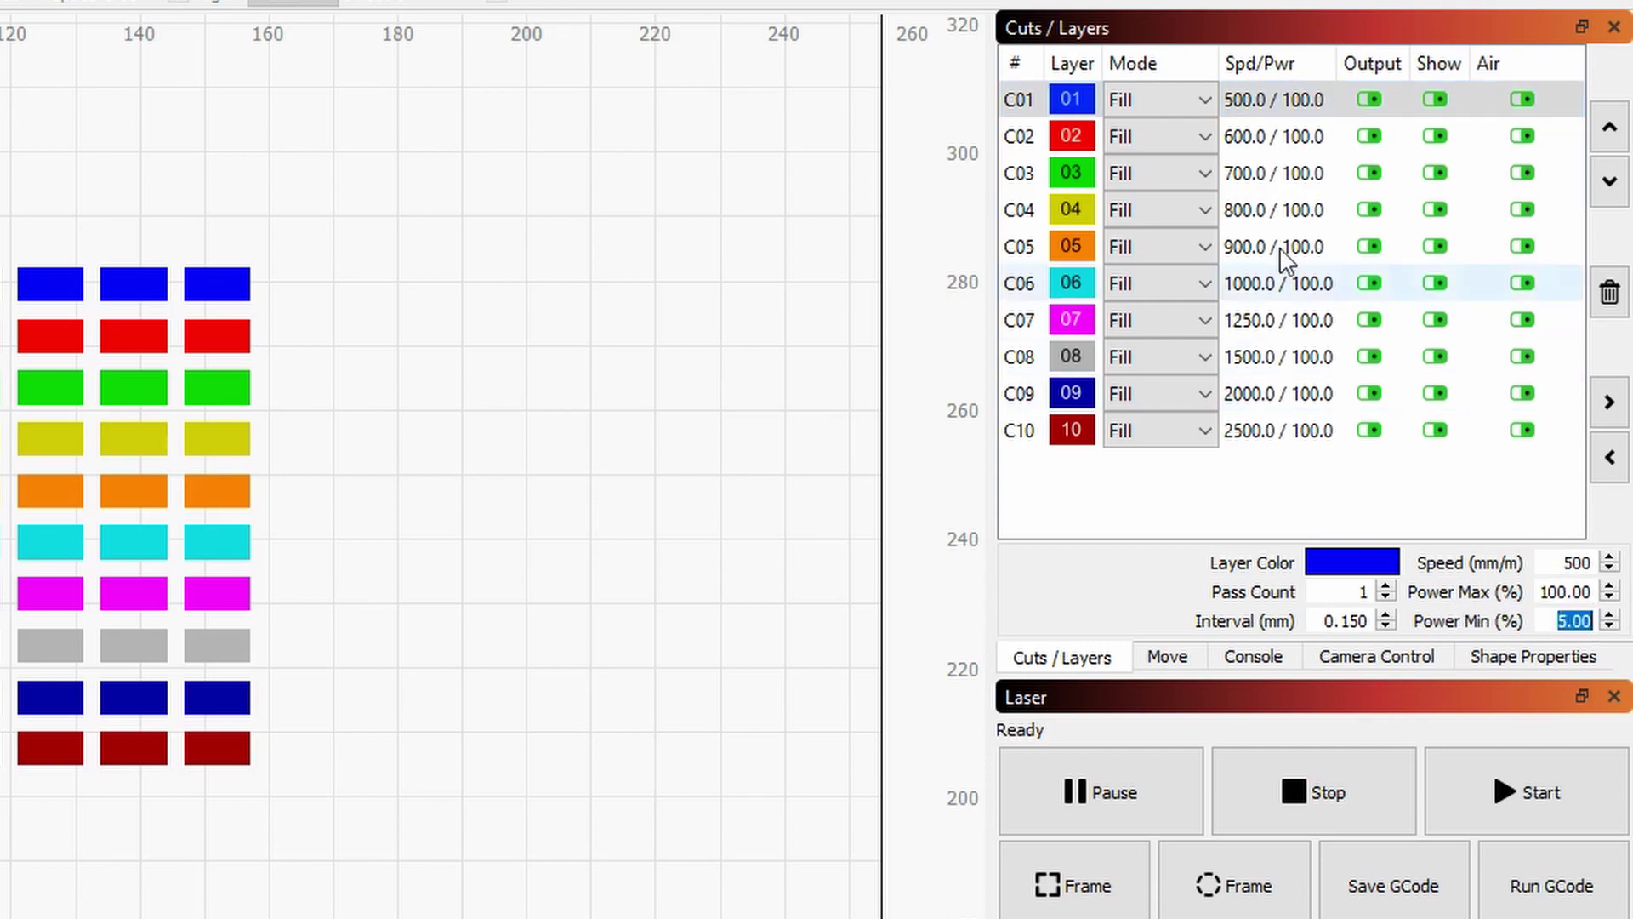
click(1082, 416)
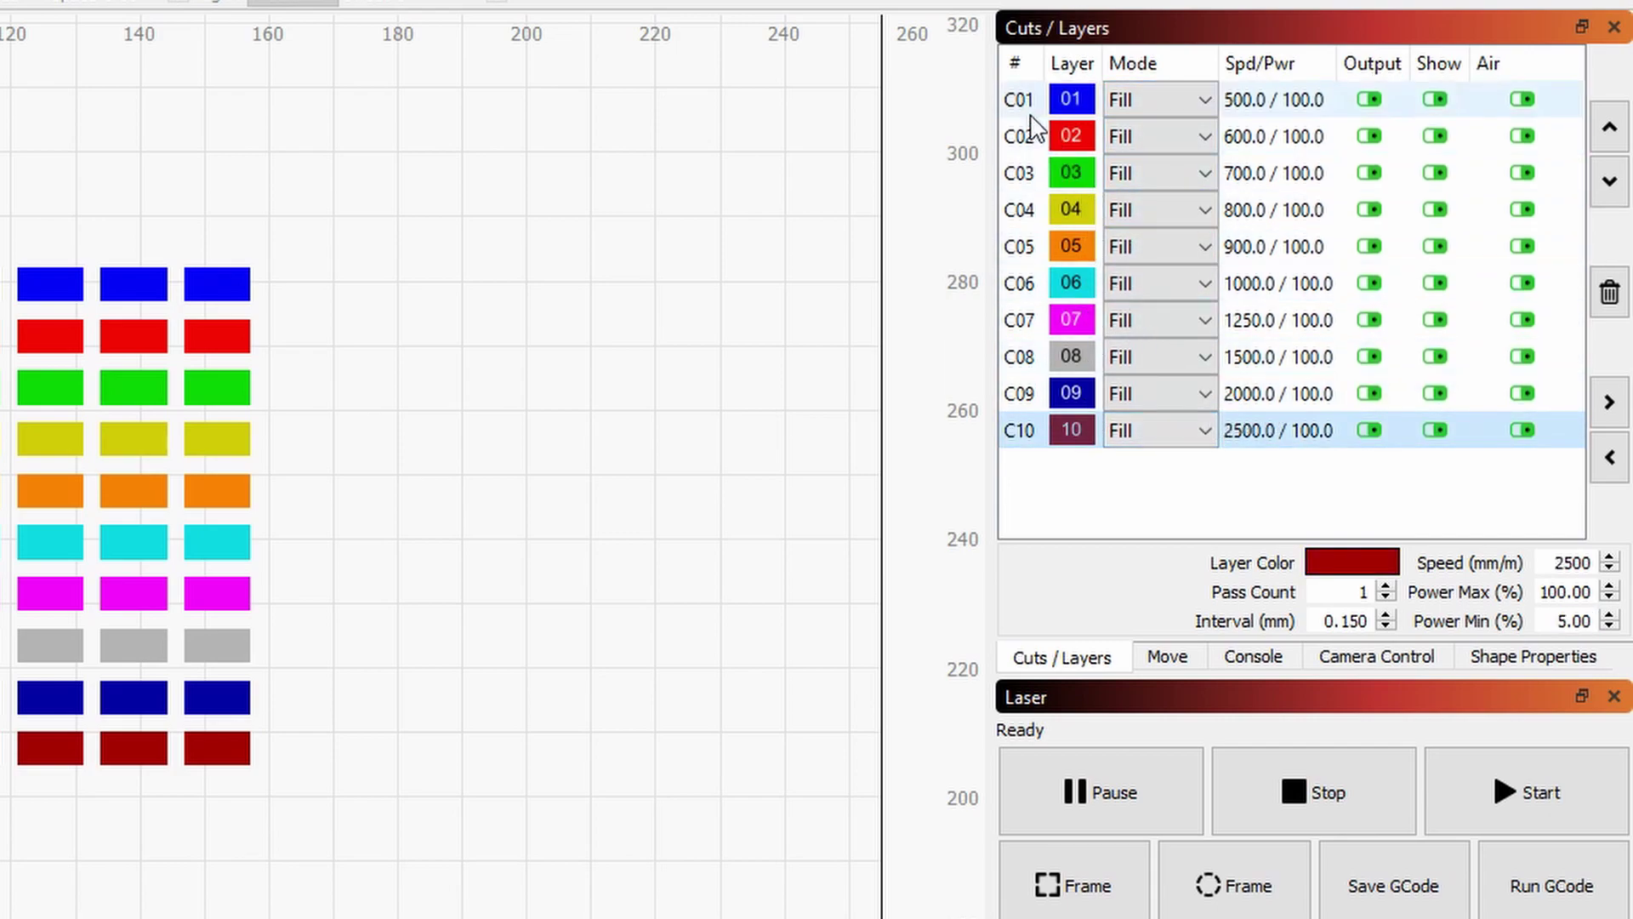
click(1063, 105)
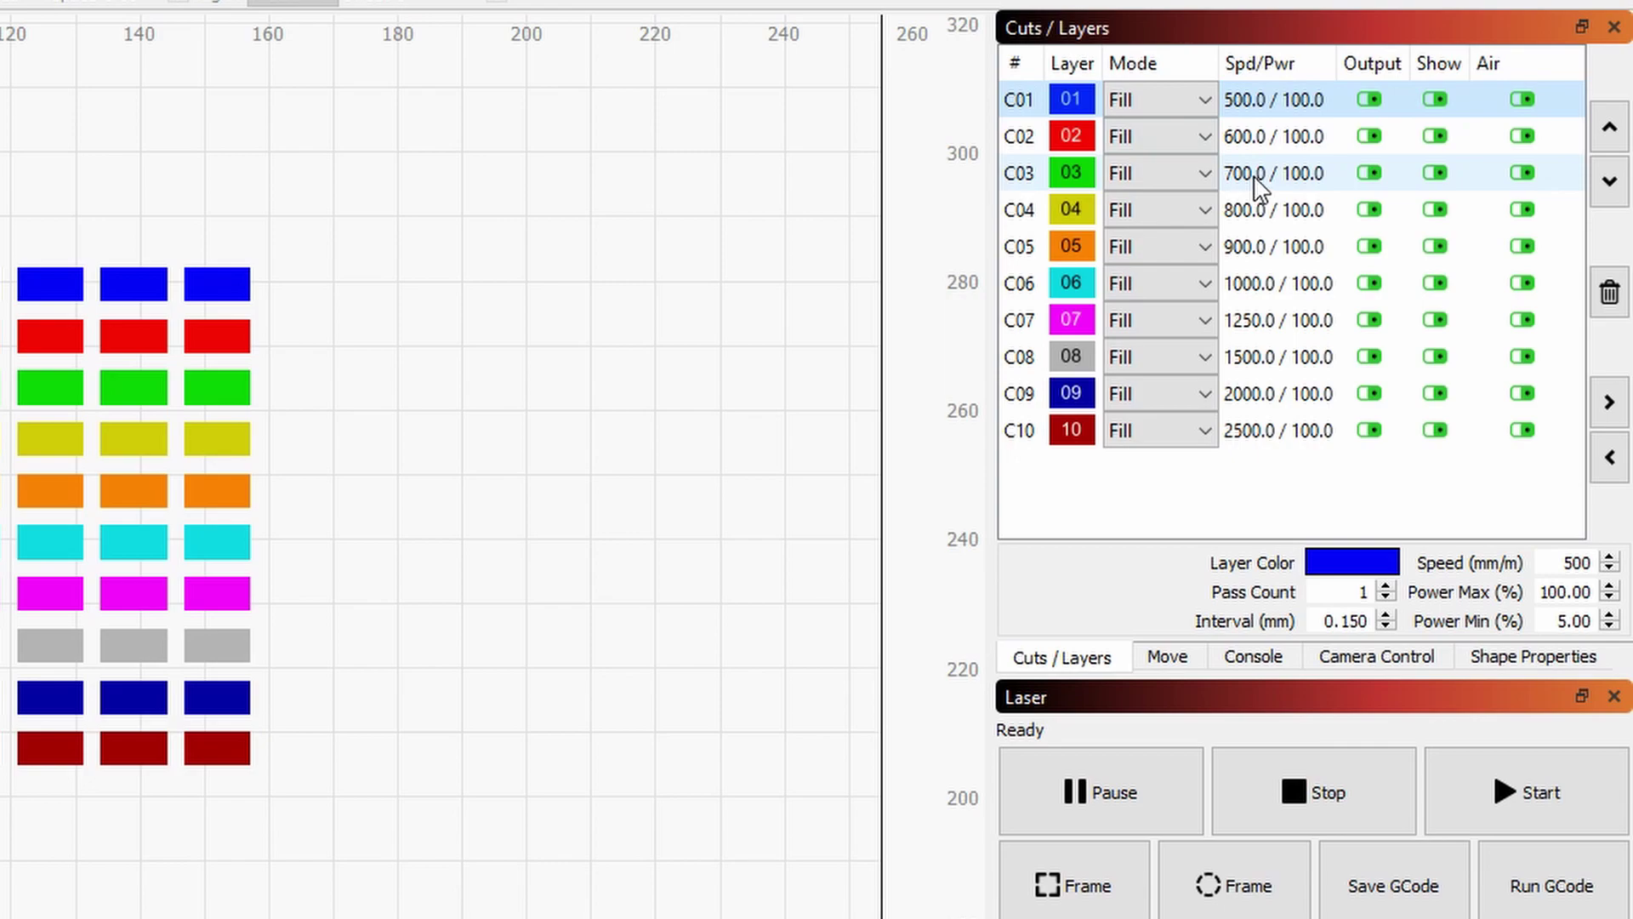
double_click(1565, 561)
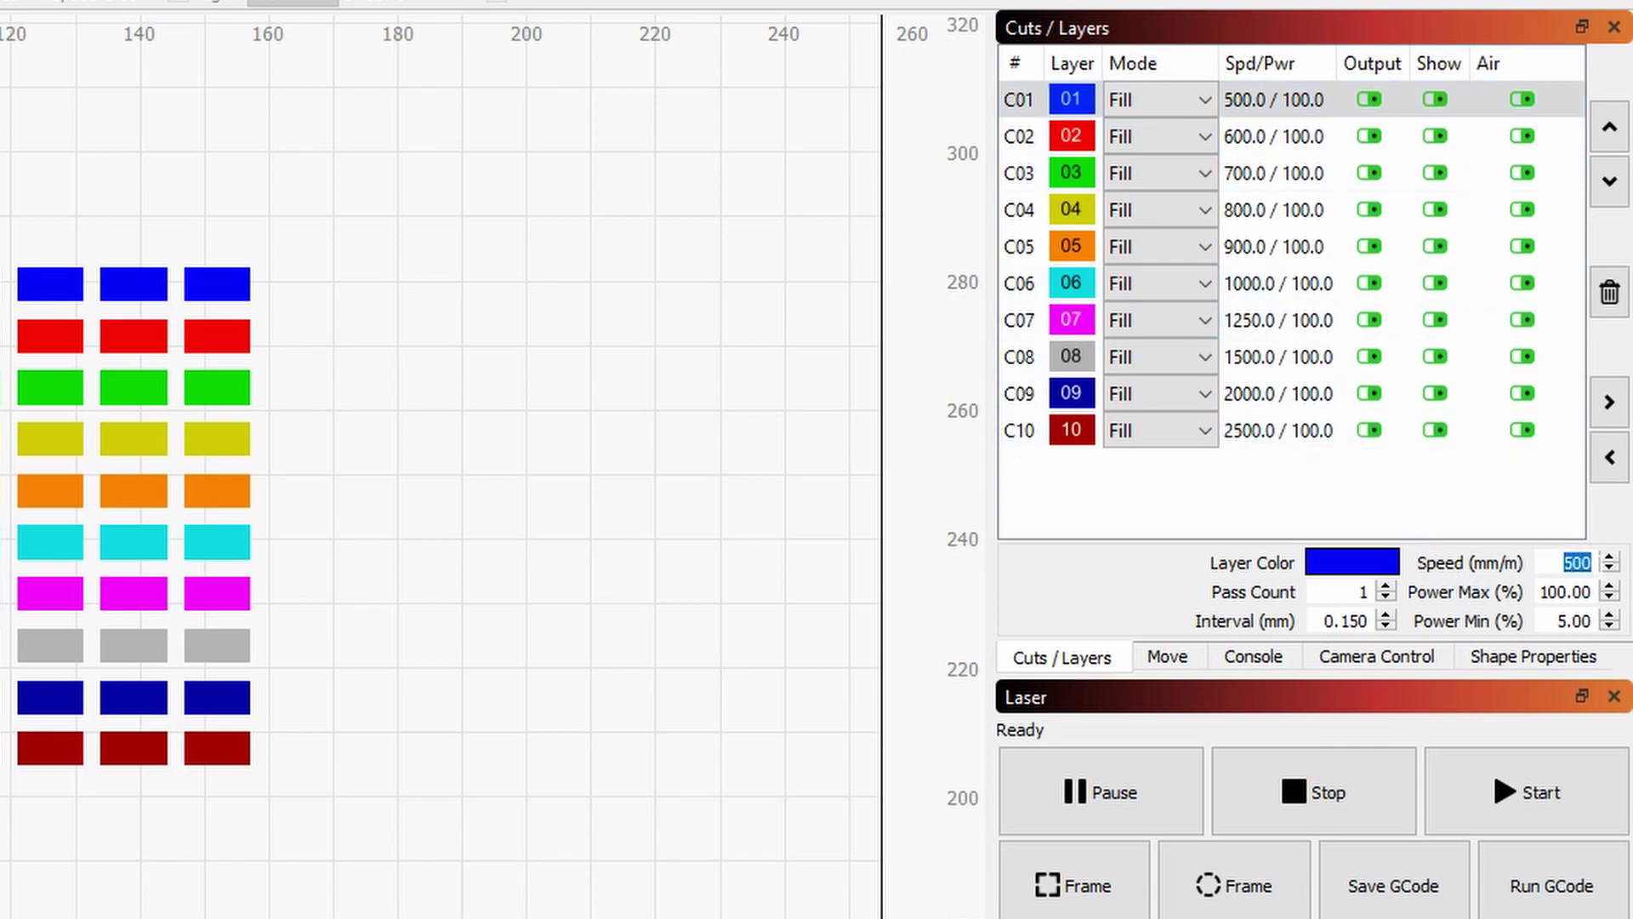
Step: Go through layers 02 to 10 one by one and review each layer's speed and power settings
click(1146, 133)
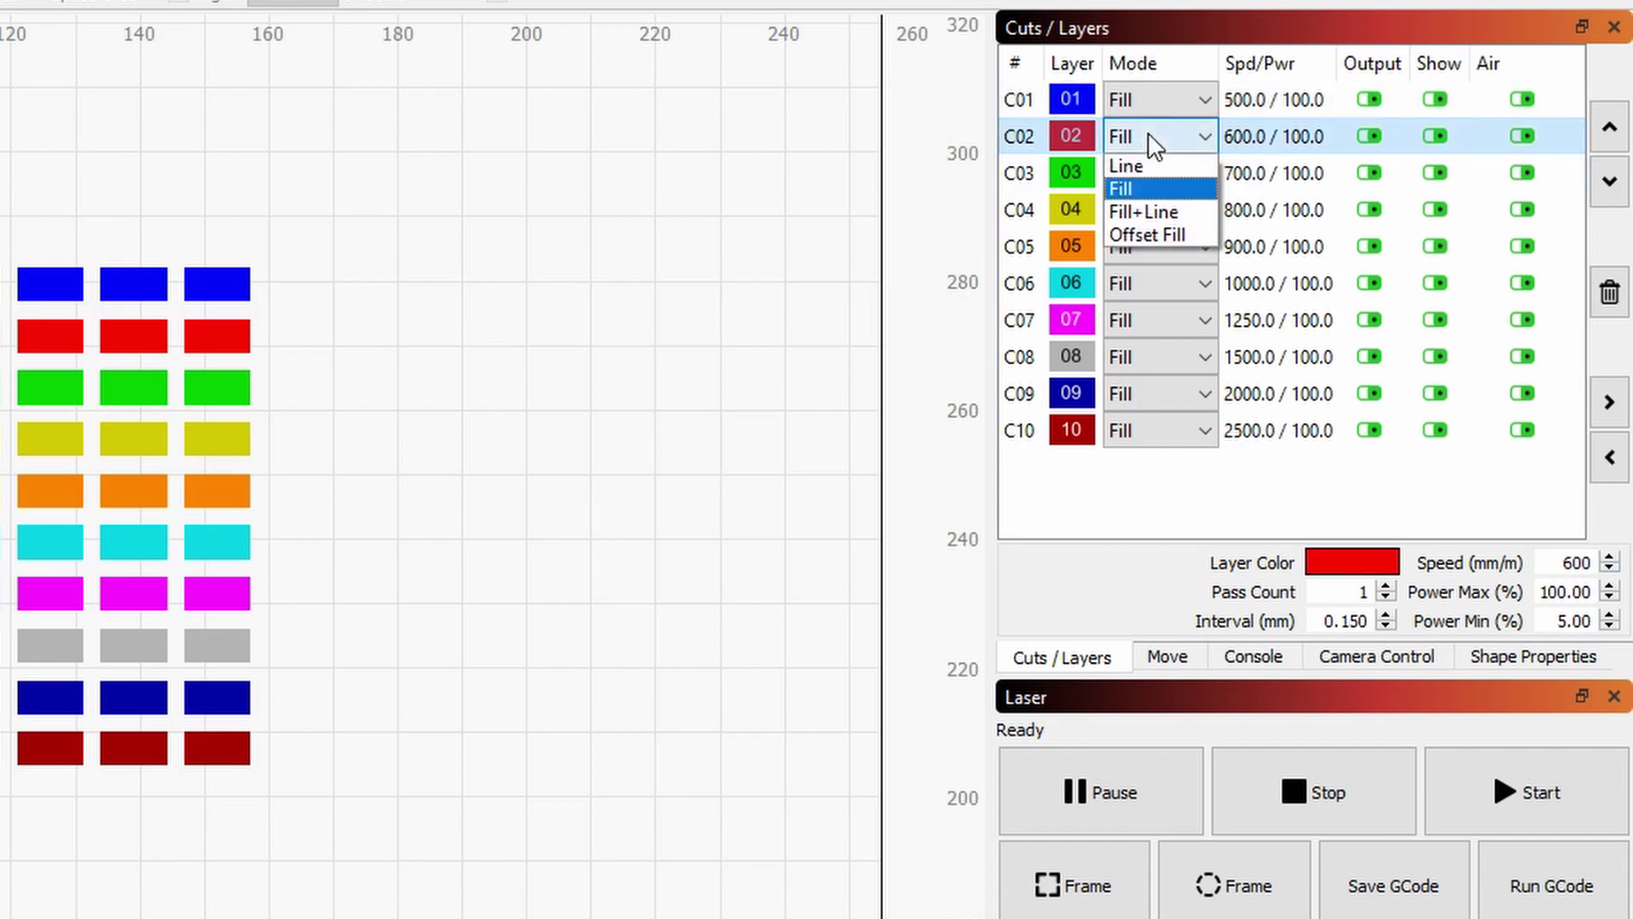
click(1054, 134)
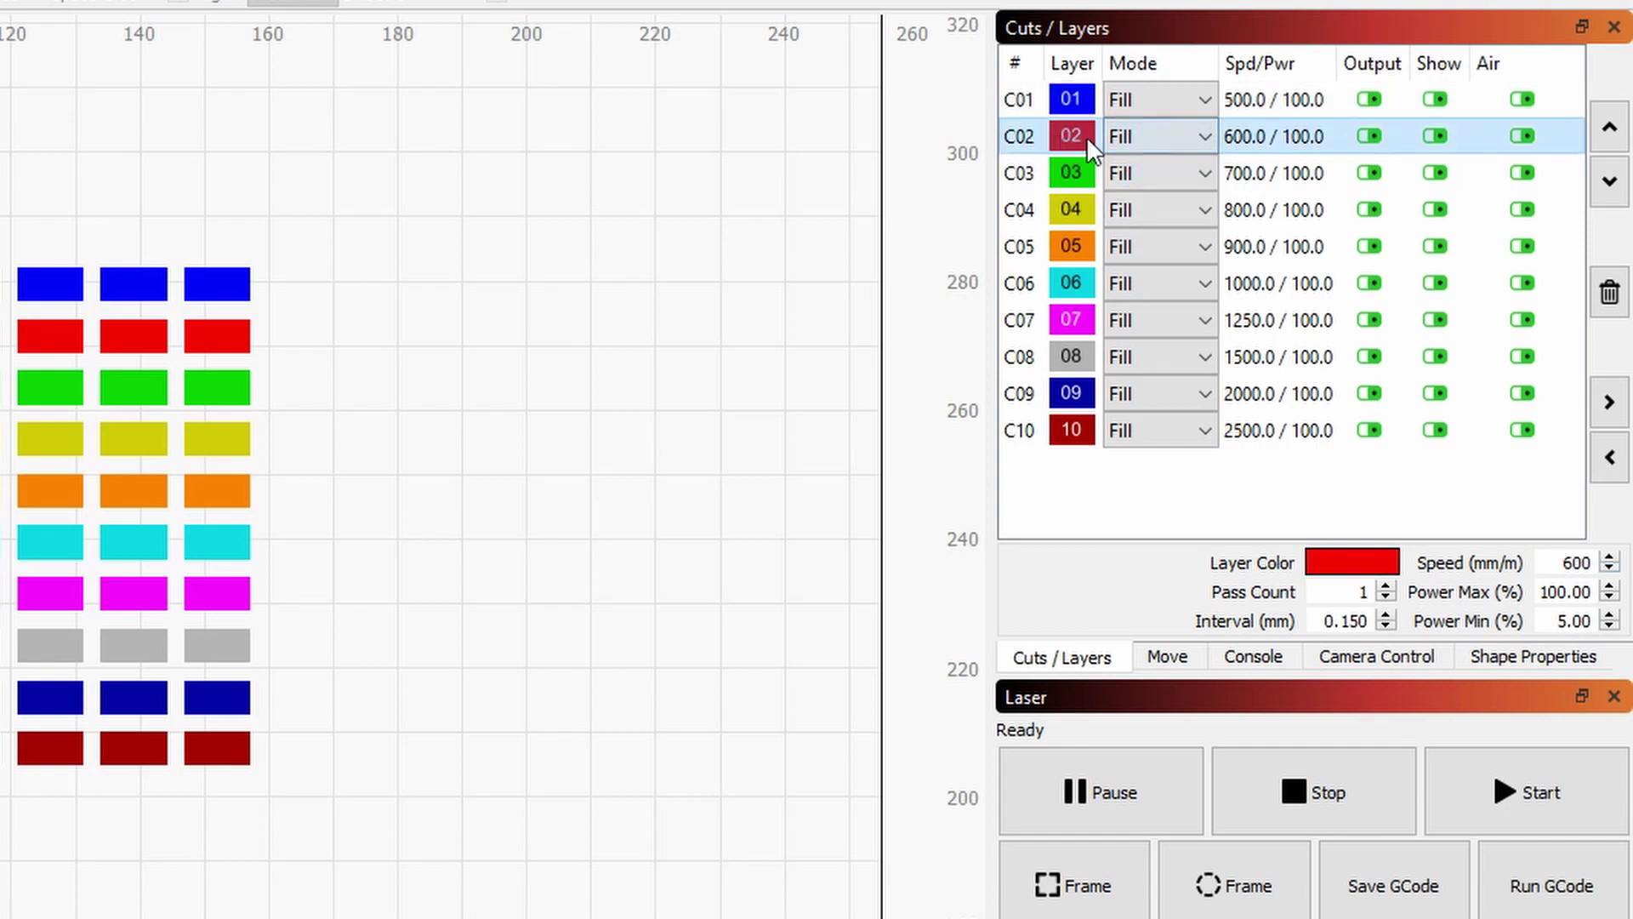
click(1250, 176)
click(1250, 210)
click(1250, 245)
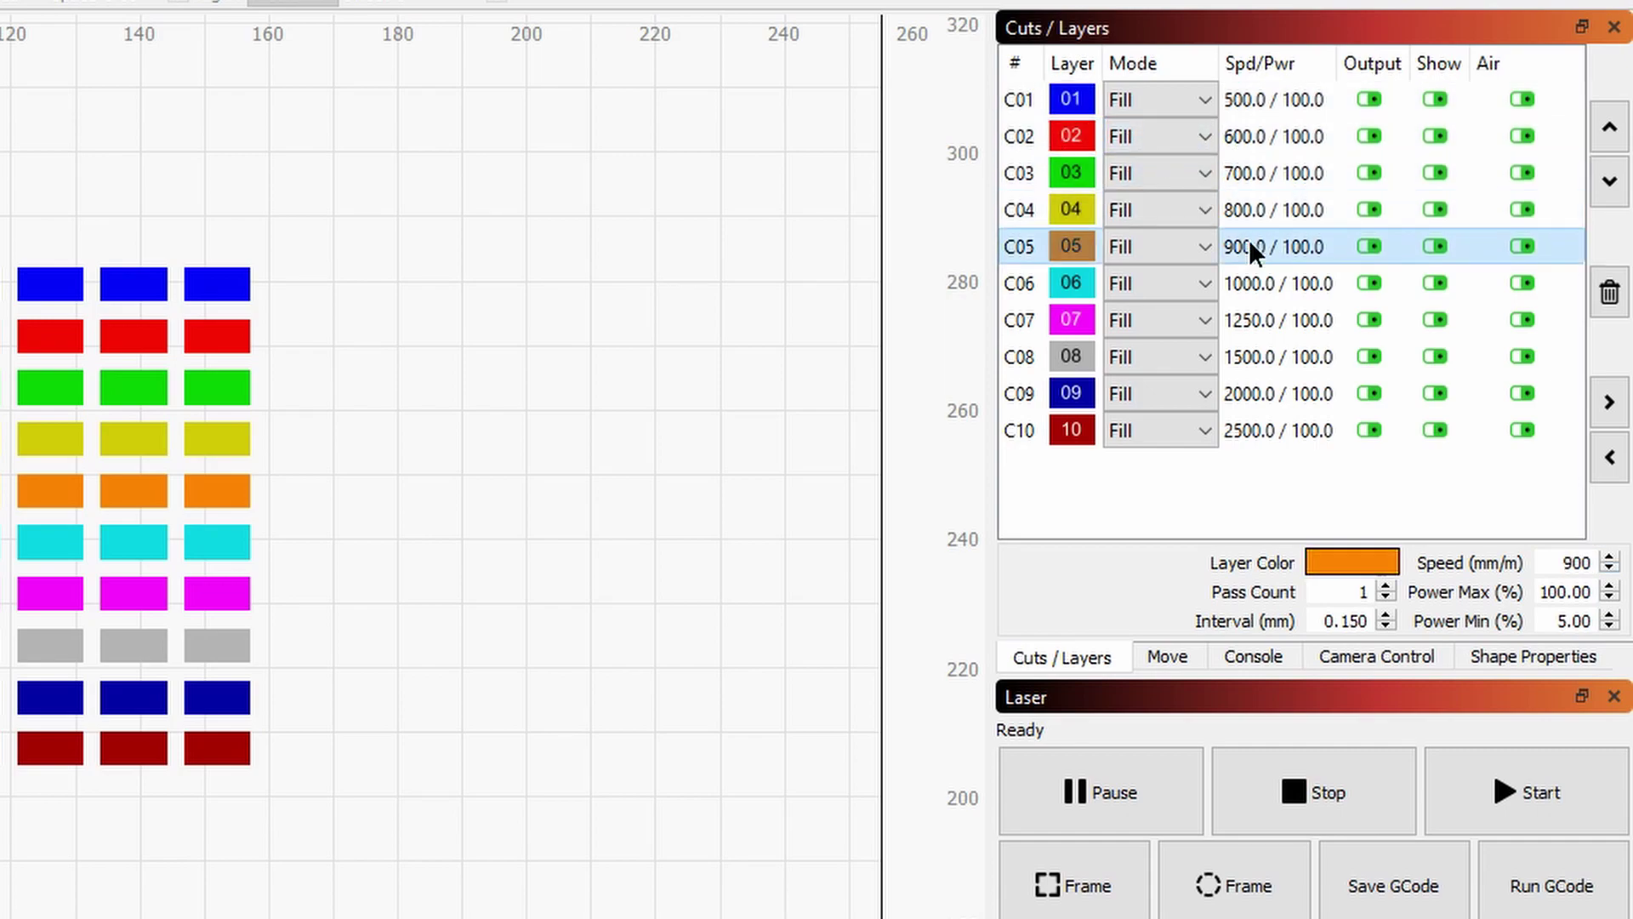
click(1252, 283)
click(1258, 320)
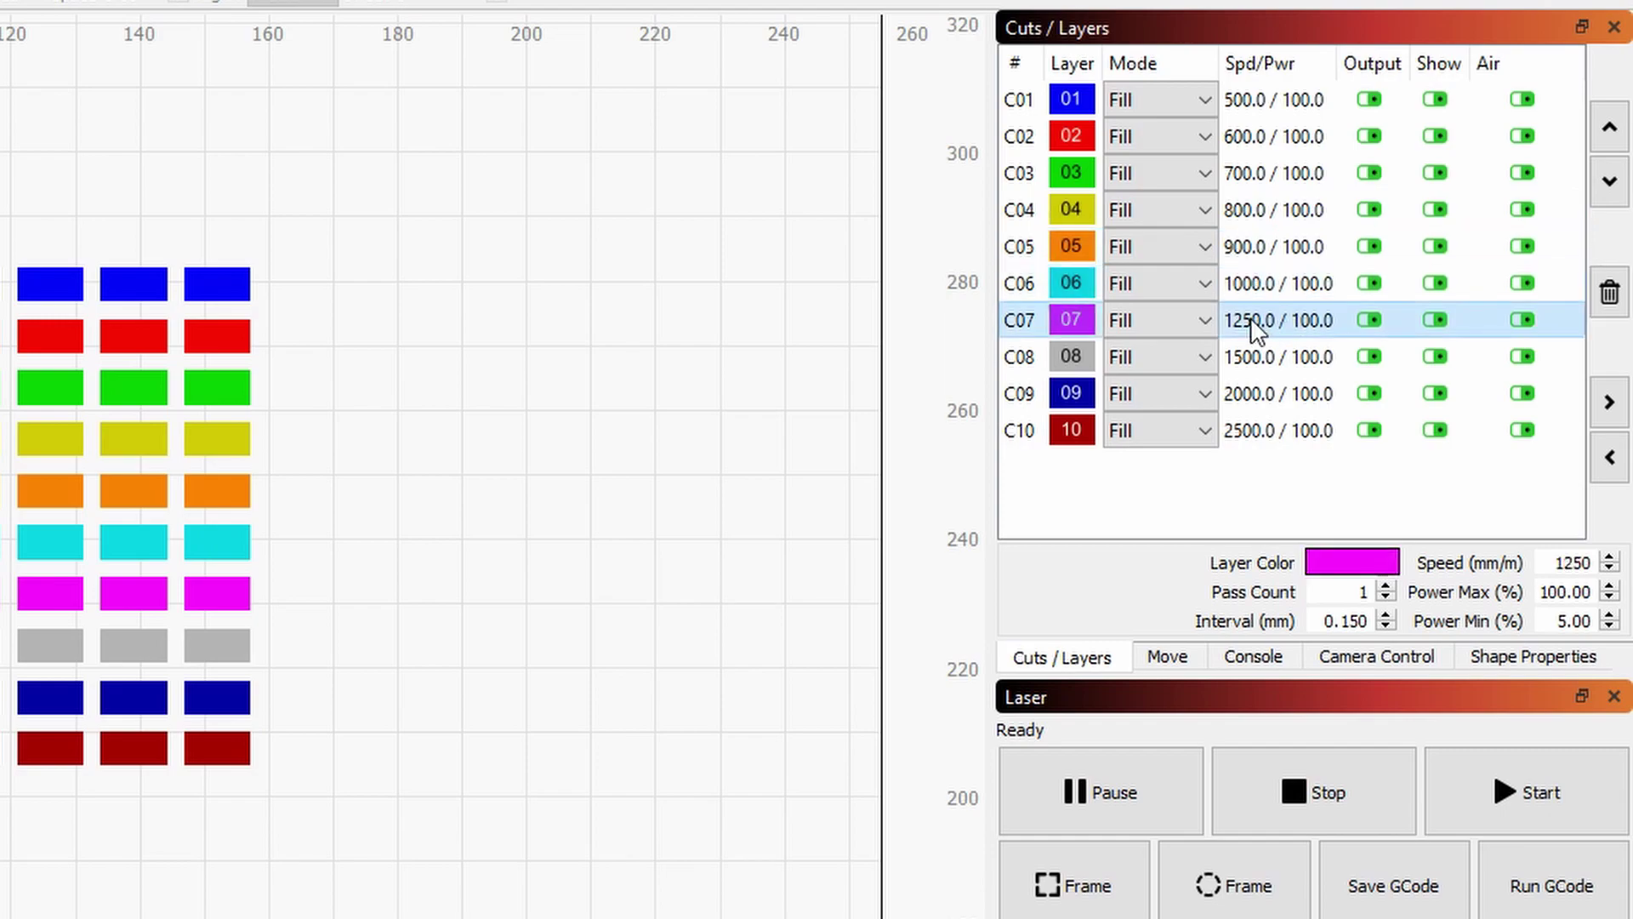
click(1257, 357)
click(1256, 393)
click(1258, 429)
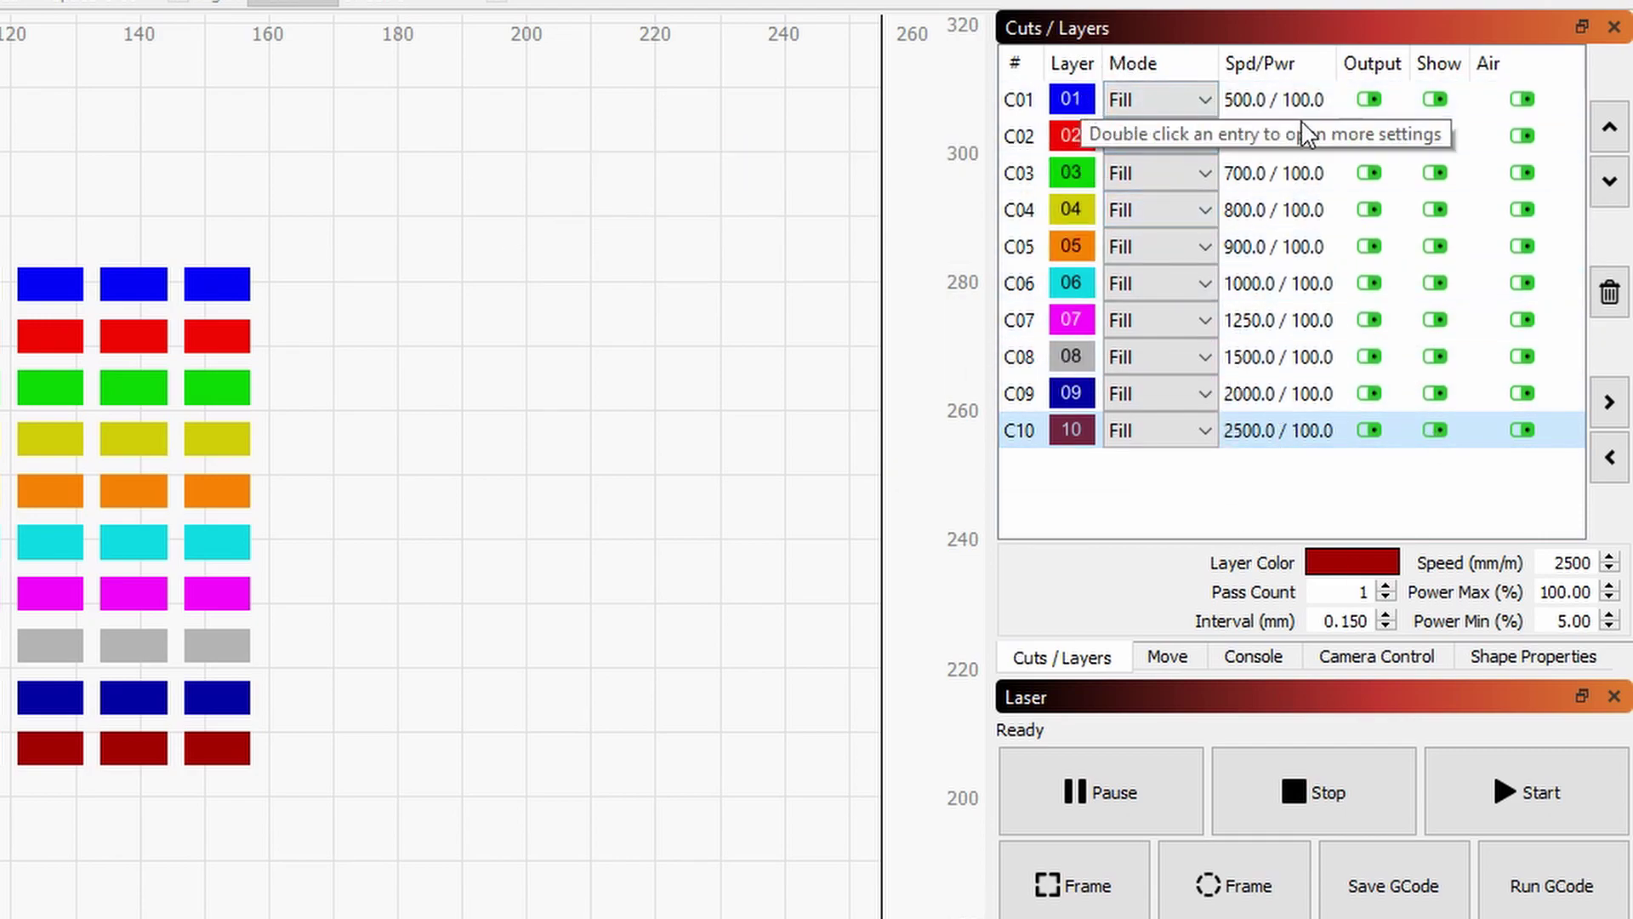
Step: Review the speed, maximum power and fill settings of layers 01 to 06 in the cut settings editor
double_click(1280, 109)
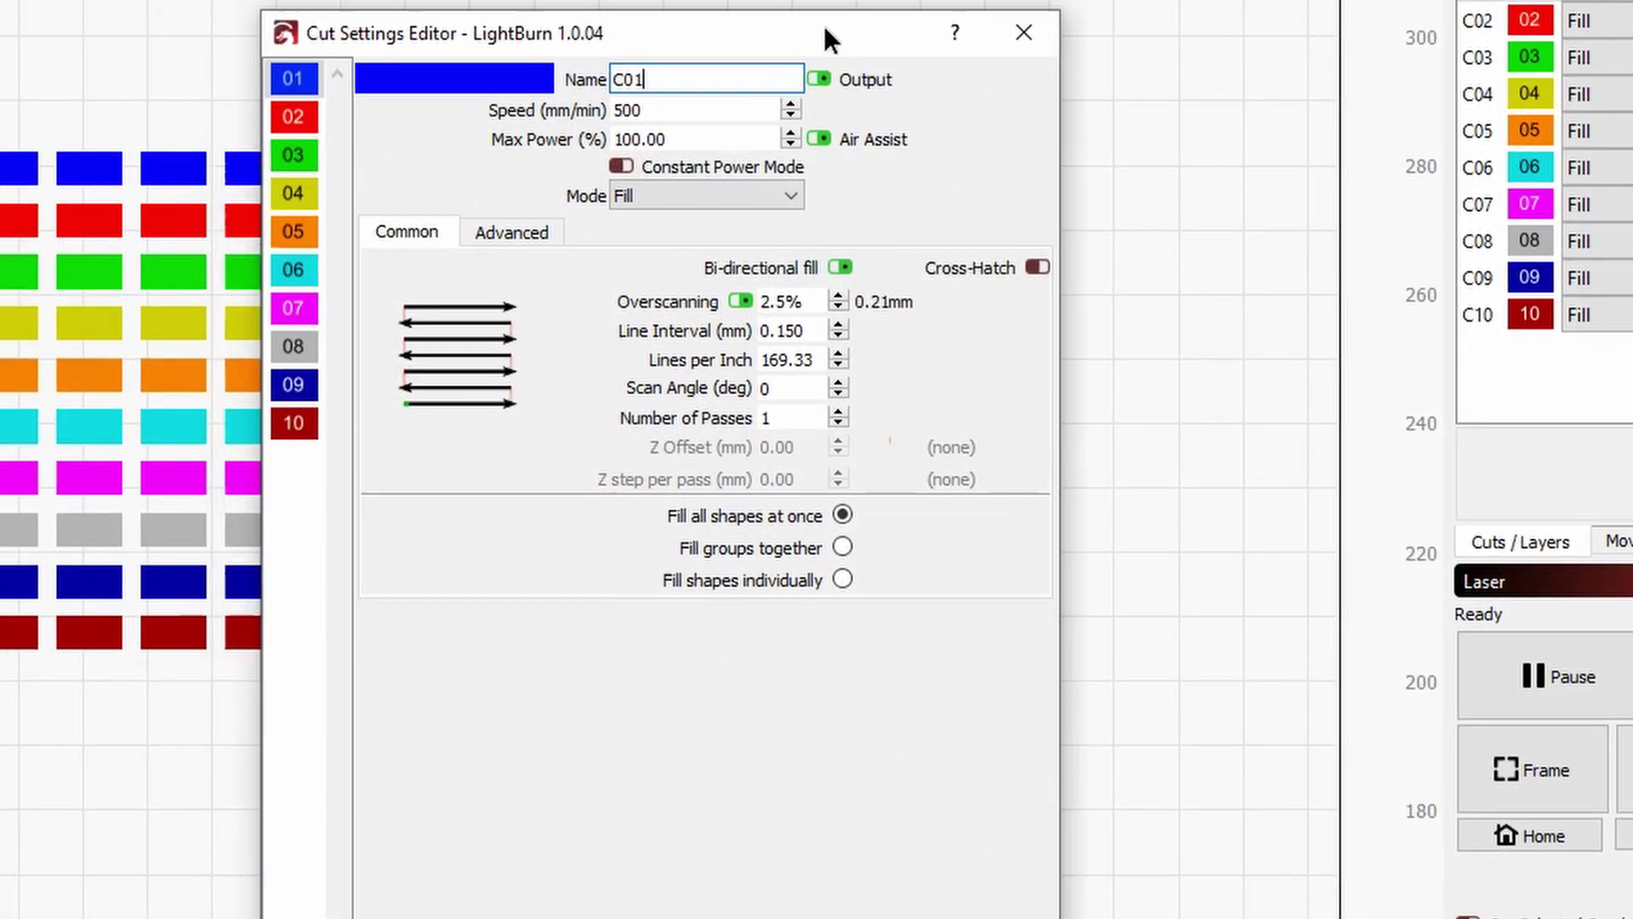
drag(823, 24, 882, 30)
click(736, 119)
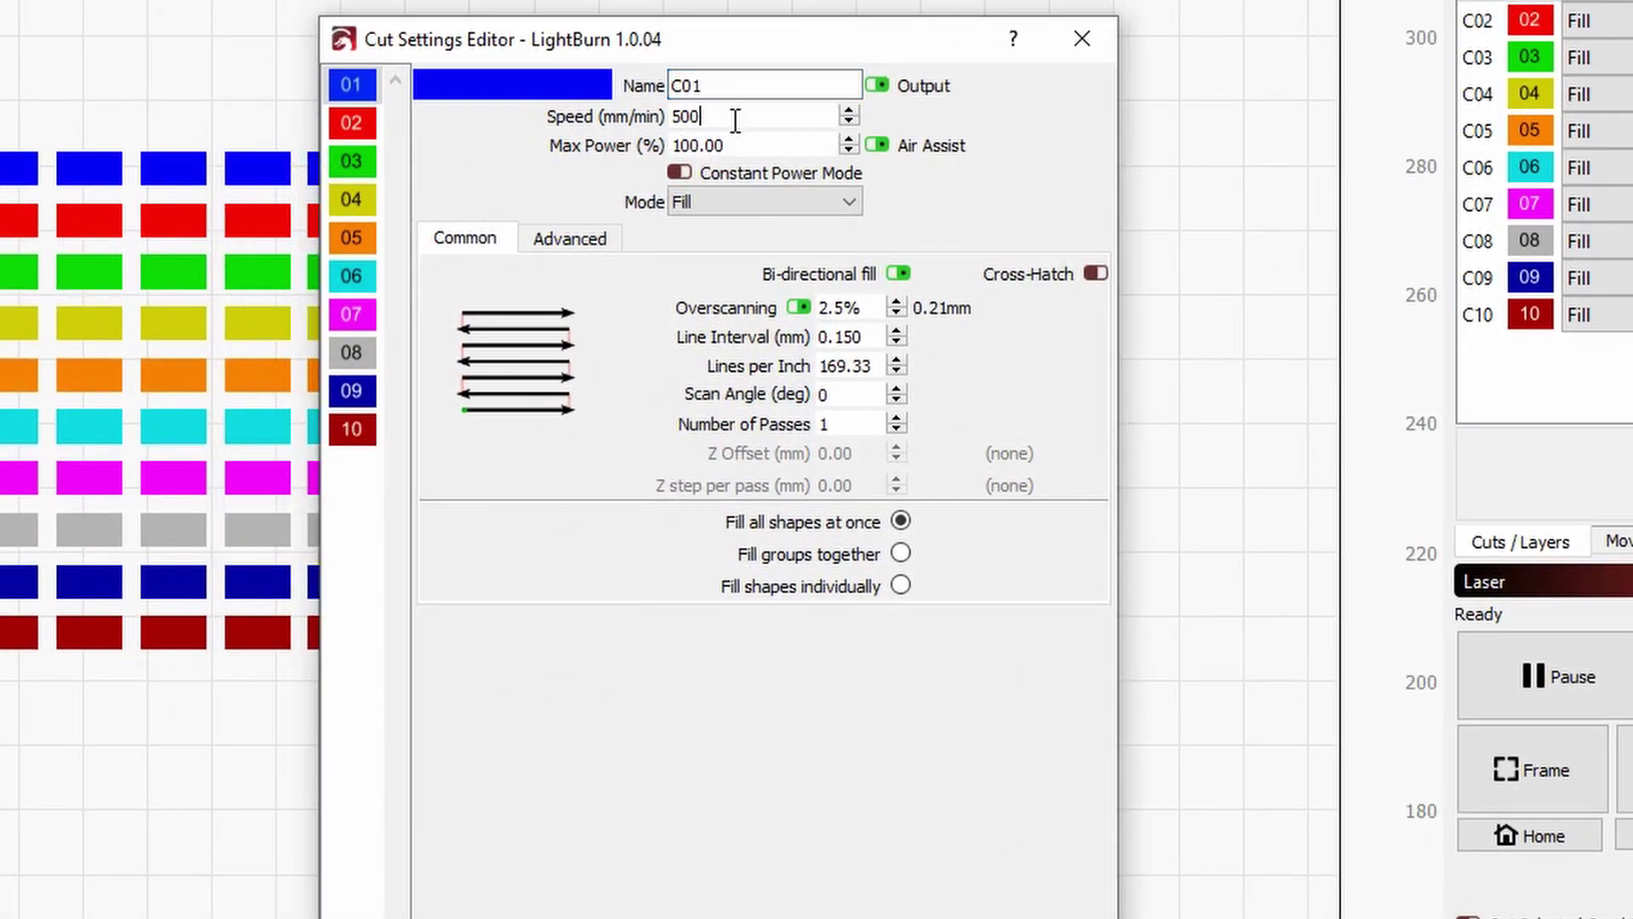
click(718, 144)
click(351, 124)
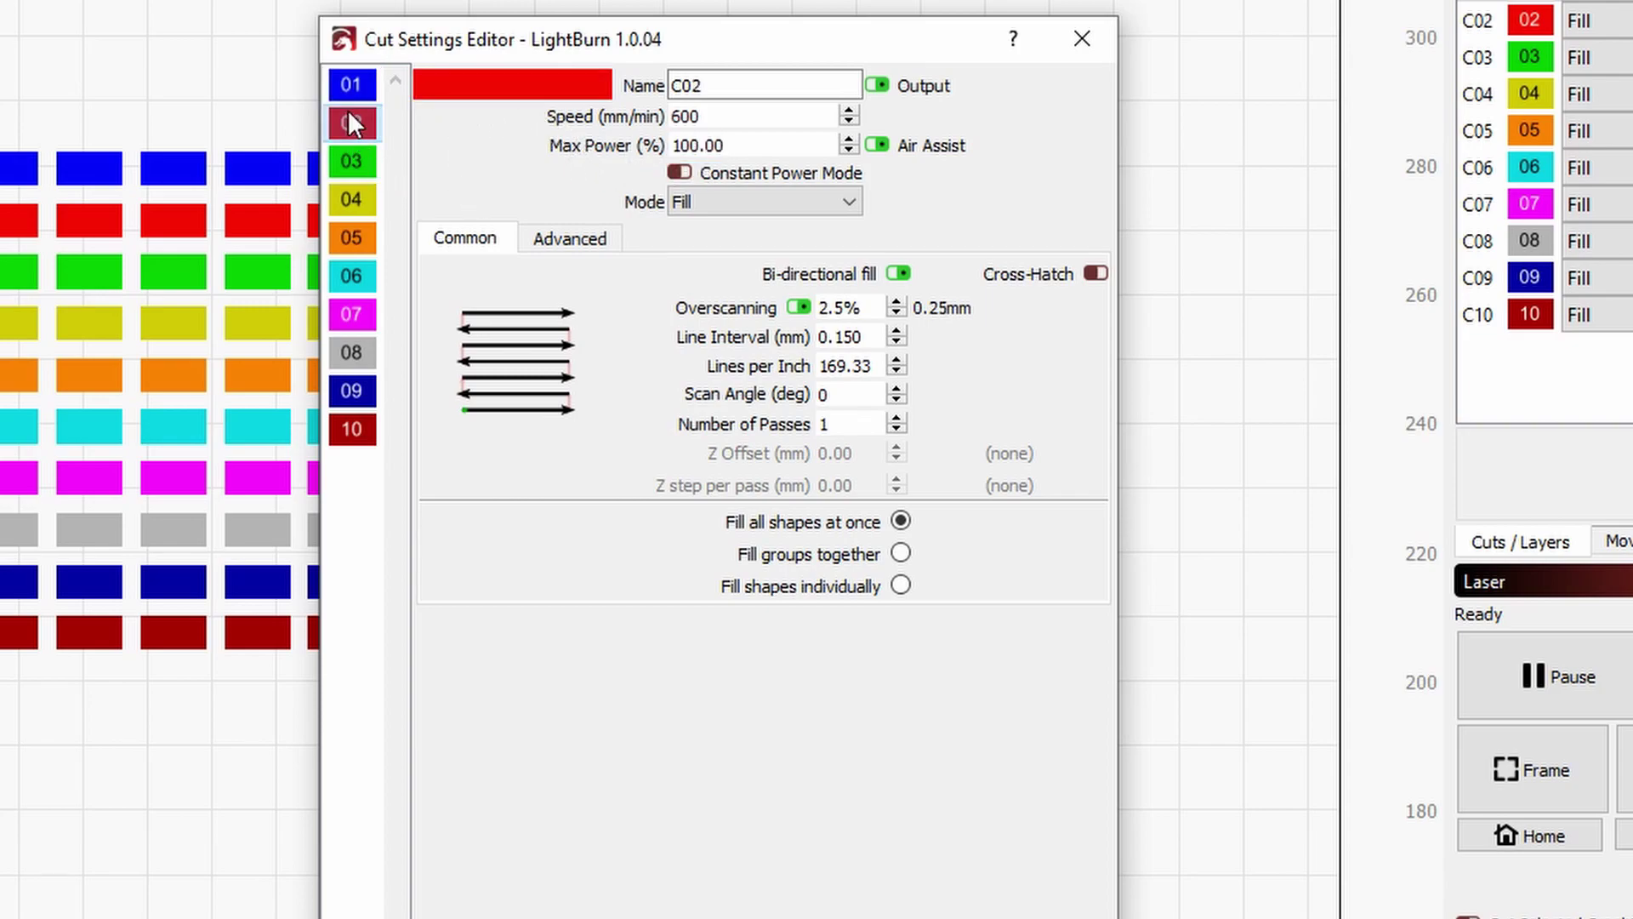
click(380, 167)
key(Down)
key(Down)
key(Down)
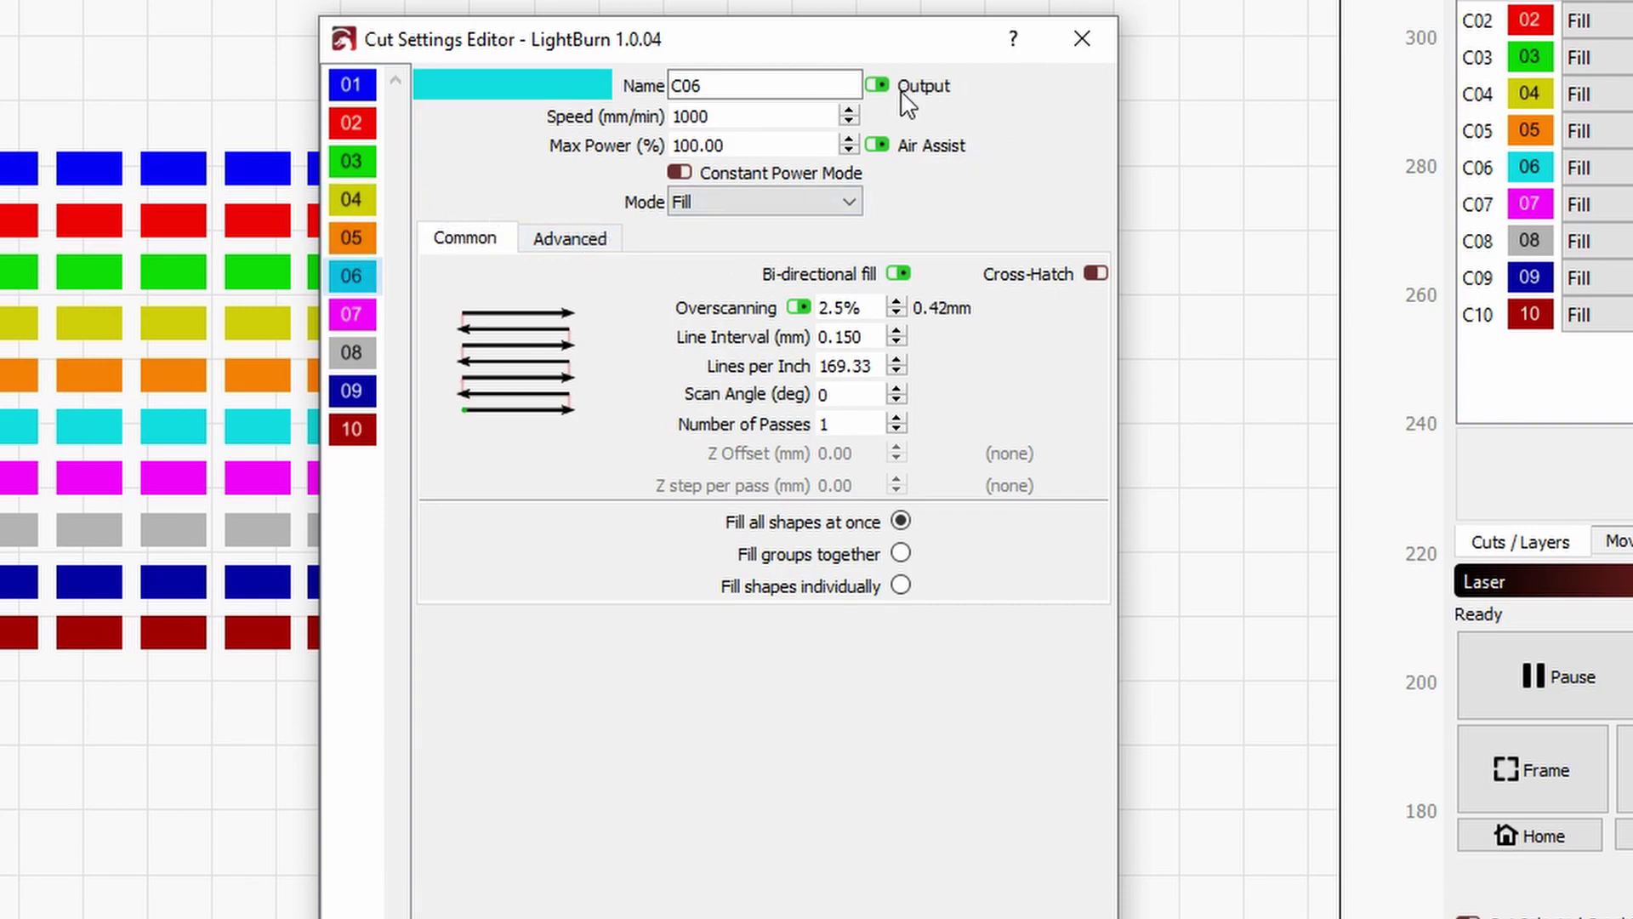
click(1094, 39)
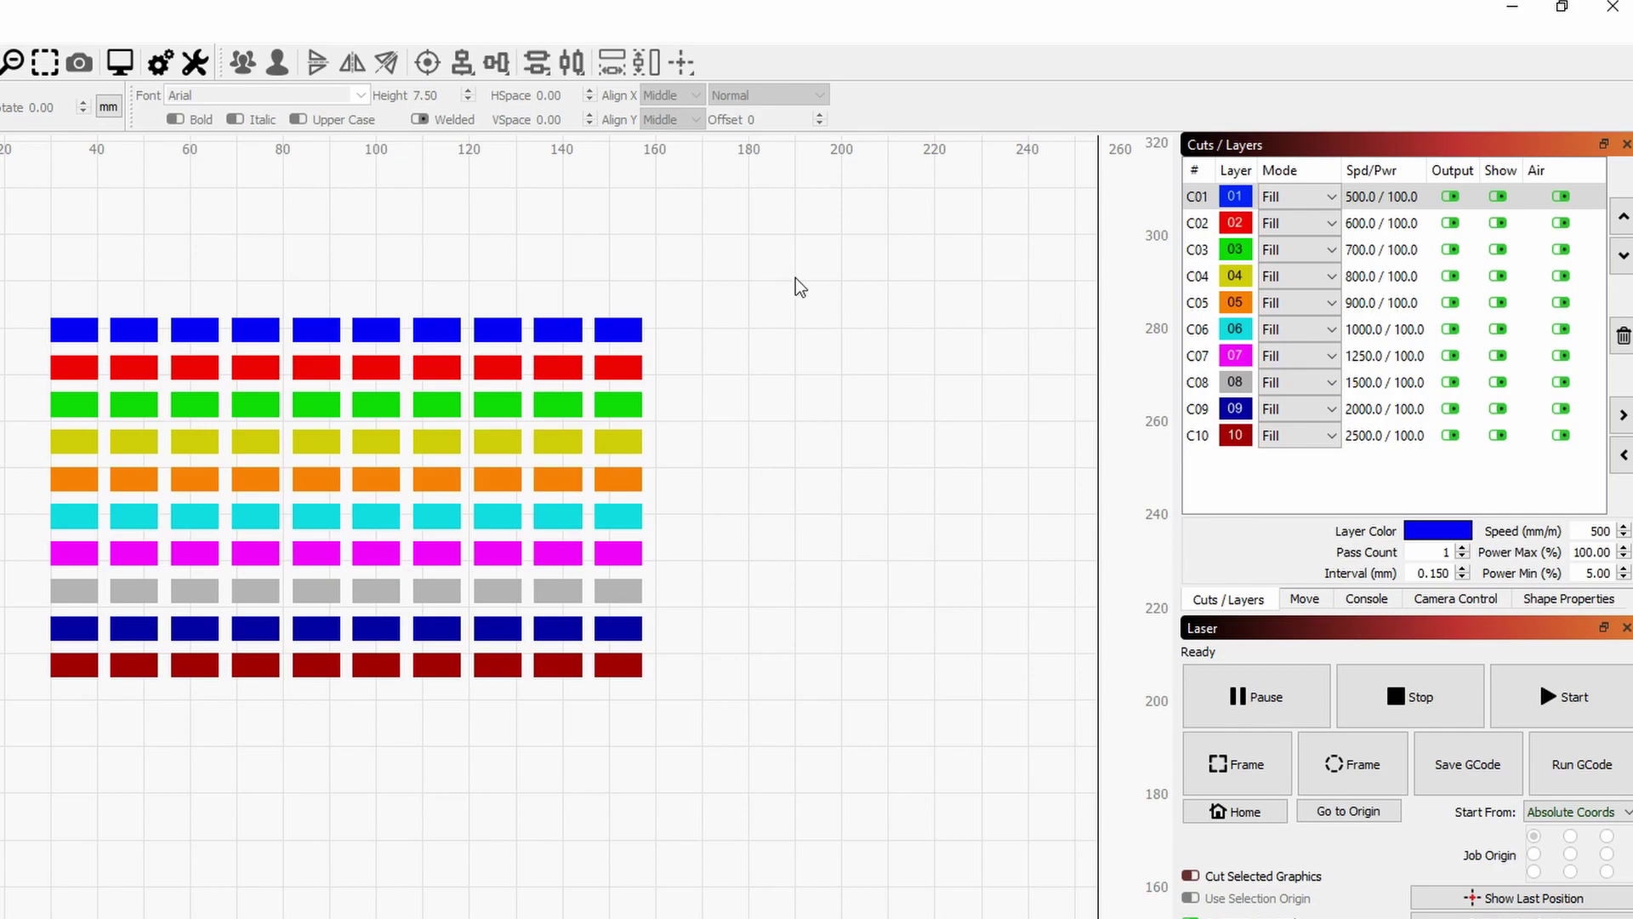
Step: Select the first column of rectangles and look at its power scale in the shape properties
drag(29, 281, 736, 336)
drag(4, 282, 143, 736)
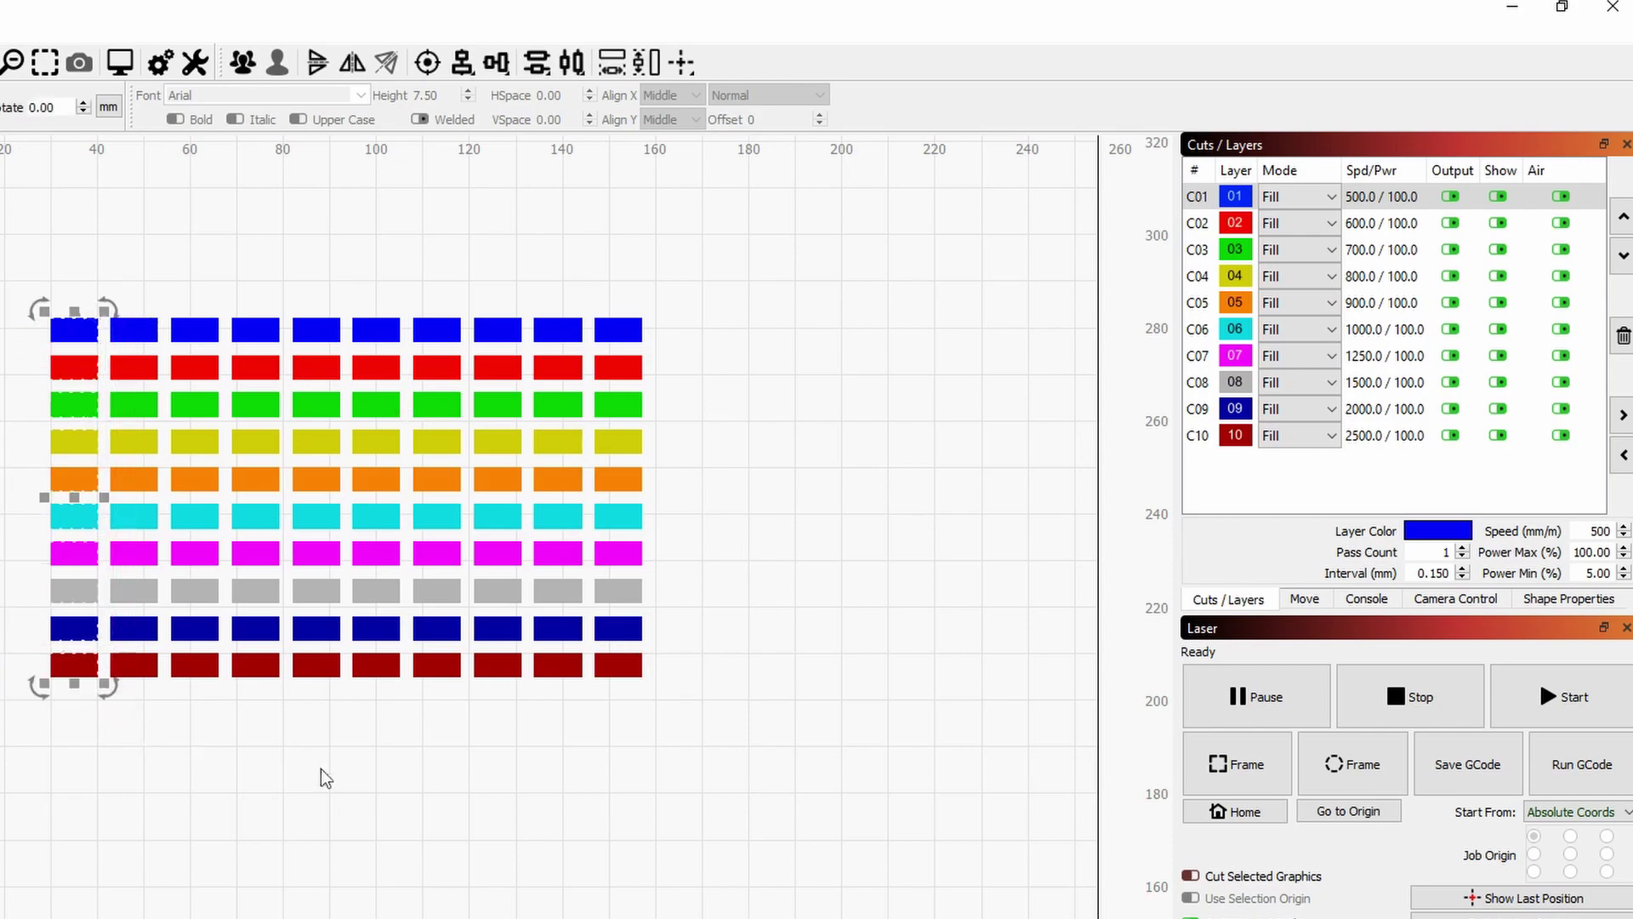
click(235, 758)
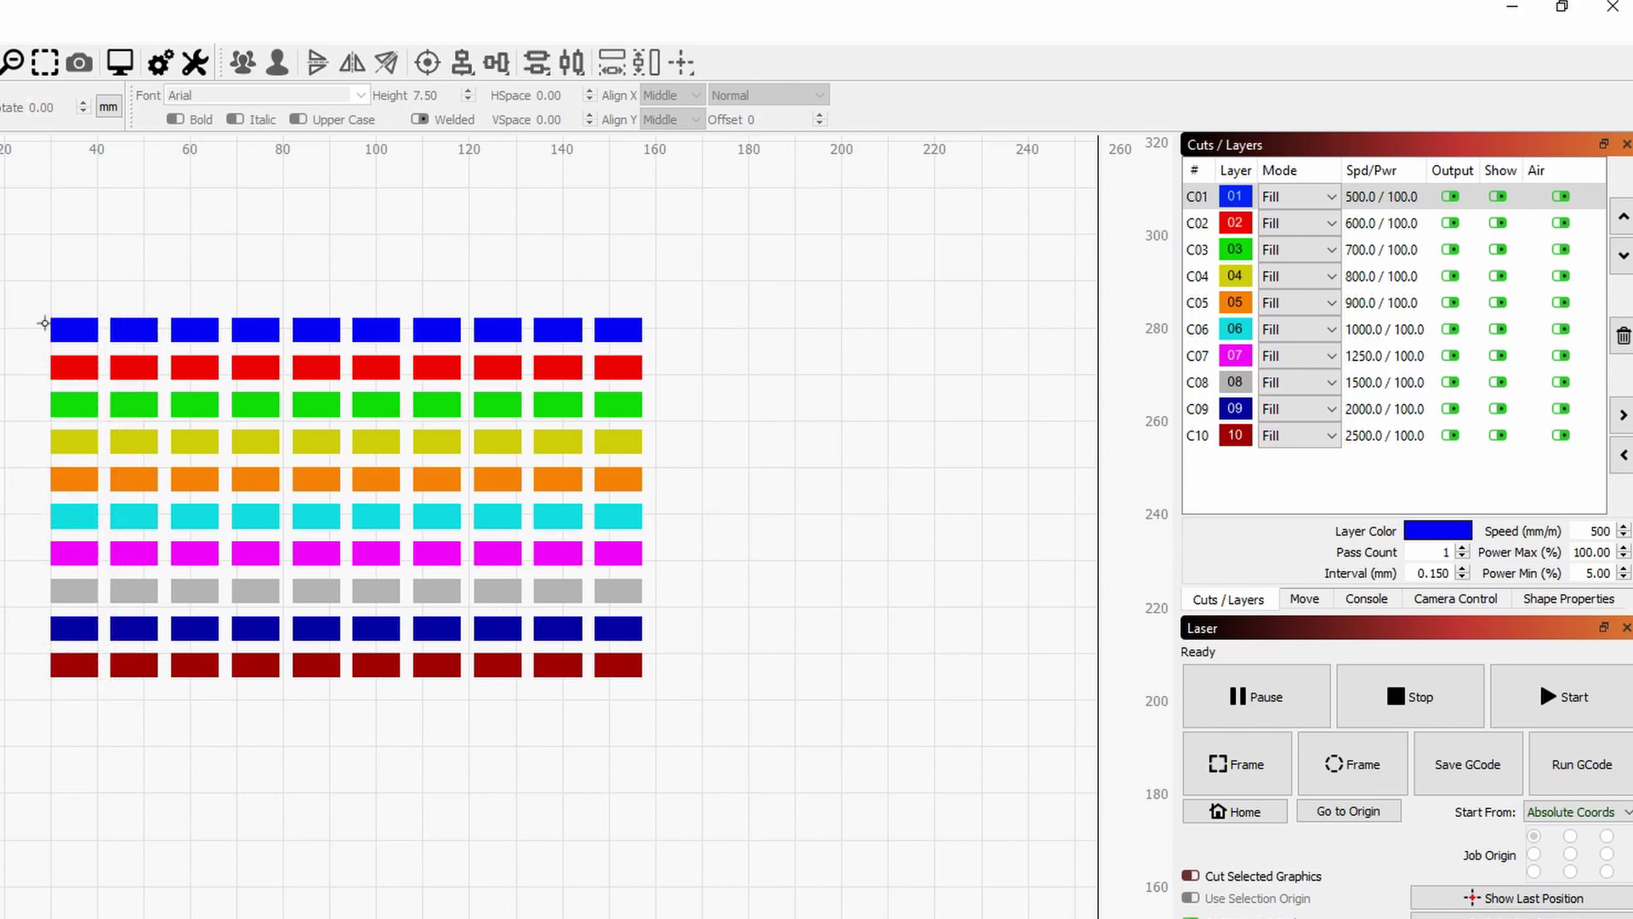
drag(7, 272, 134, 736)
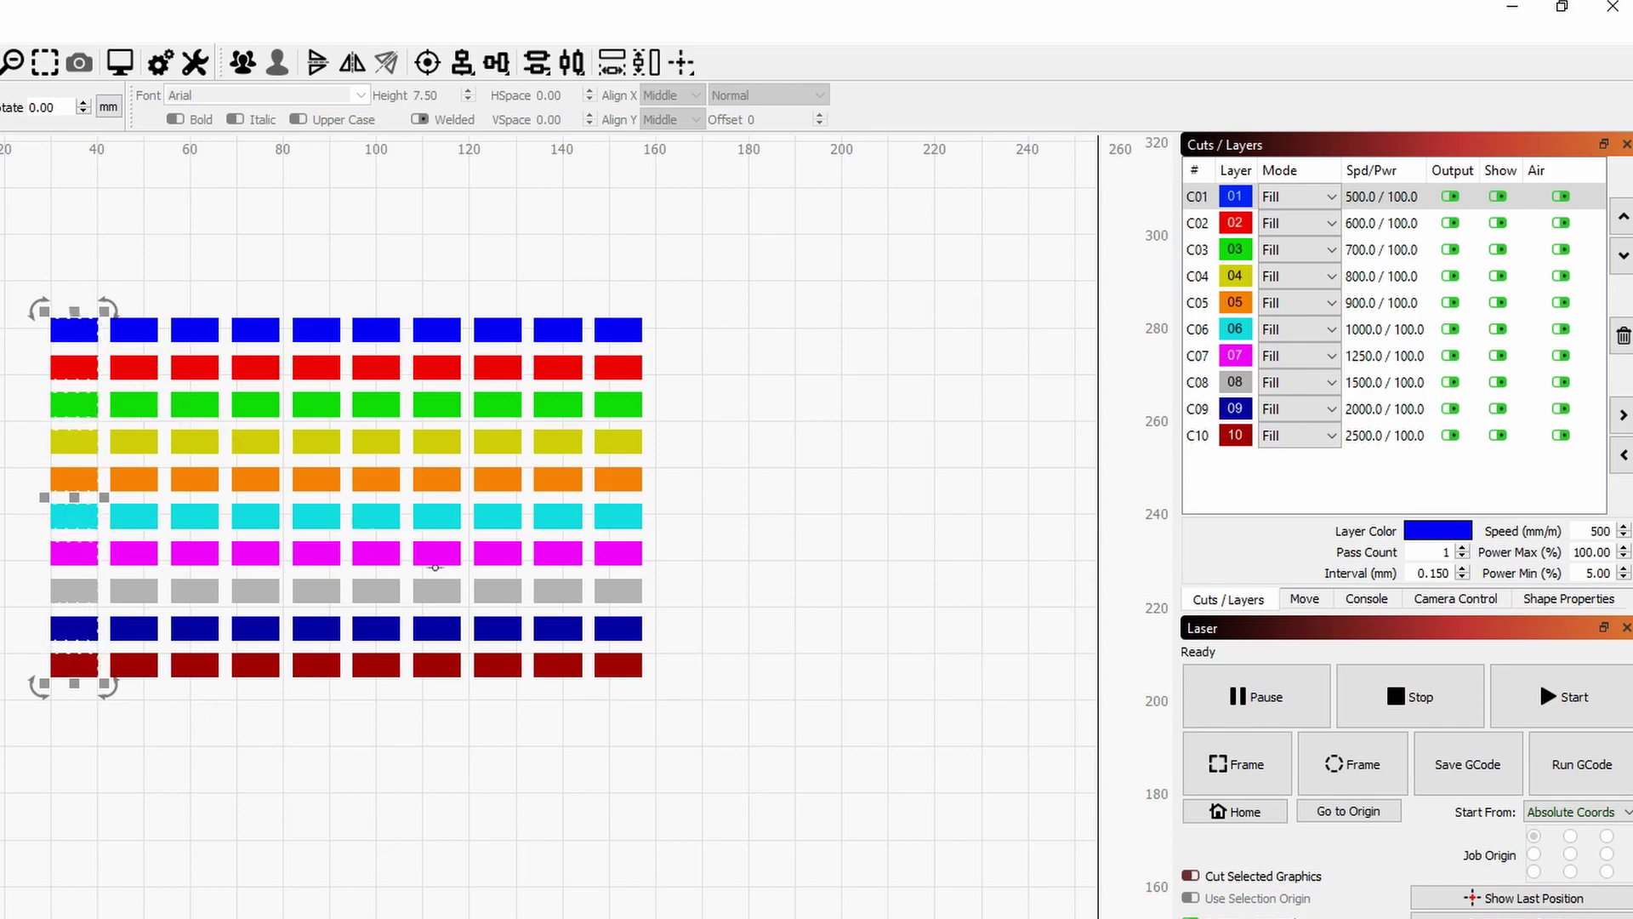
click(1554, 599)
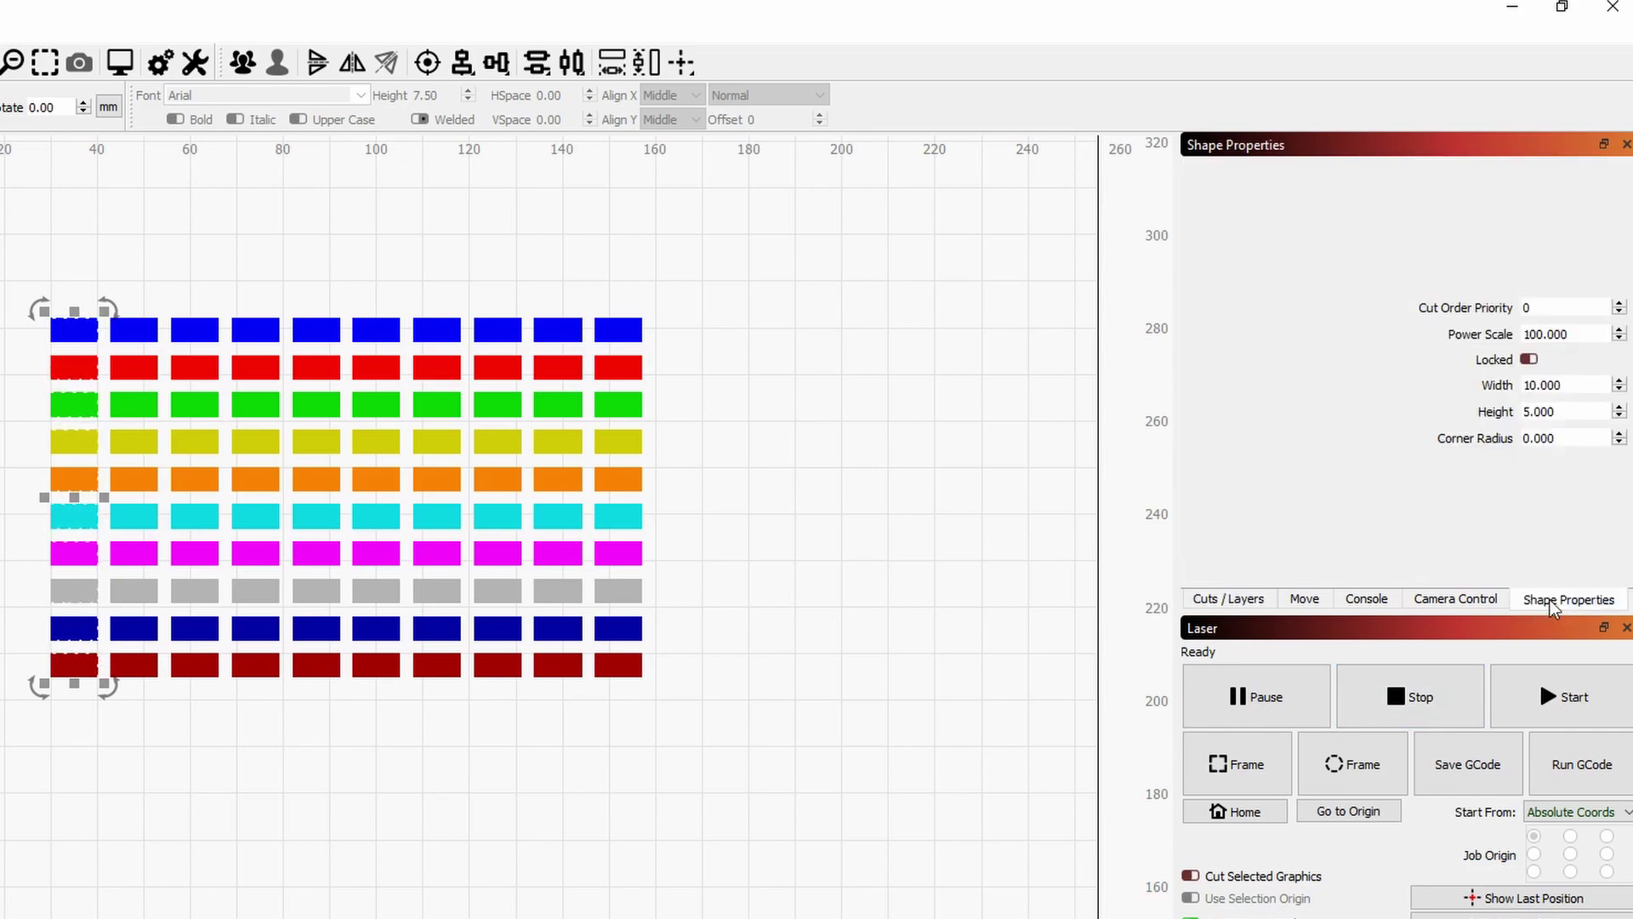
click(930, 601)
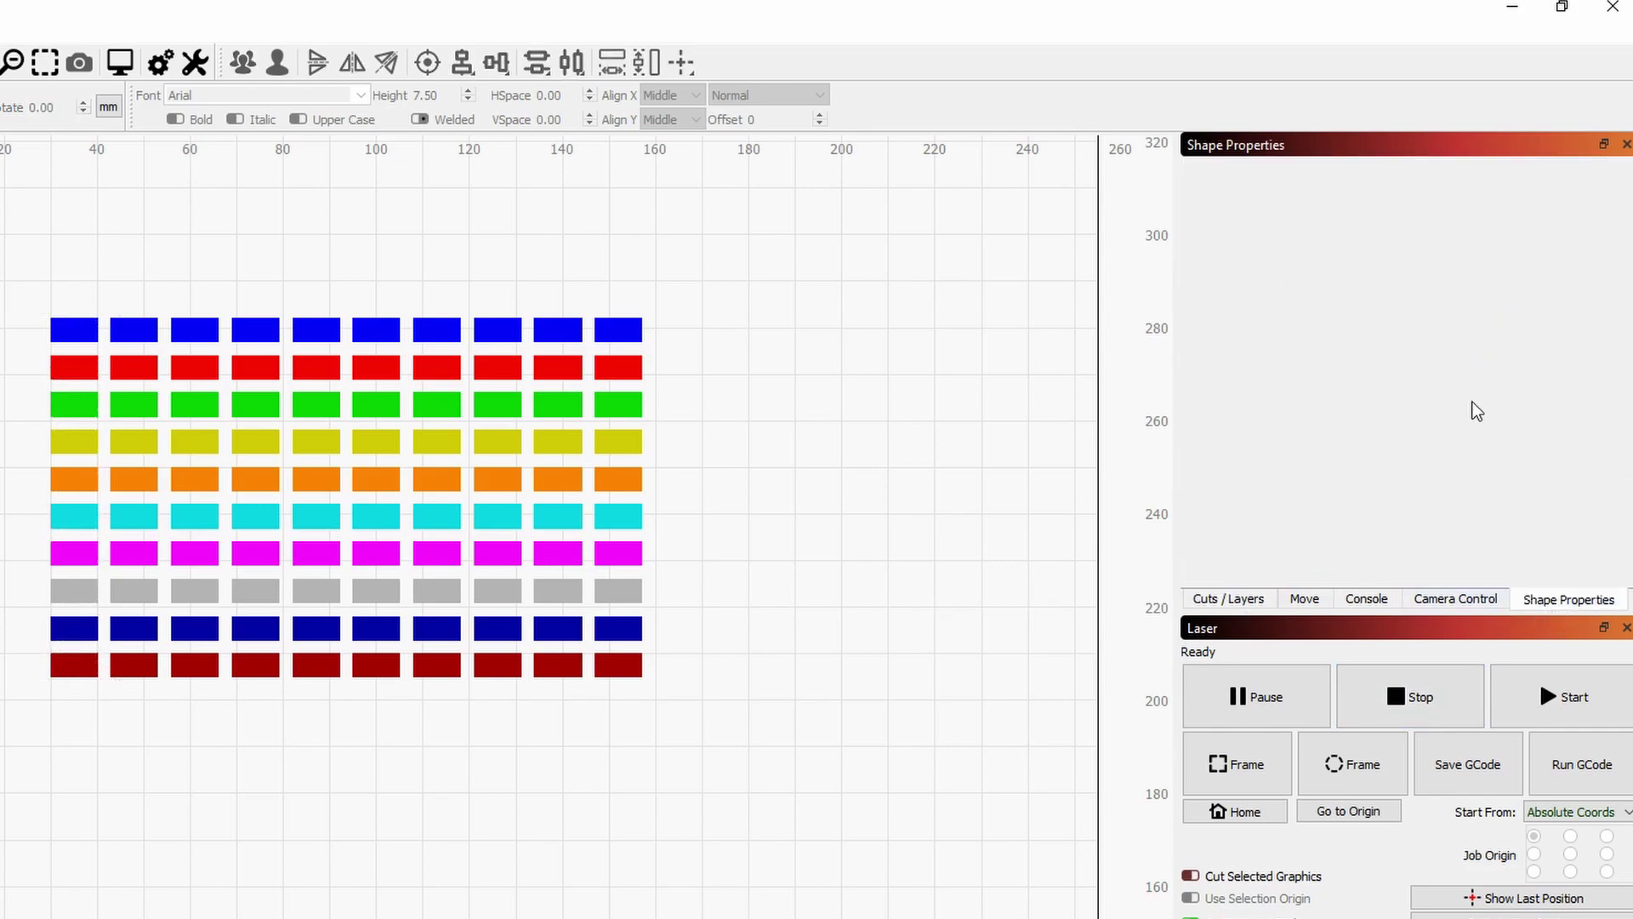
Step: Set the power scale of all rectangles in the first column to 10
drag(30, 274, 135, 723)
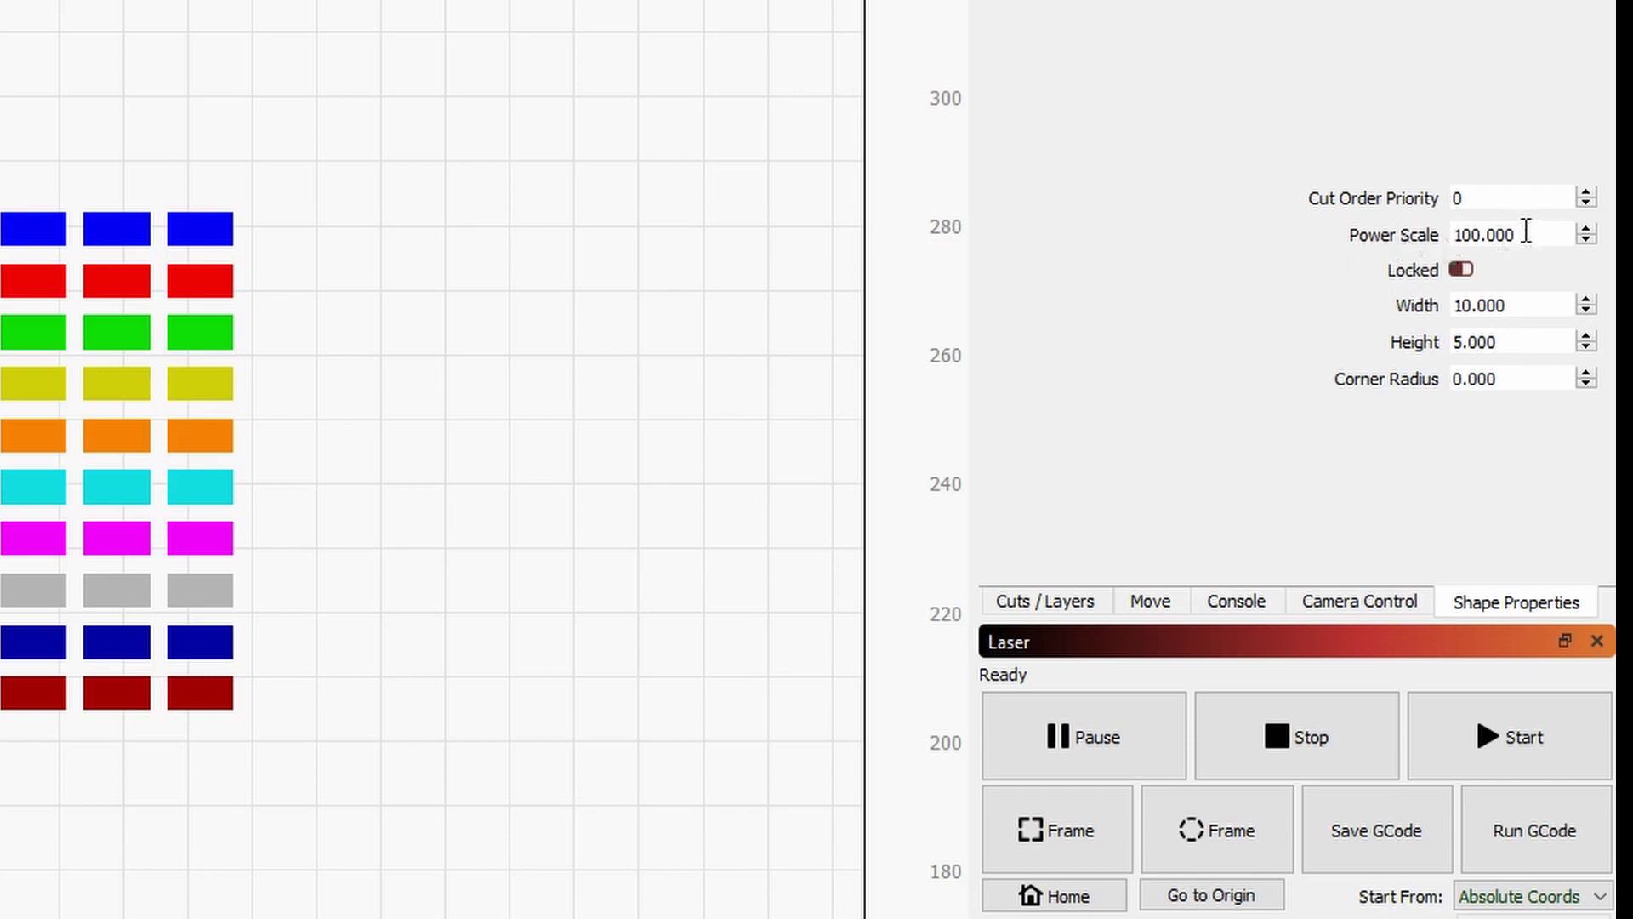
drag(1523, 233, 1436, 236)
text(10)
click(565, 329)
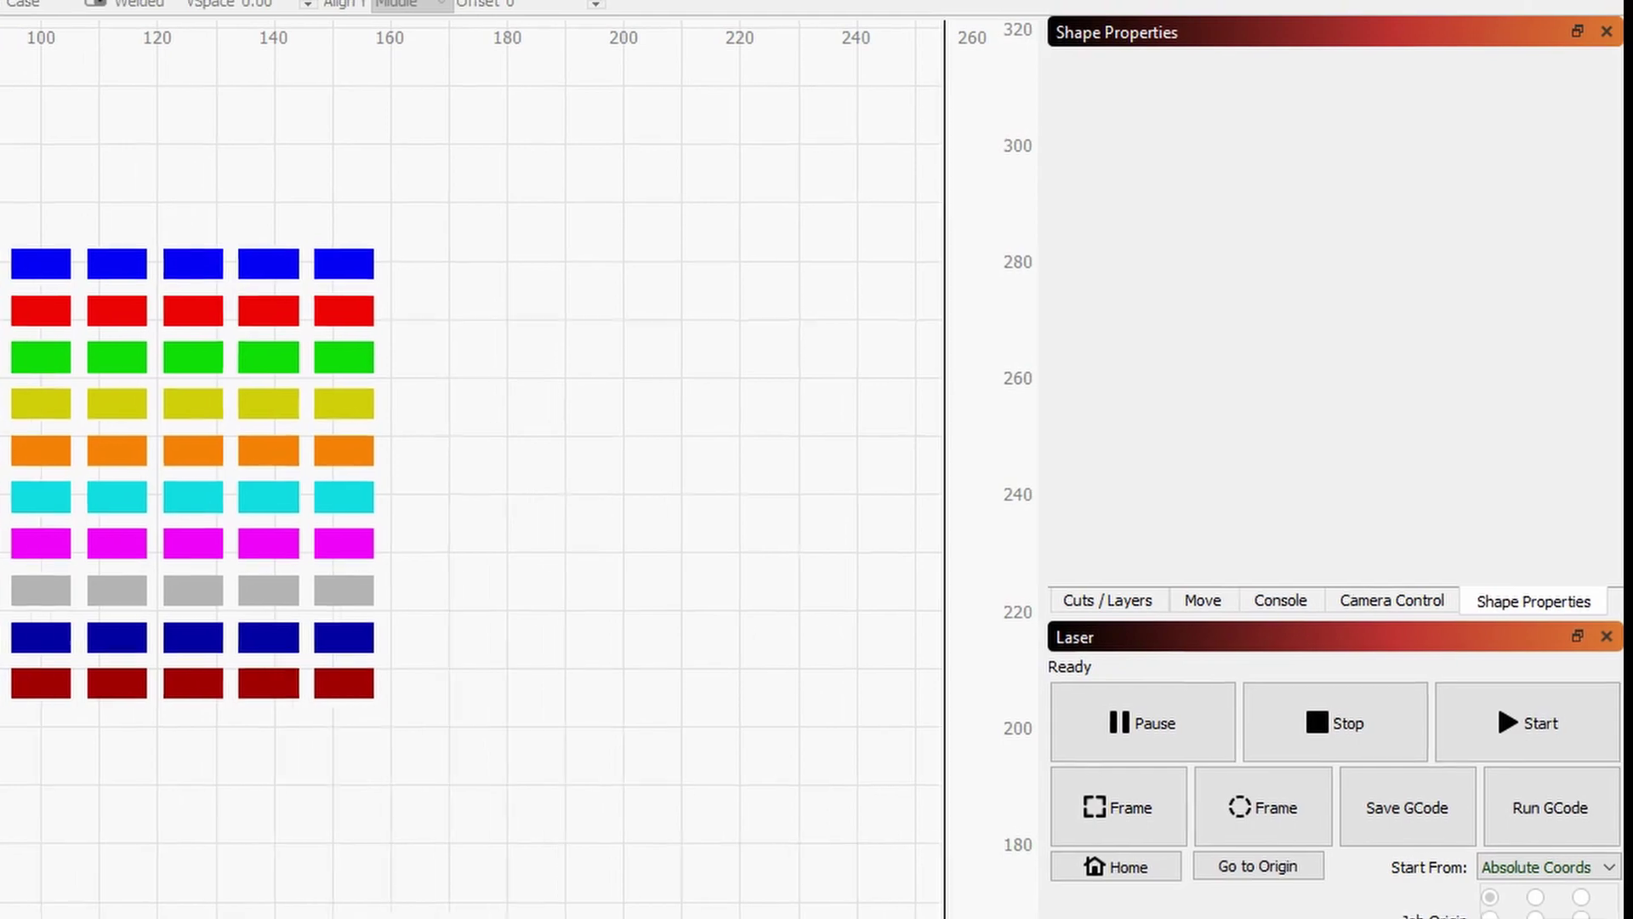
Step: Set the power scale of the second column of rectangles to 20 and check the last column's power scale
drag(85, 285, 203, 712)
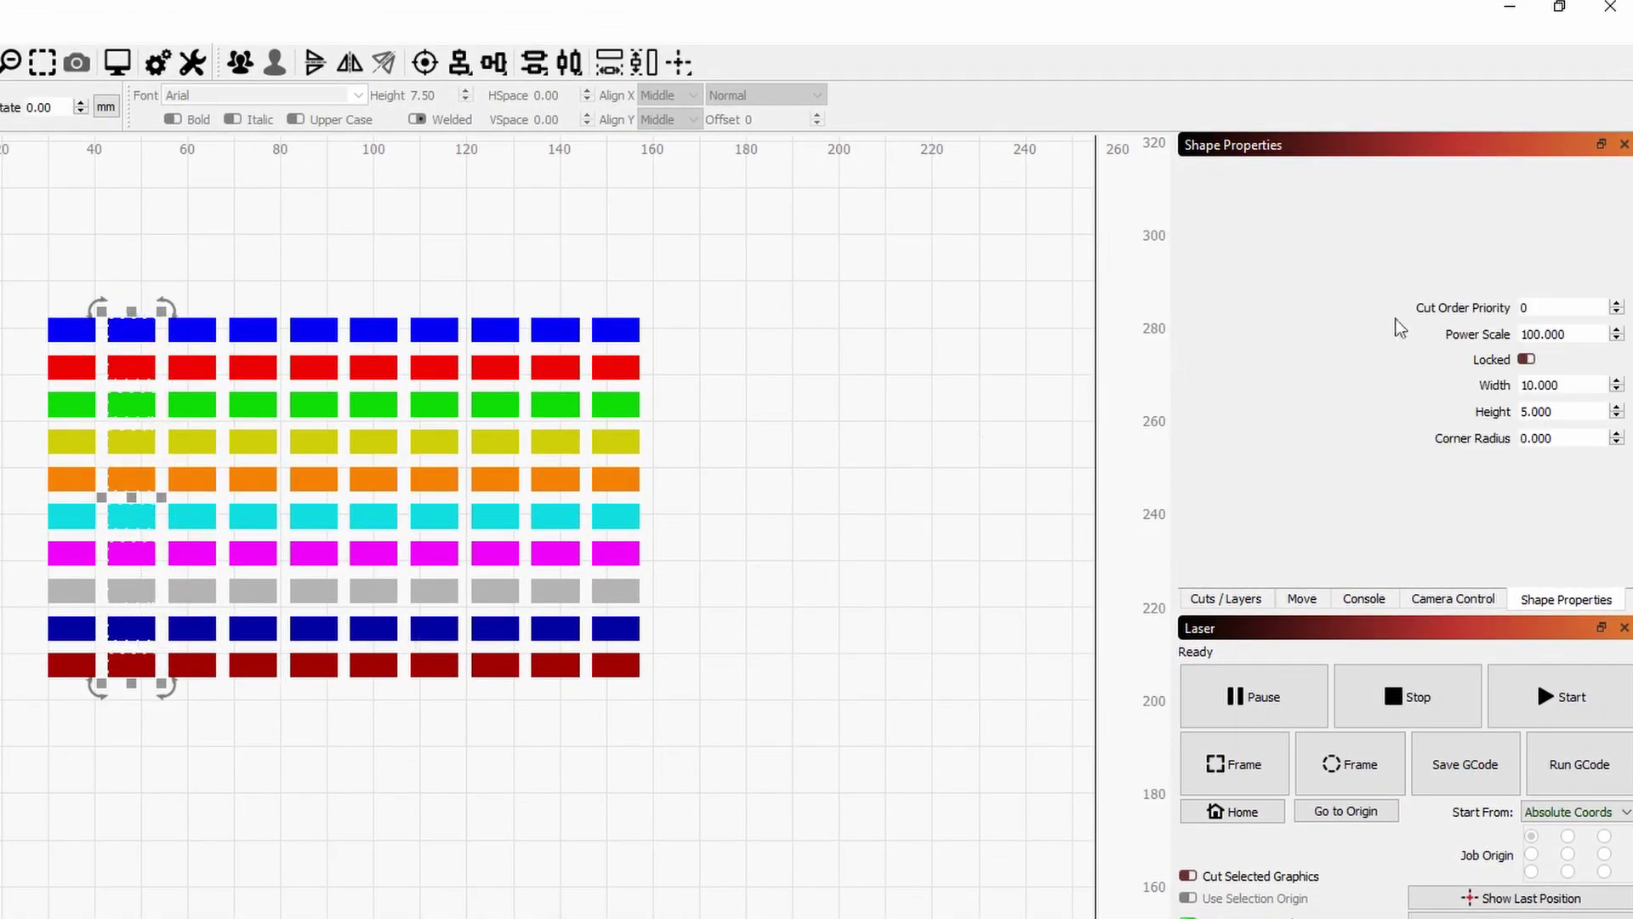
drag(1588, 339, 1525, 330)
text(20)
click(917, 512)
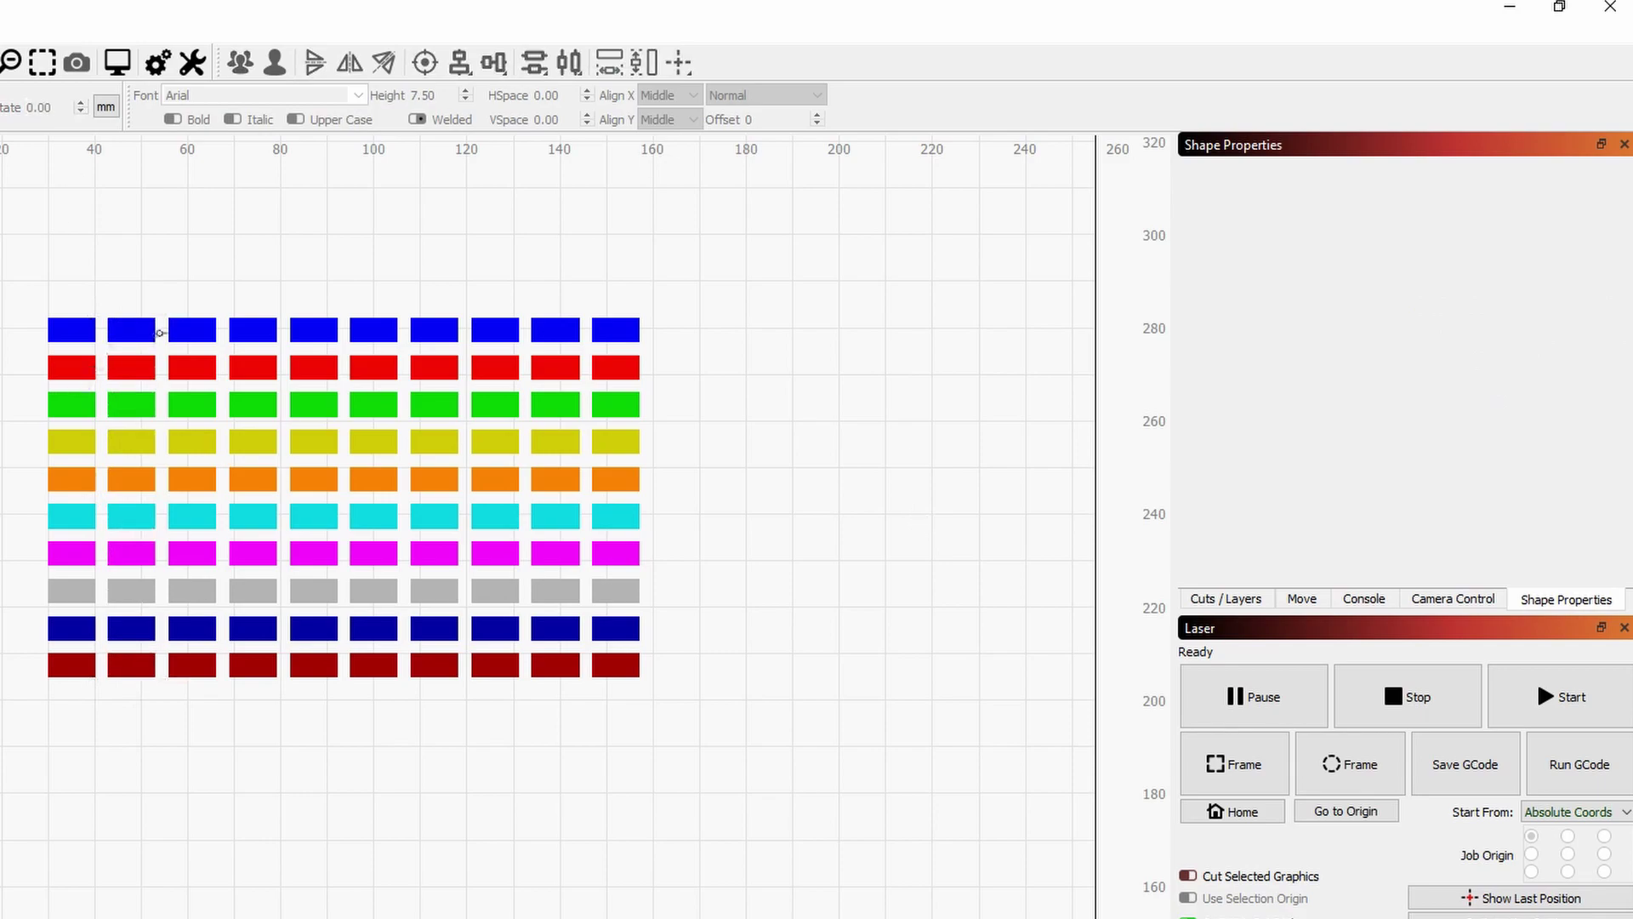
drag(721, 725, 608, 655)
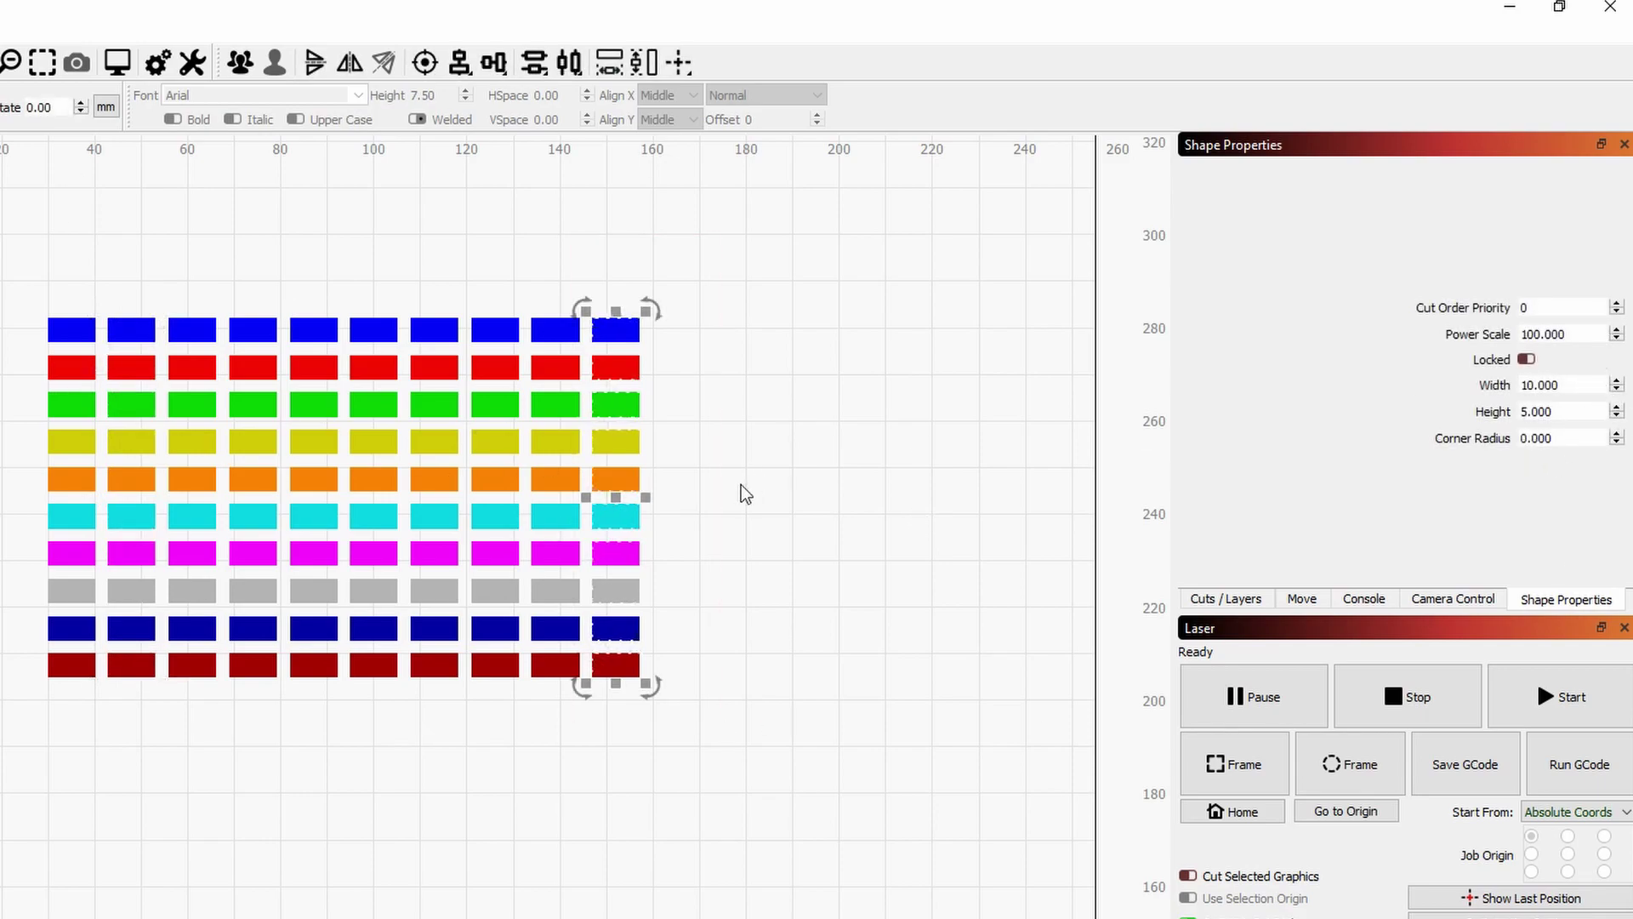
click(782, 525)
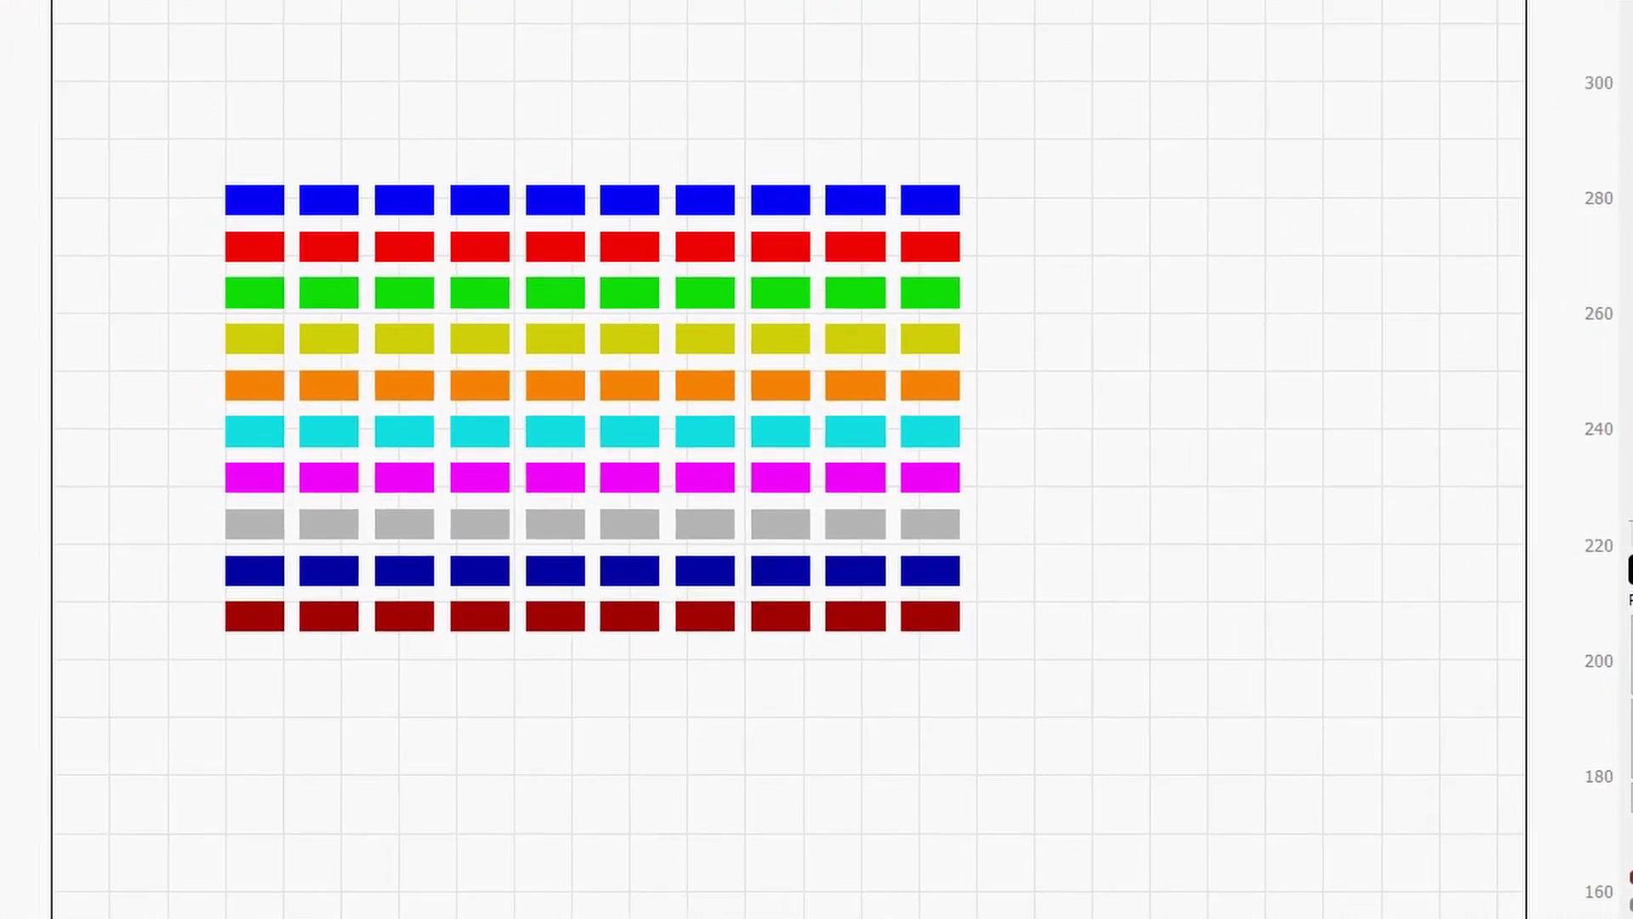
Step: Preview the job shaded according to power, play back the burn from its start, and close the preview
key(alt+p)
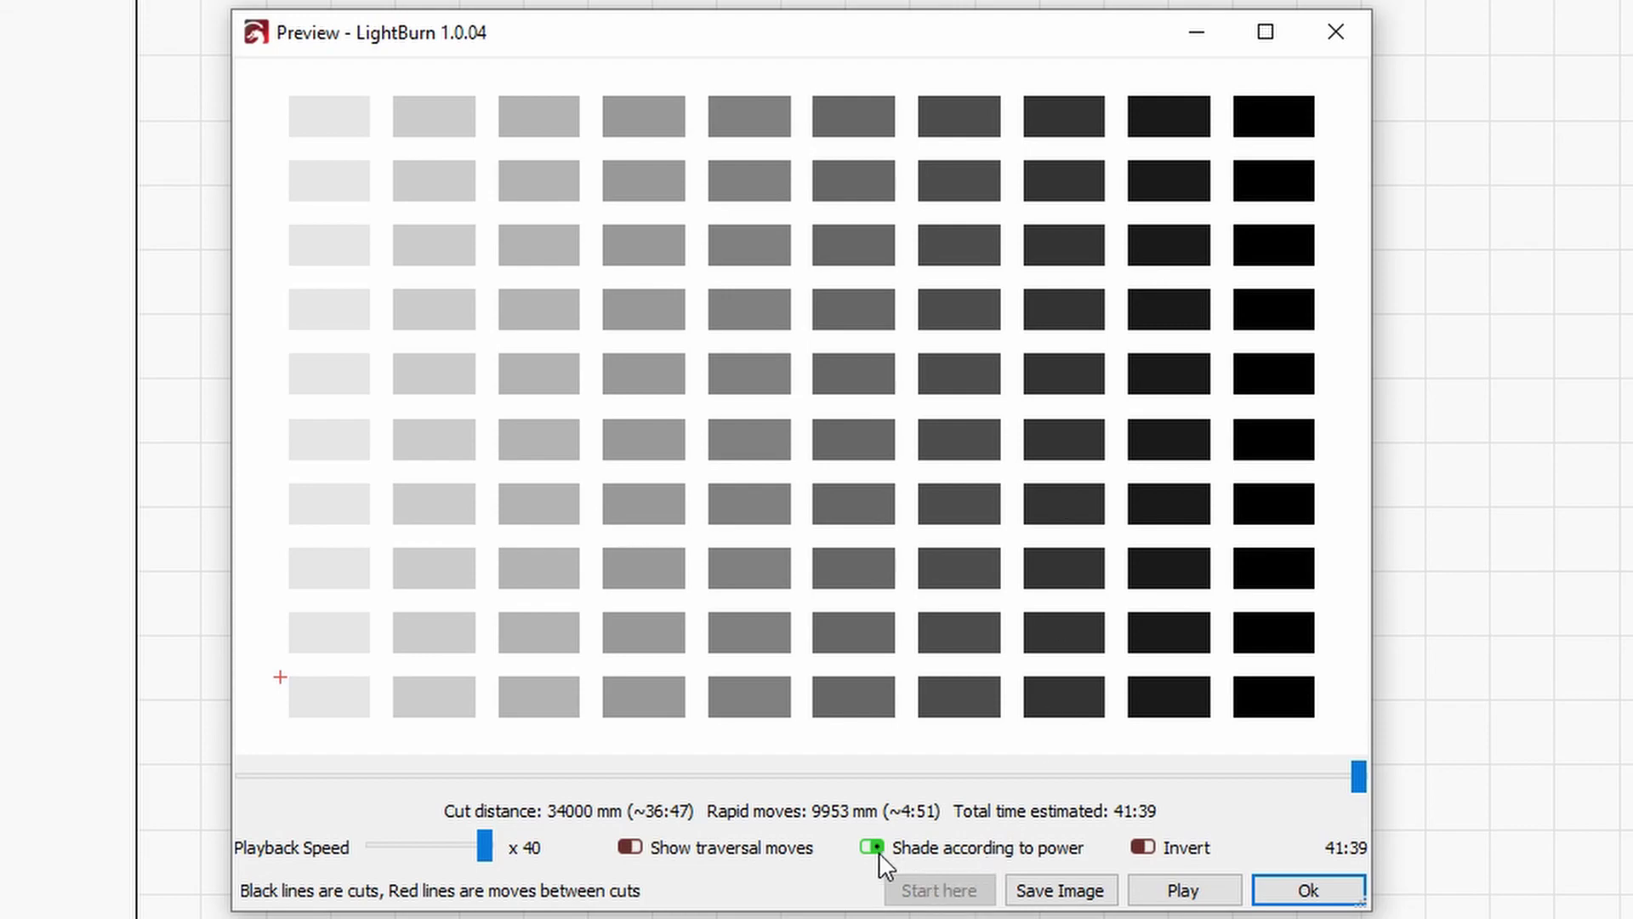
click(871, 848)
click(871, 847)
mouse_move(1354, 778)
mouse_down()
mouse_move(482, 770)
mouse_move(232, 798)
mouse_up()
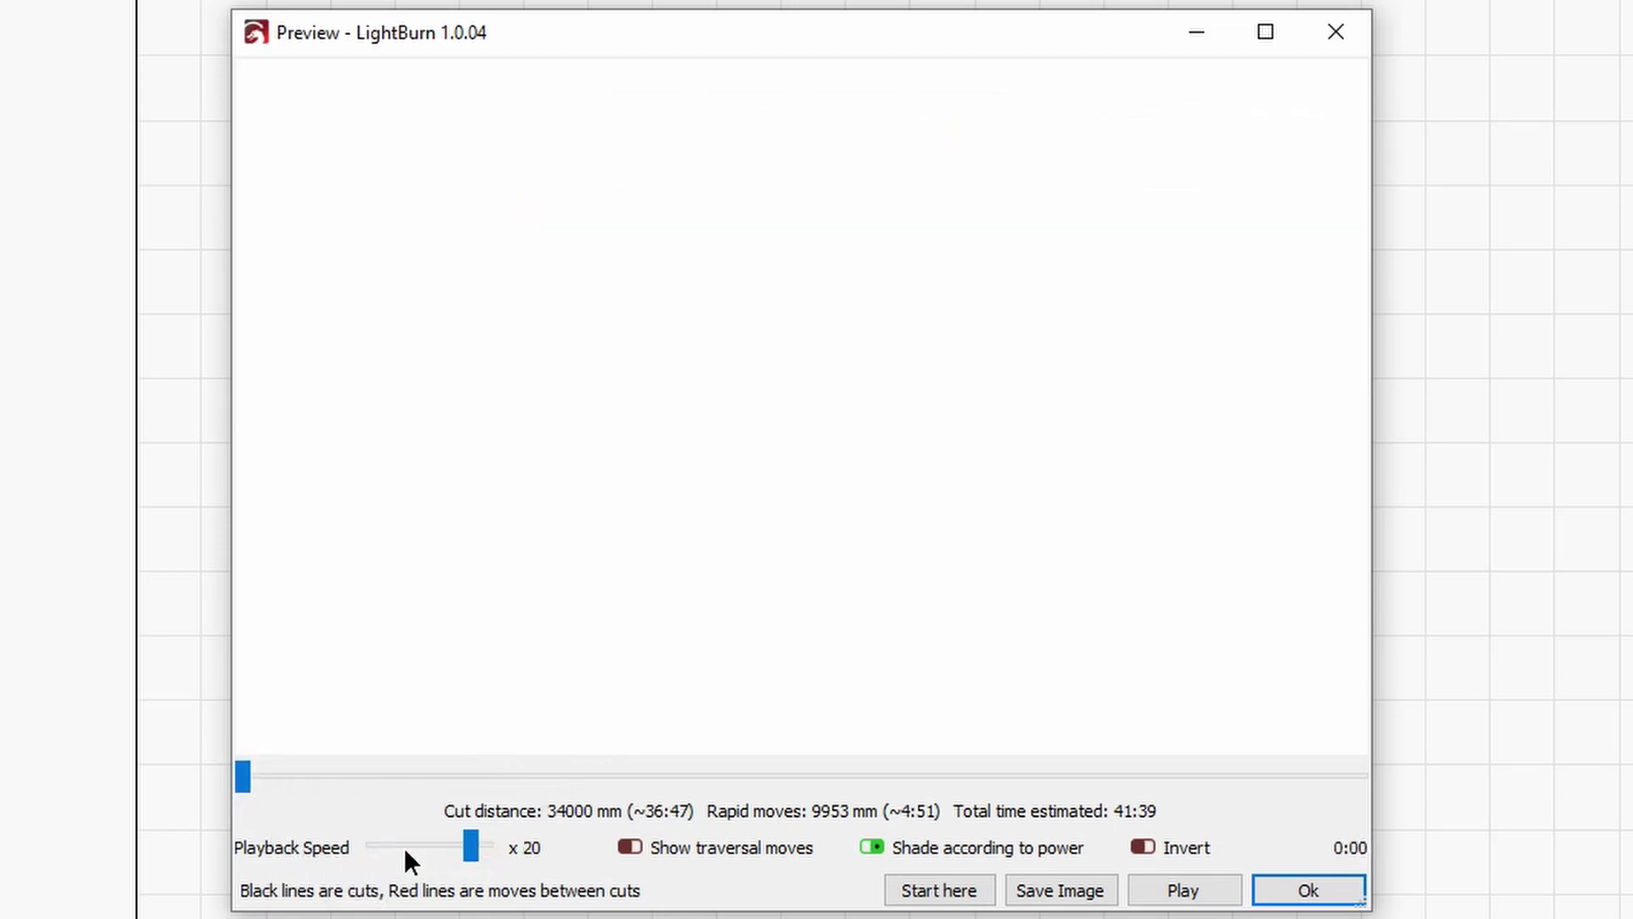
click(1174, 893)
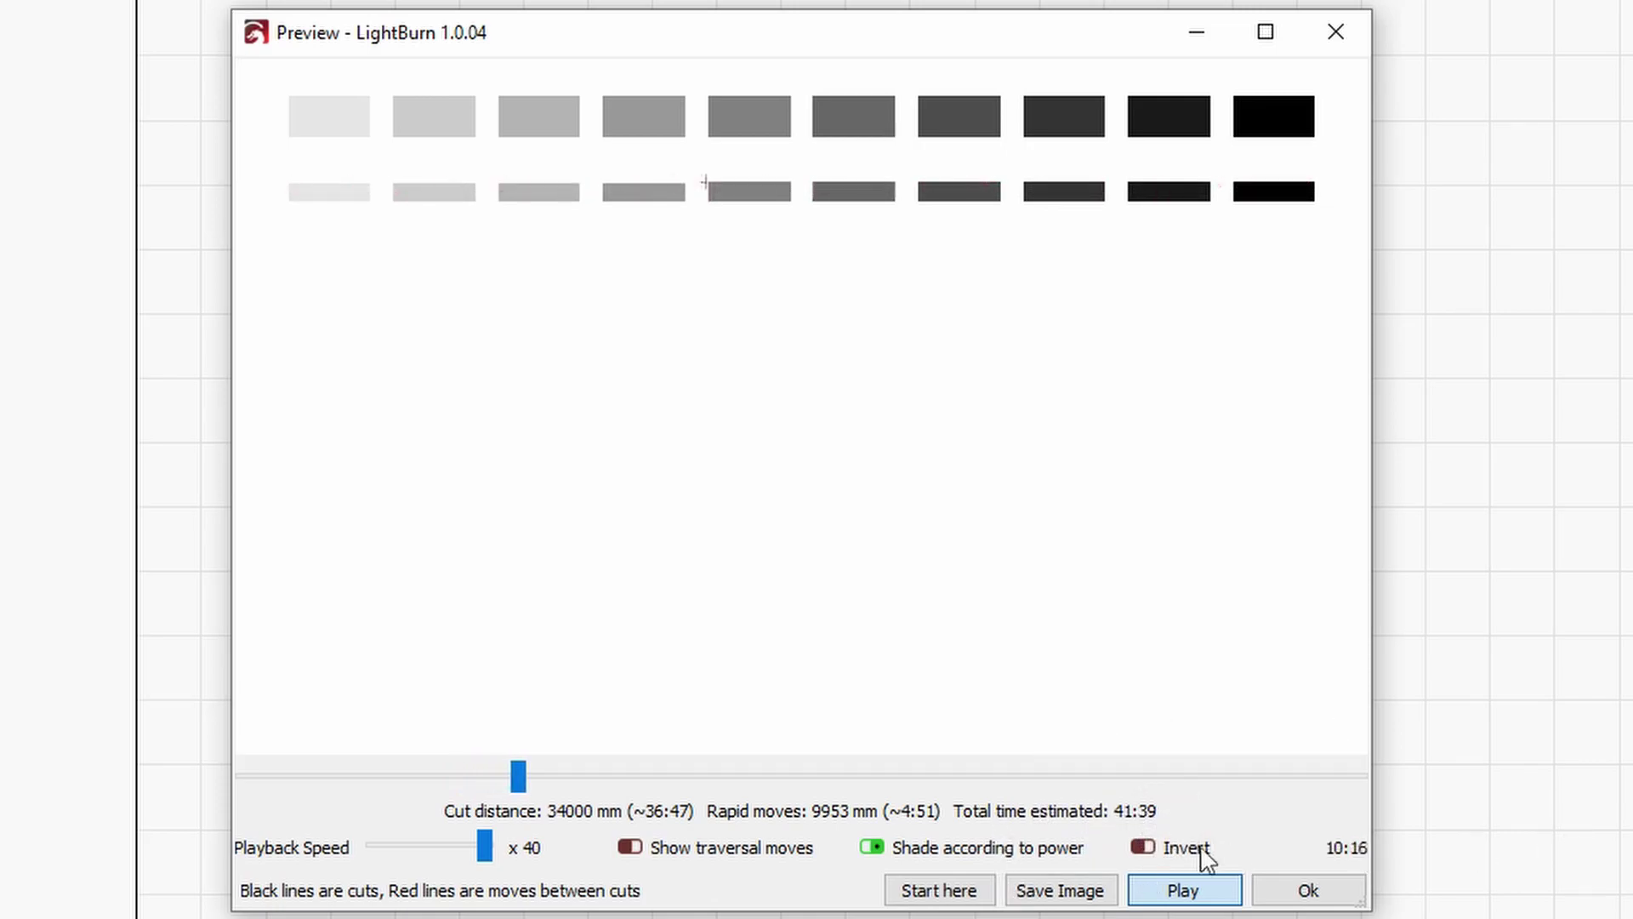
click(1303, 893)
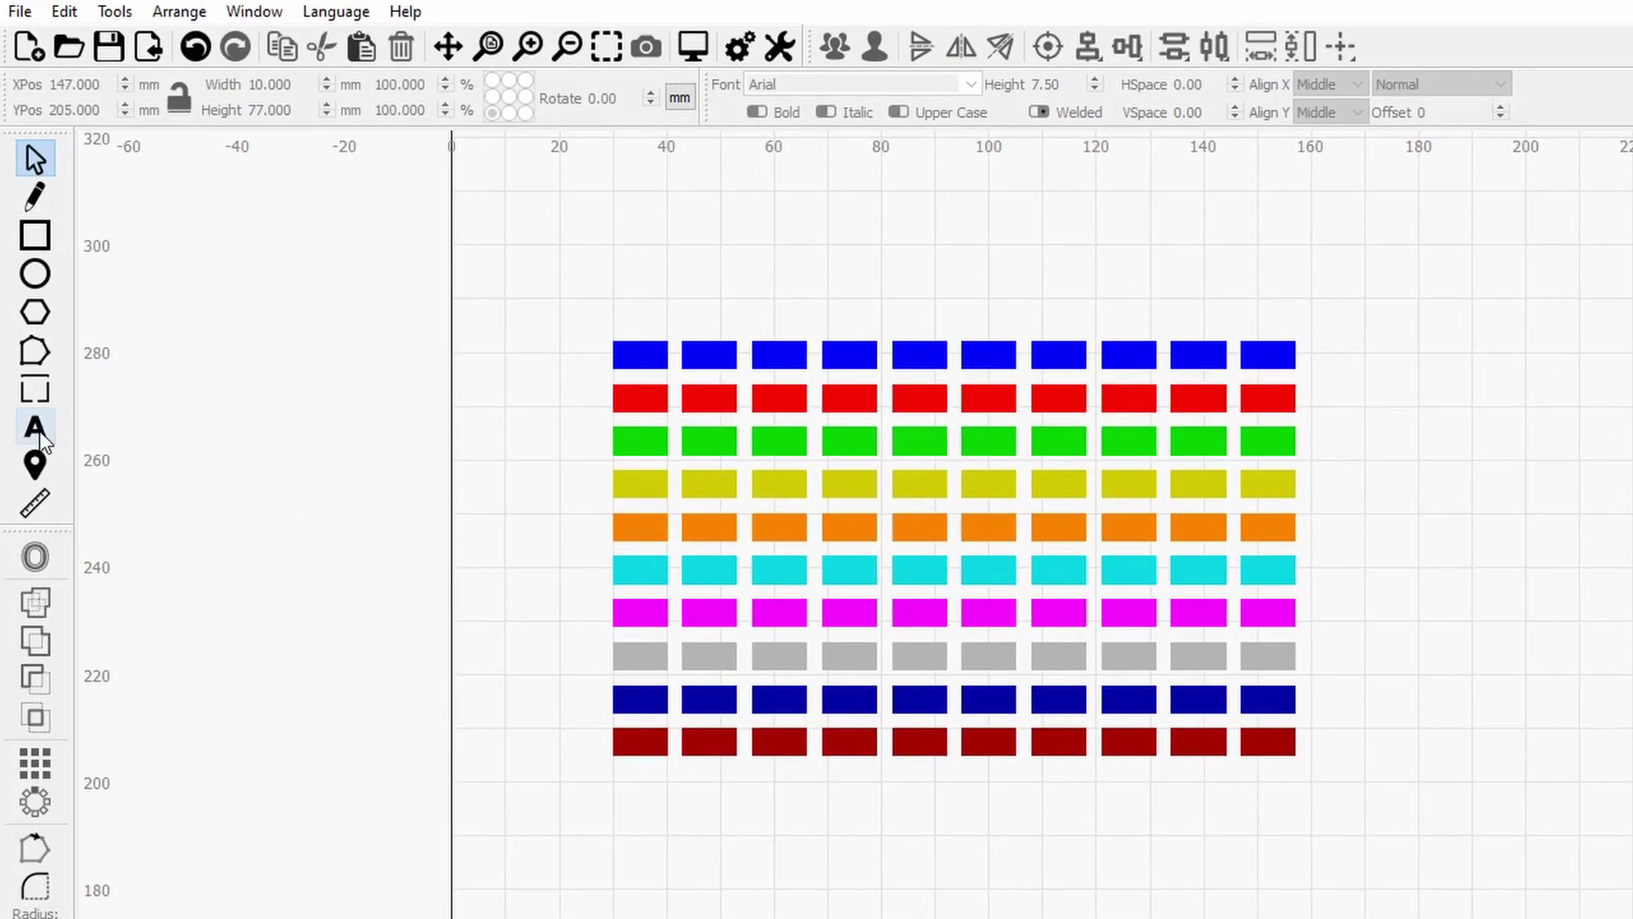
Step: Add the text label "10" in Arial above the first column of rectangles
click(38, 429)
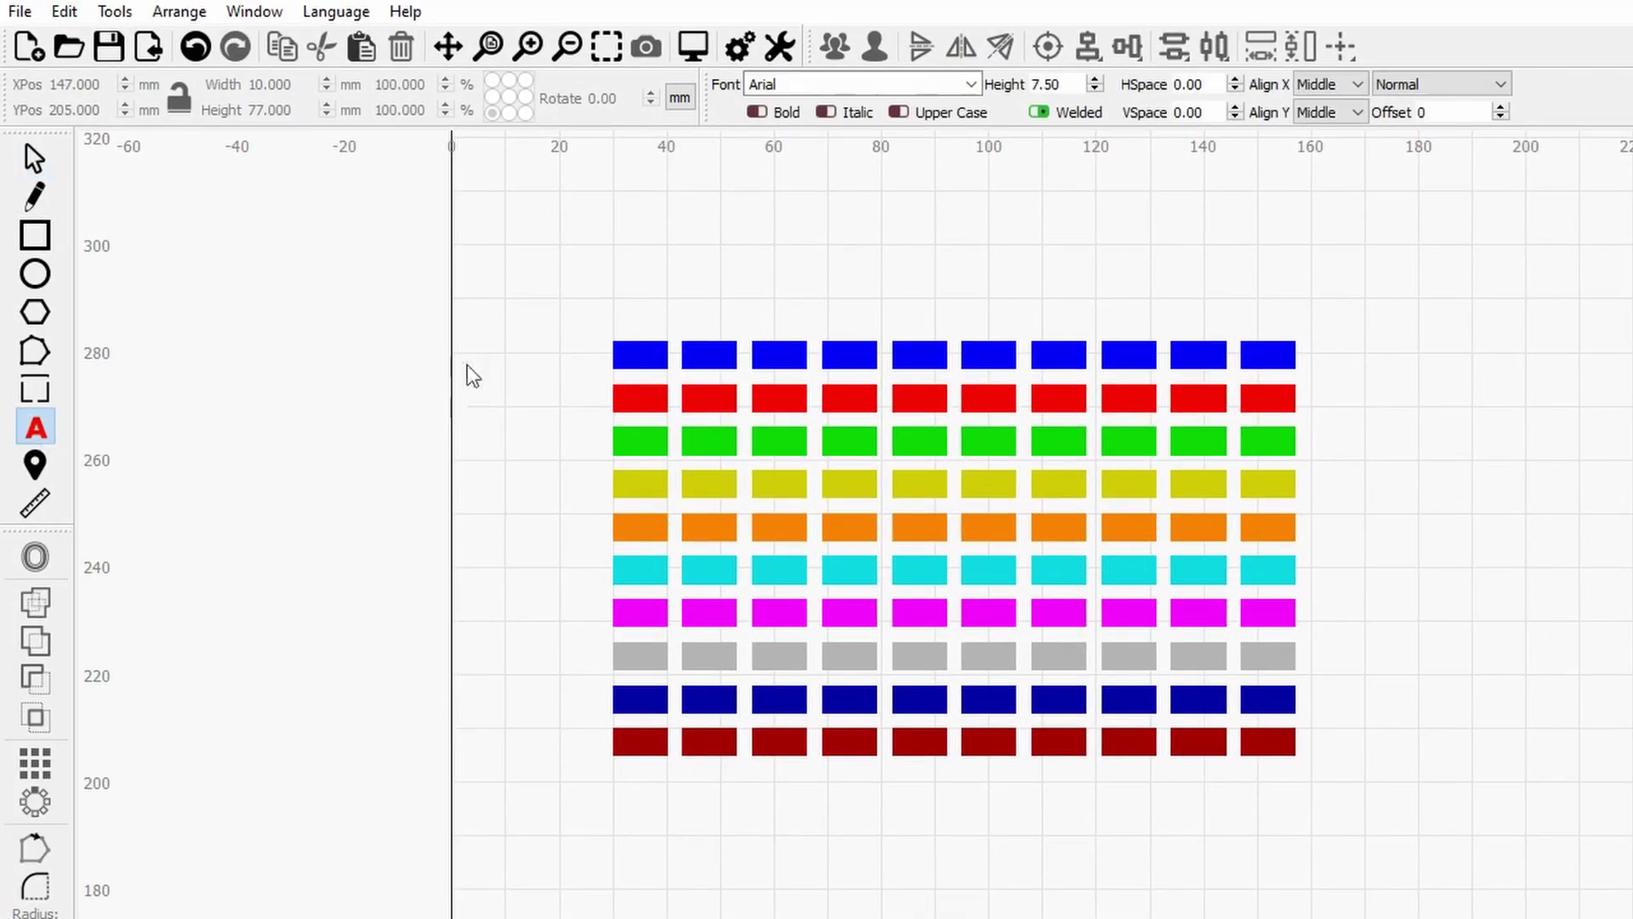
click(627, 291)
text(10)
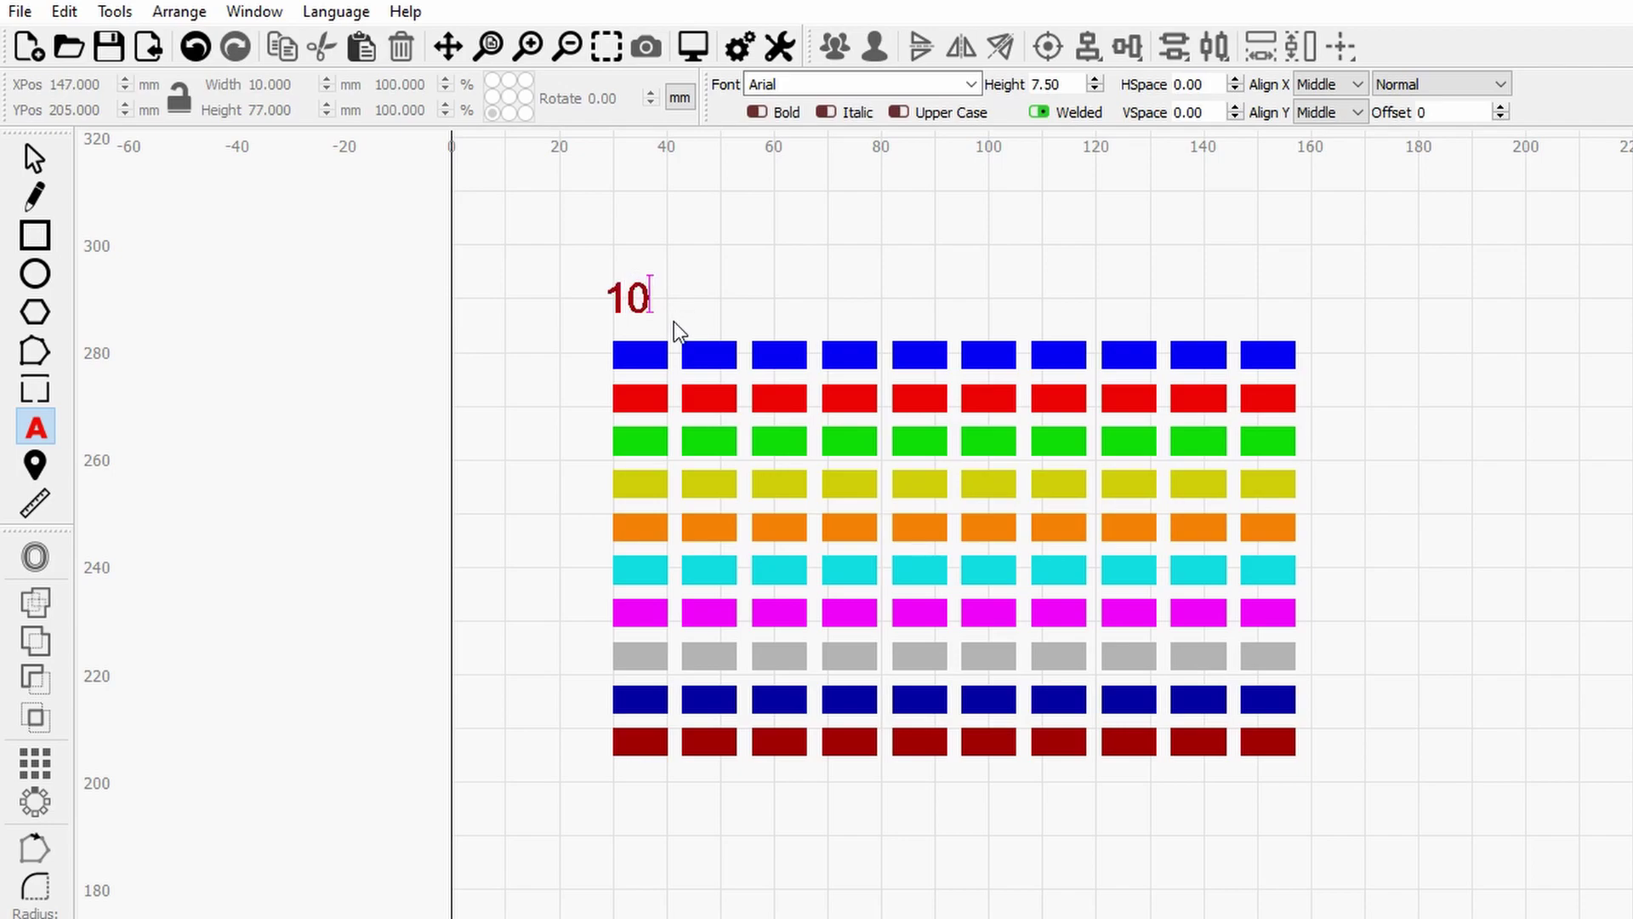
click(748, 314)
click(34, 158)
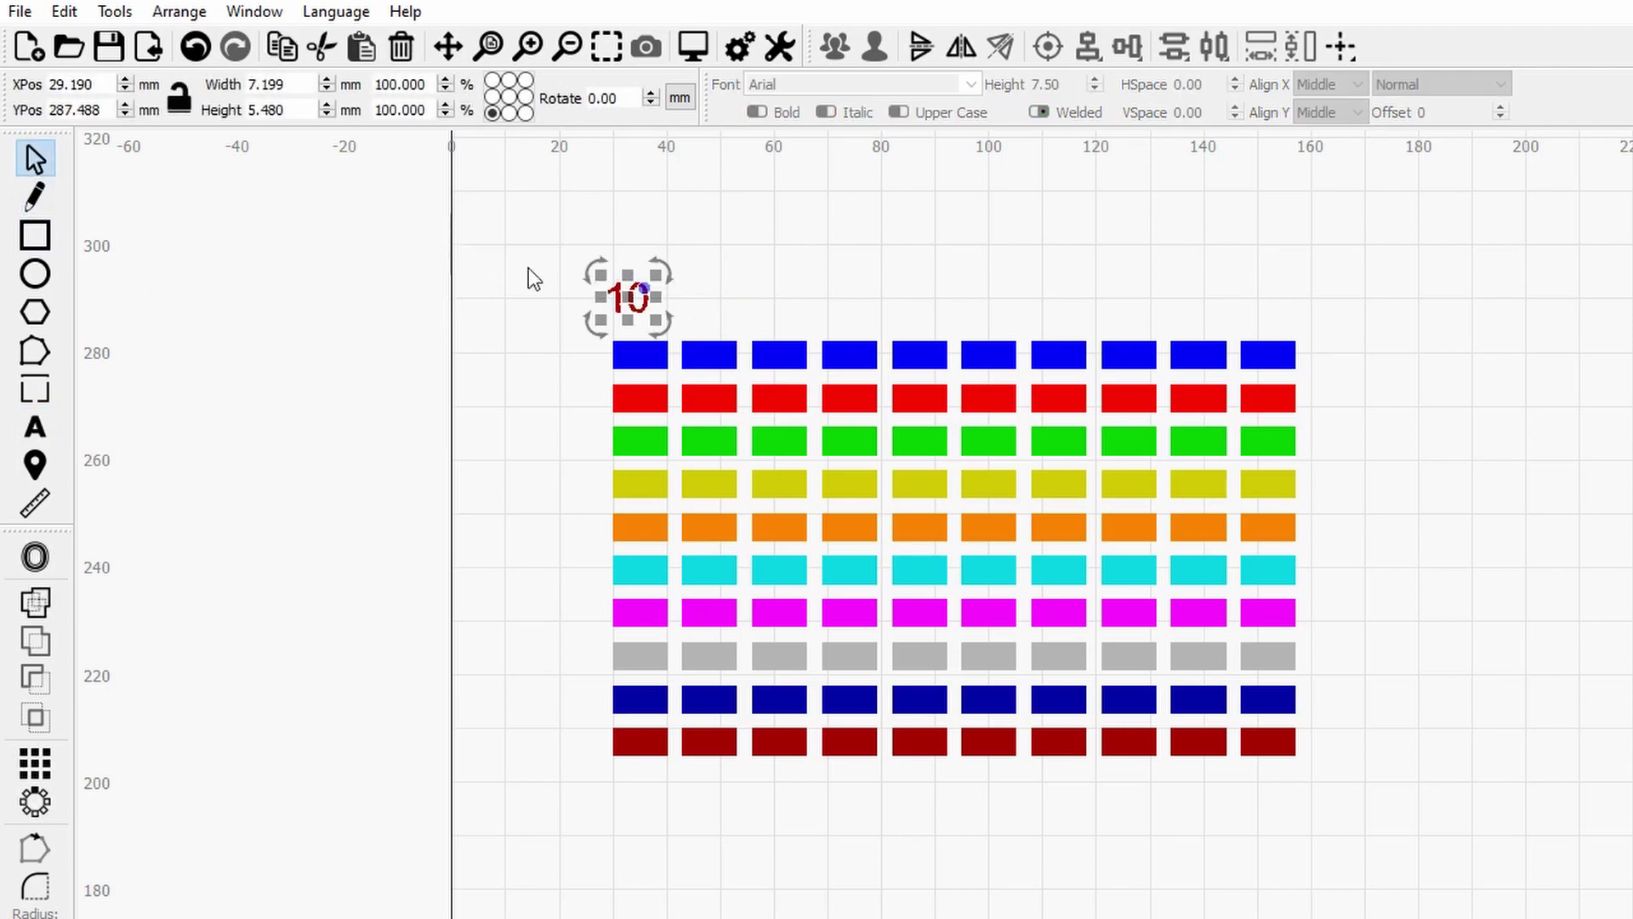
Step: Set the text height of the "10" label to 5 mm
double_click(638, 297)
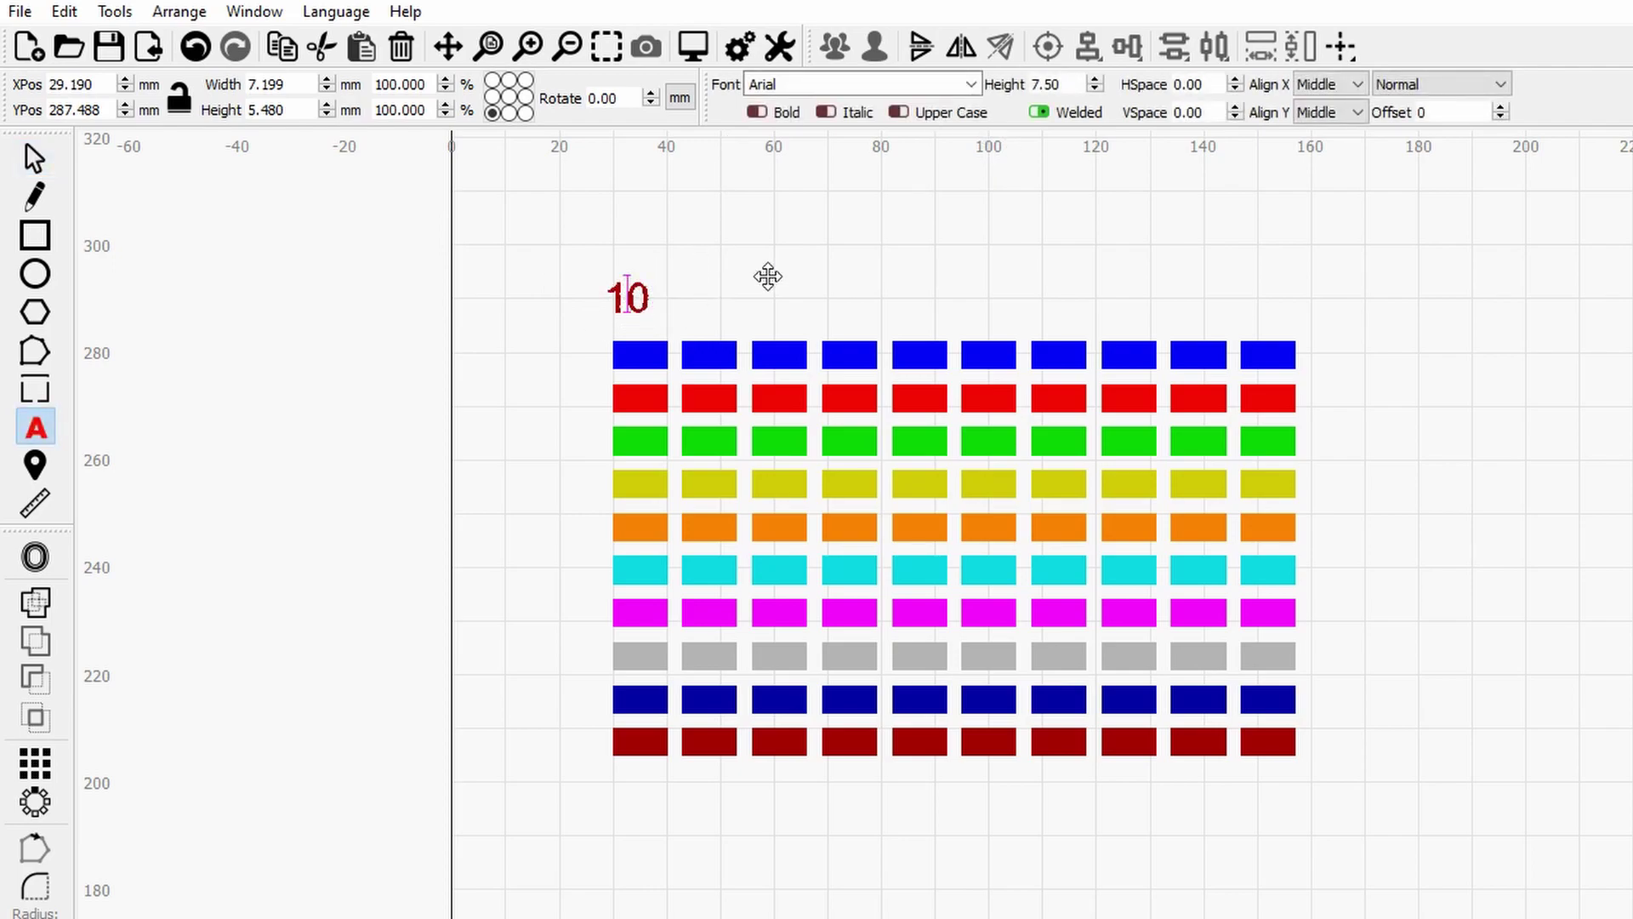
click(1059, 84)
text(5)
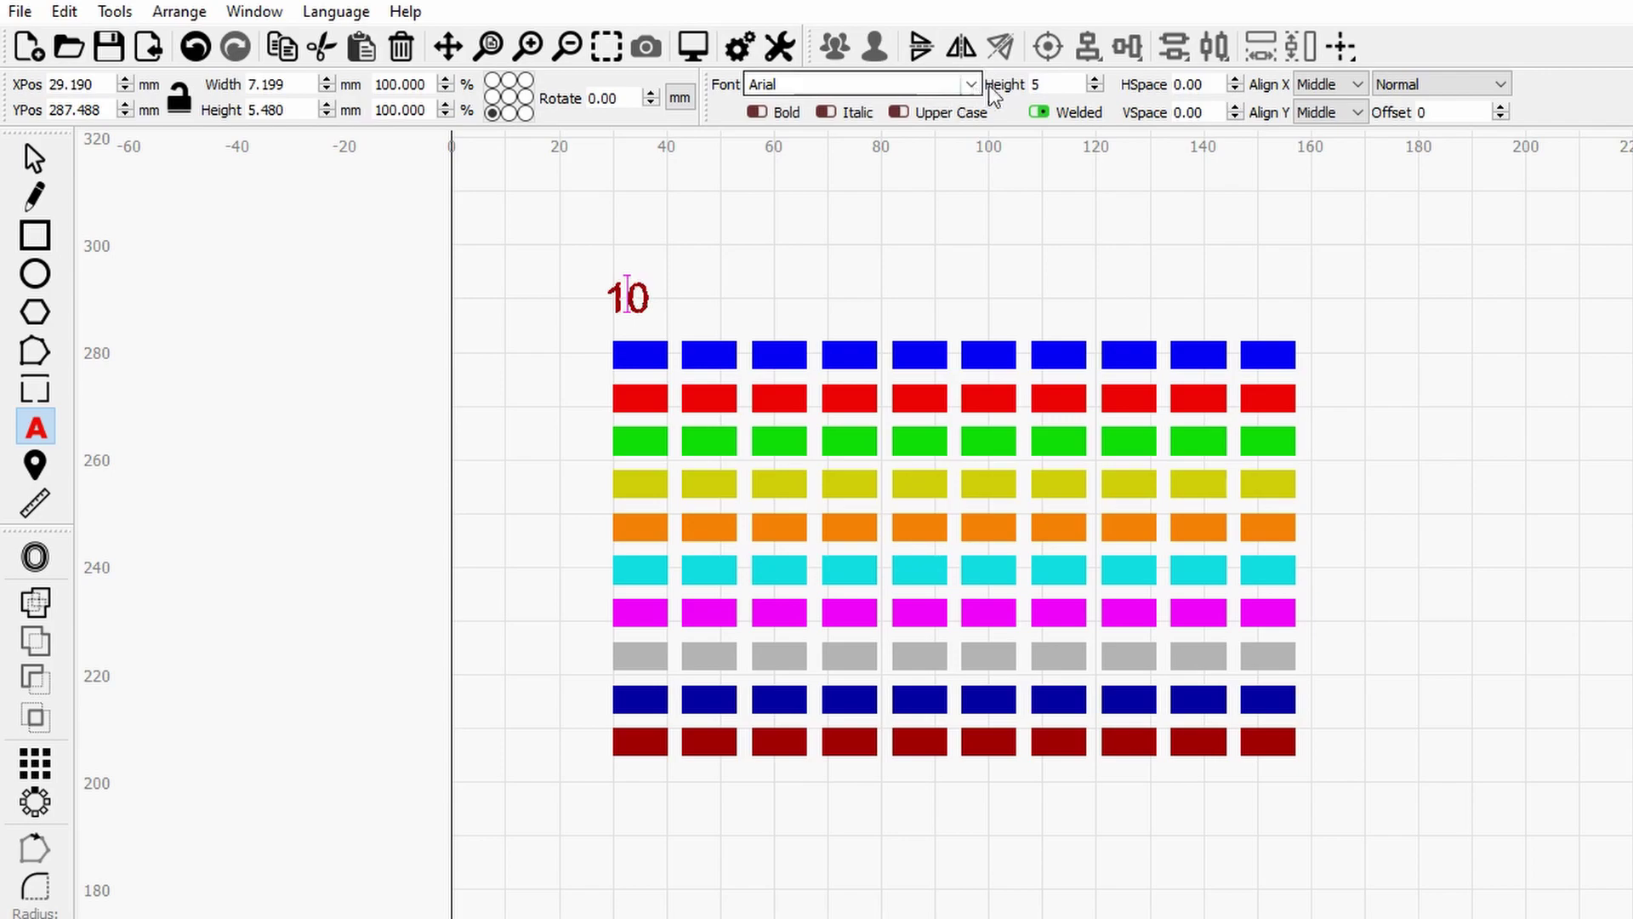
key(Return)
double_click(630, 292)
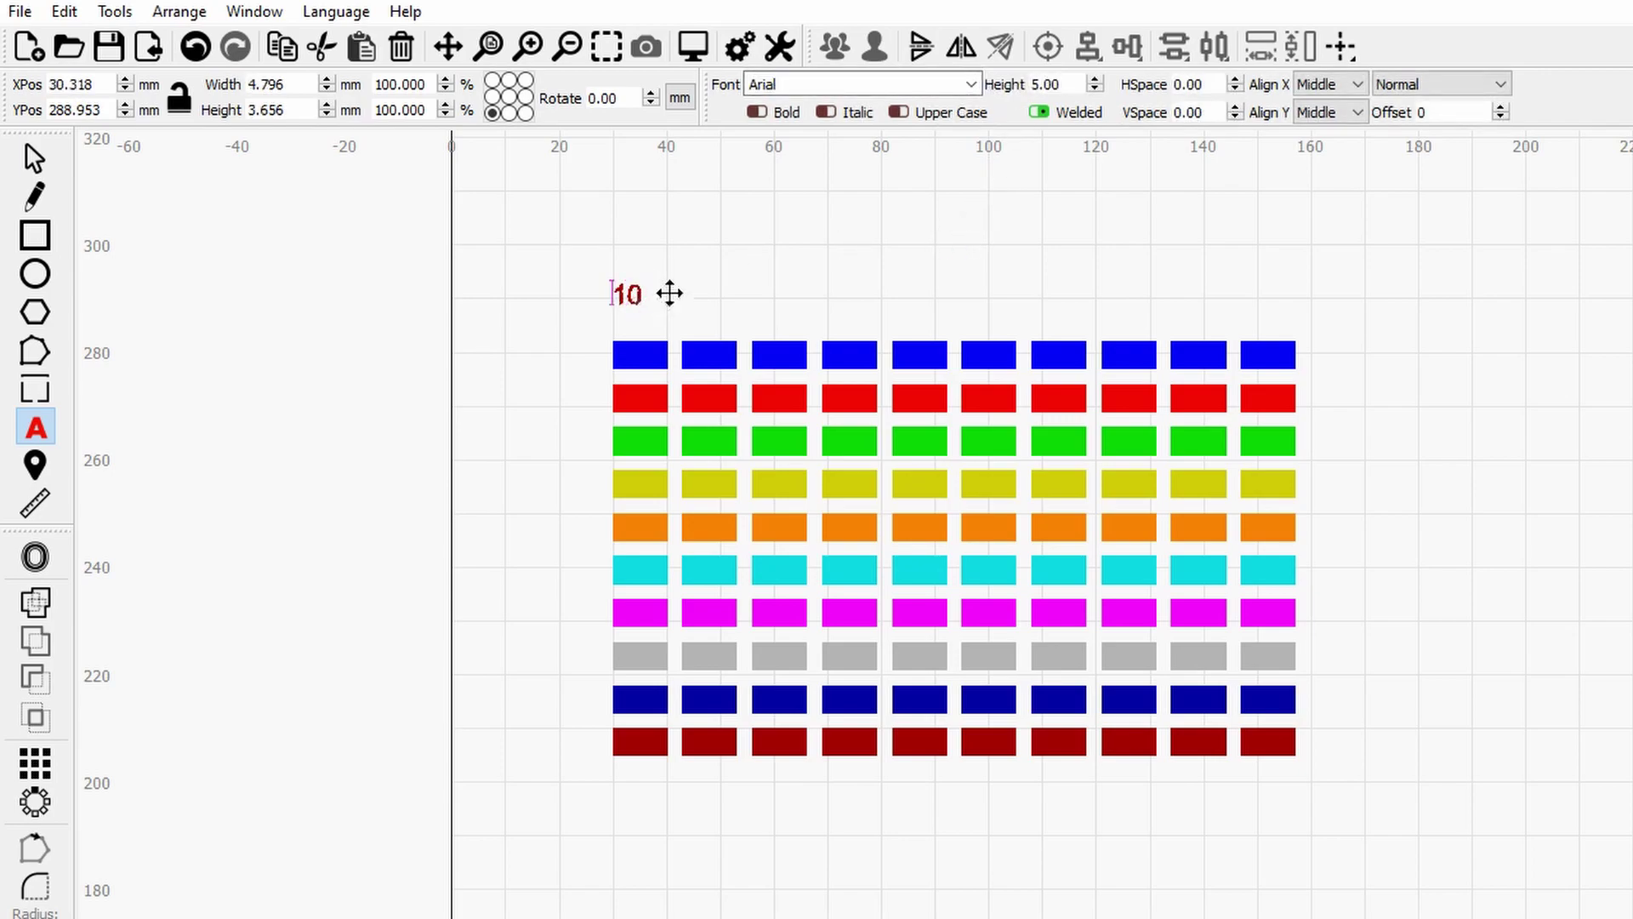
click(34, 157)
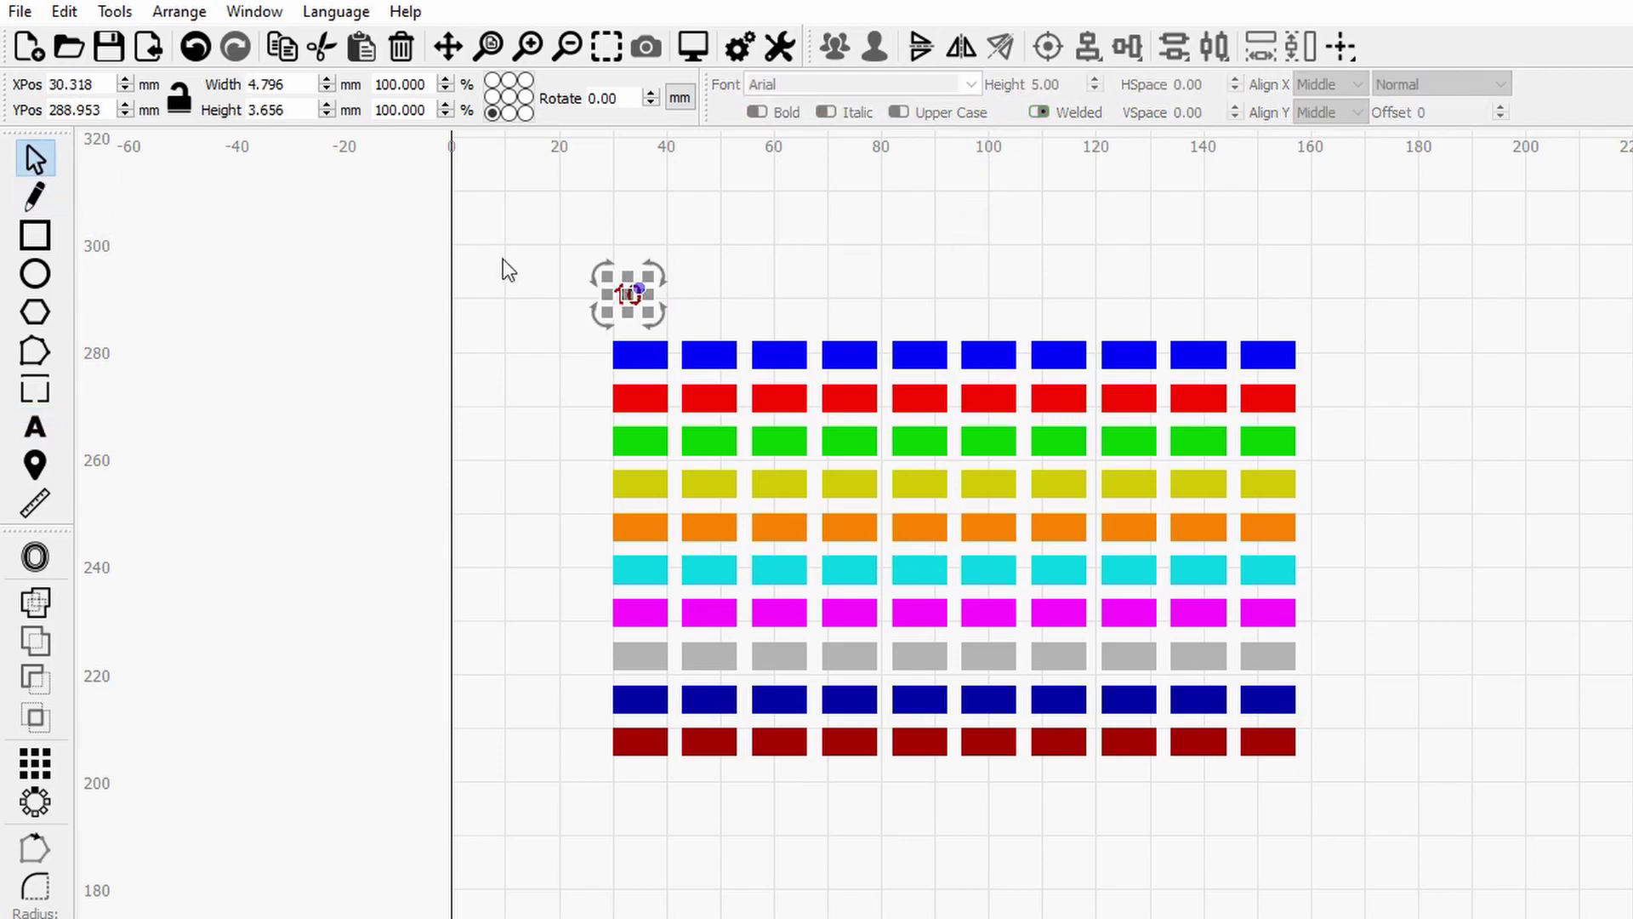
Step: Move the "10" label just above the first blue rectangle, to about X 32.6 mm and Y 284.2 mm
drag(630, 302, 642, 327)
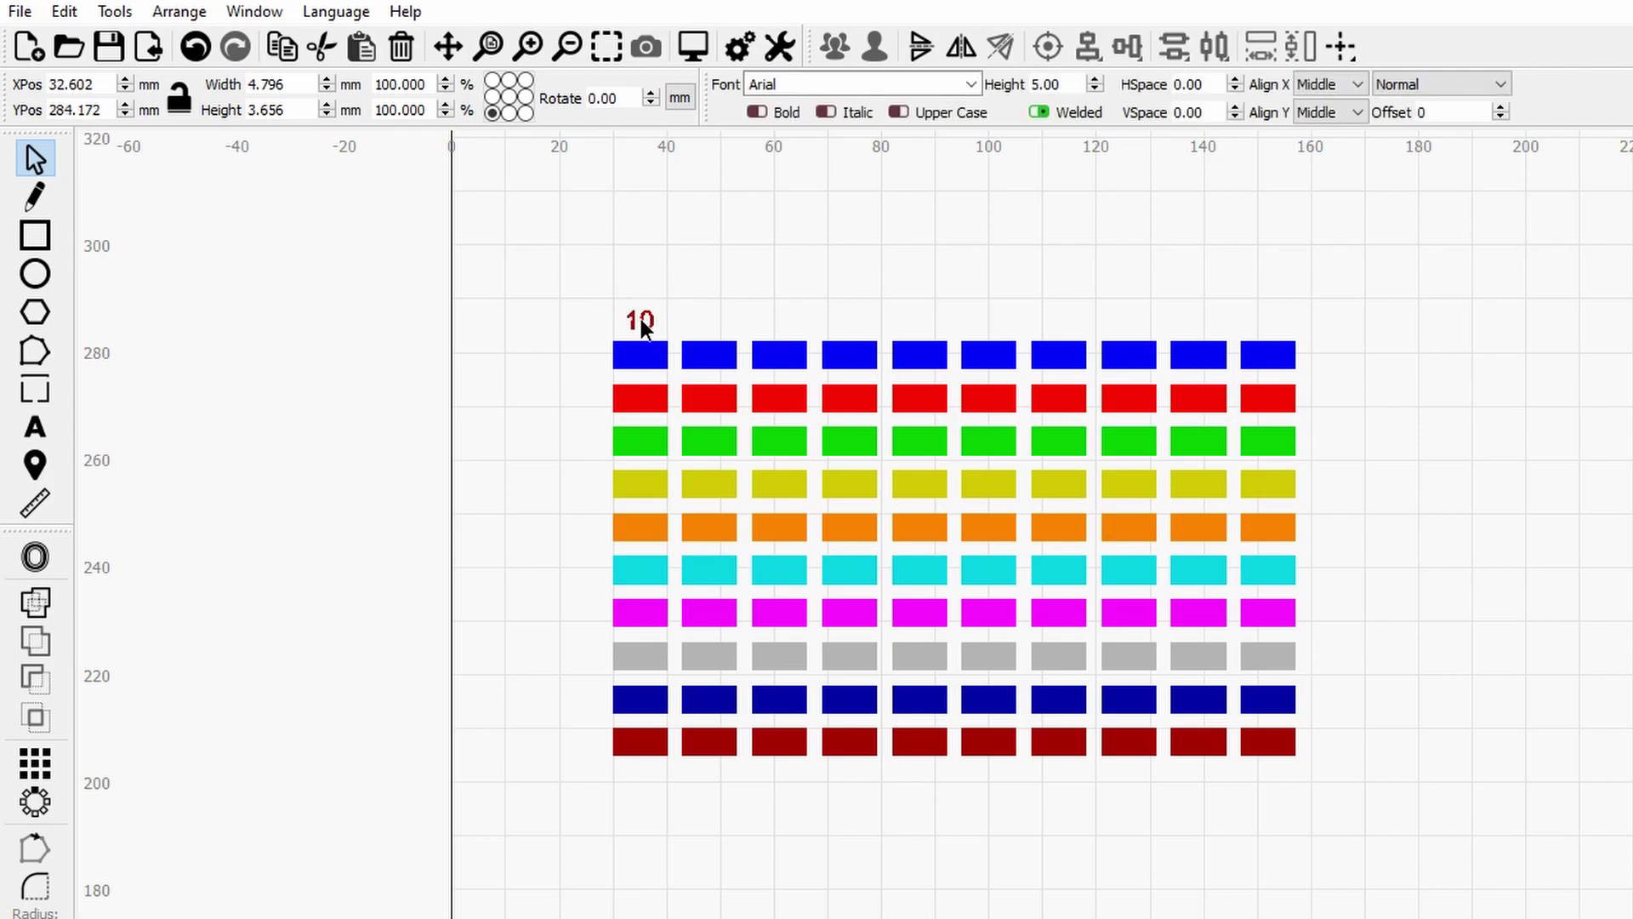
scroll(700, 334, up, 3)
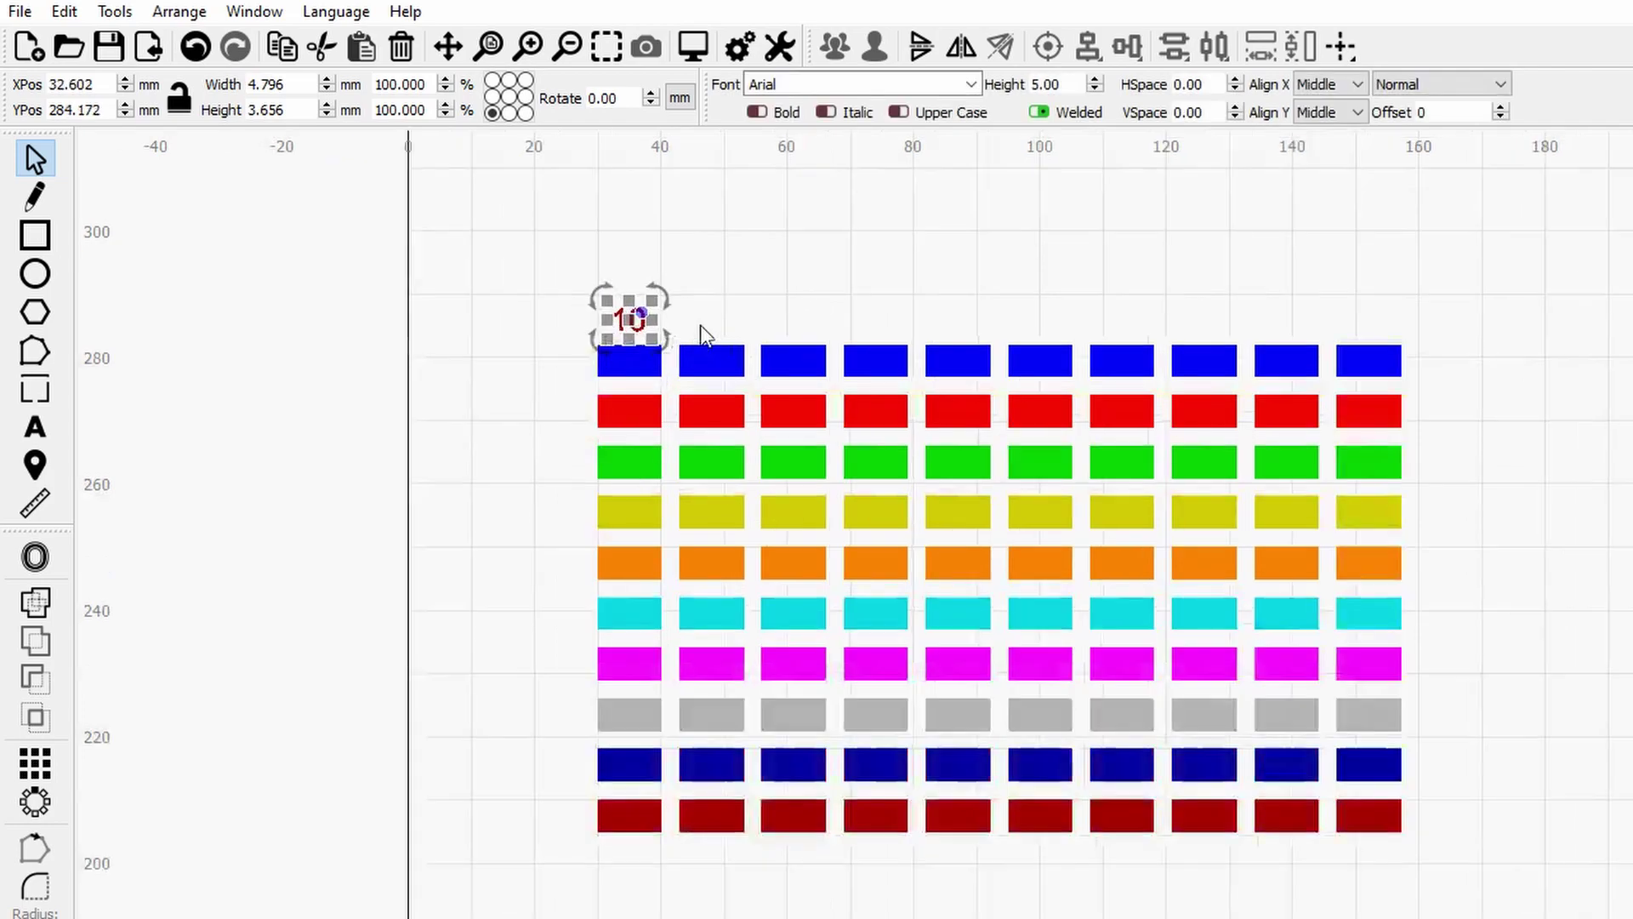
click(686, 324)
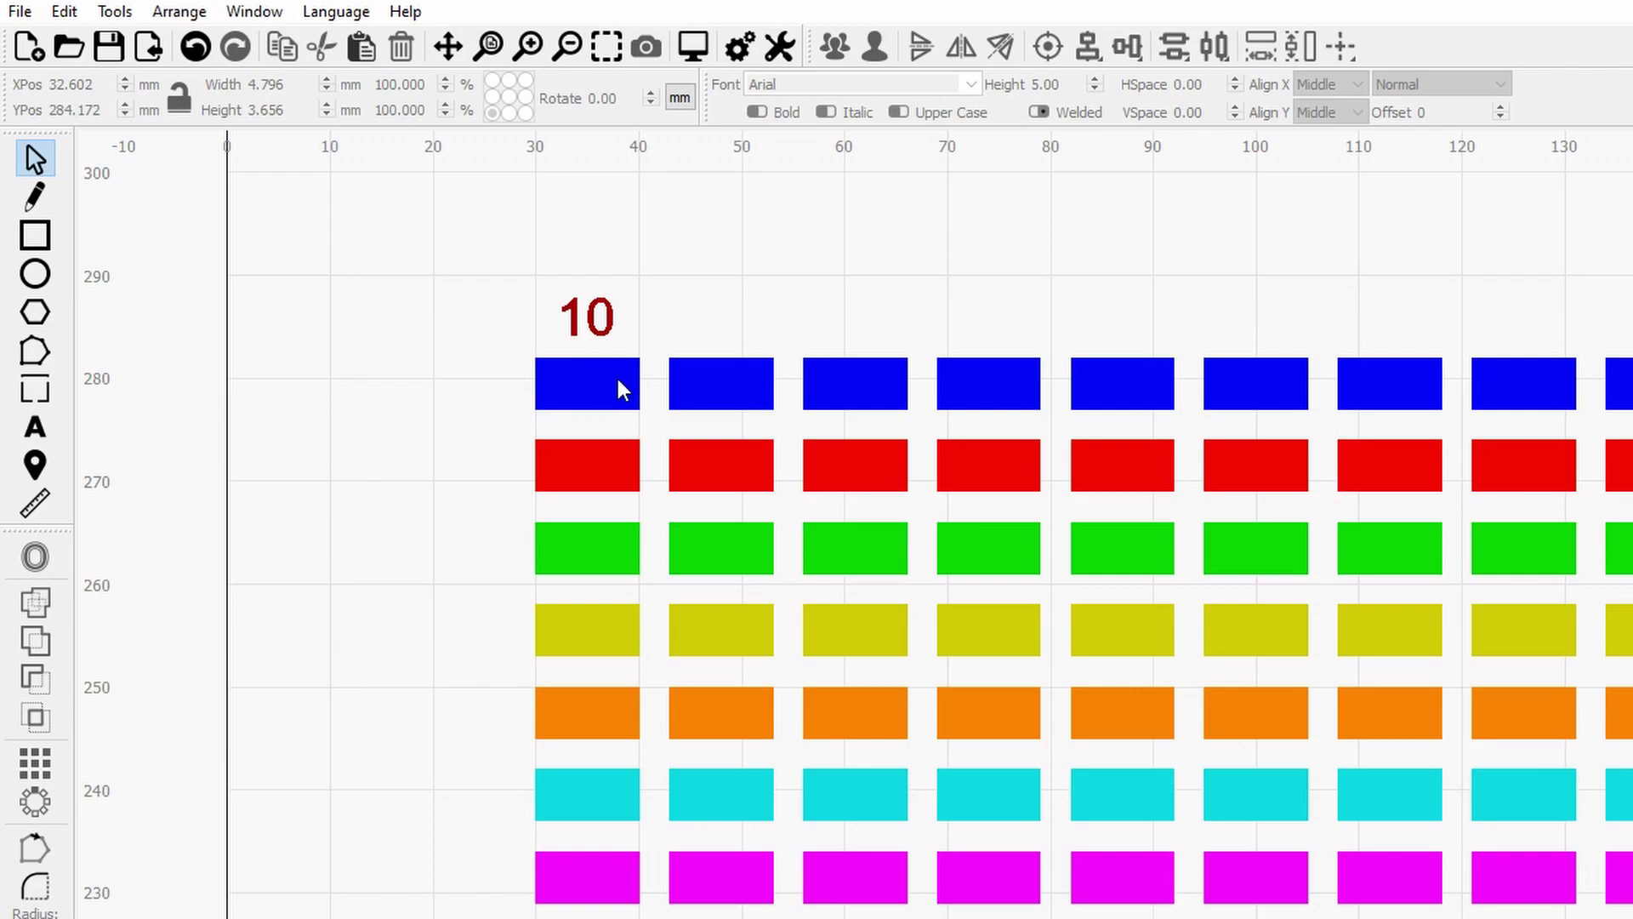
Step: Align the "10" label with the first blue rectangle using Align V-Center, leaving only the label selected
click(586, 318)
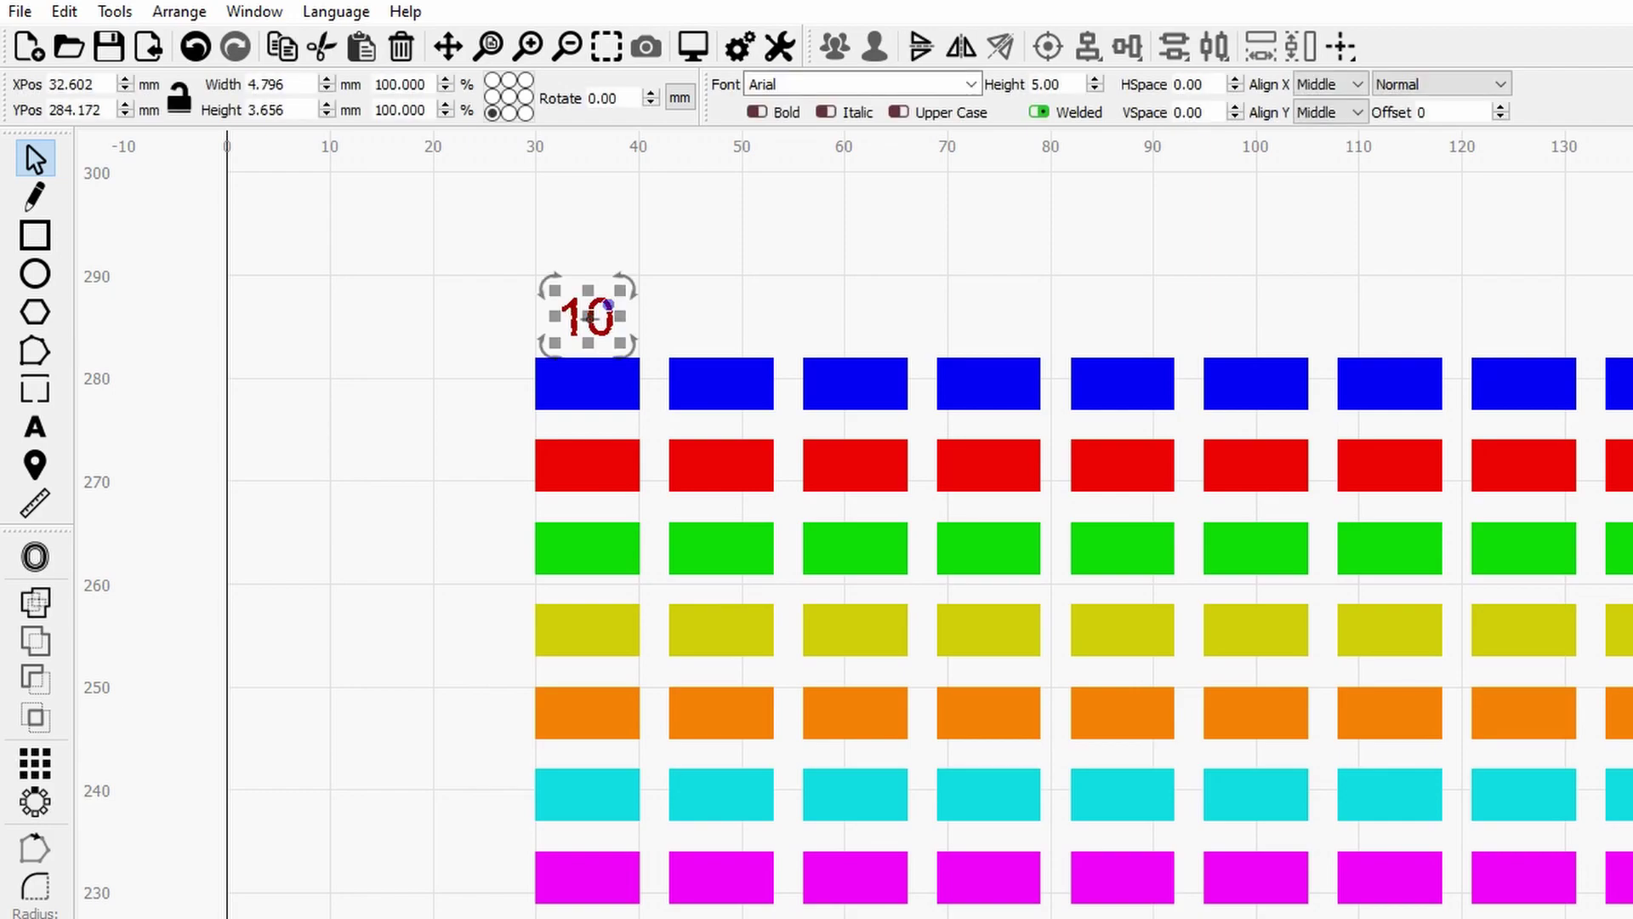
shift+click(592, 392)
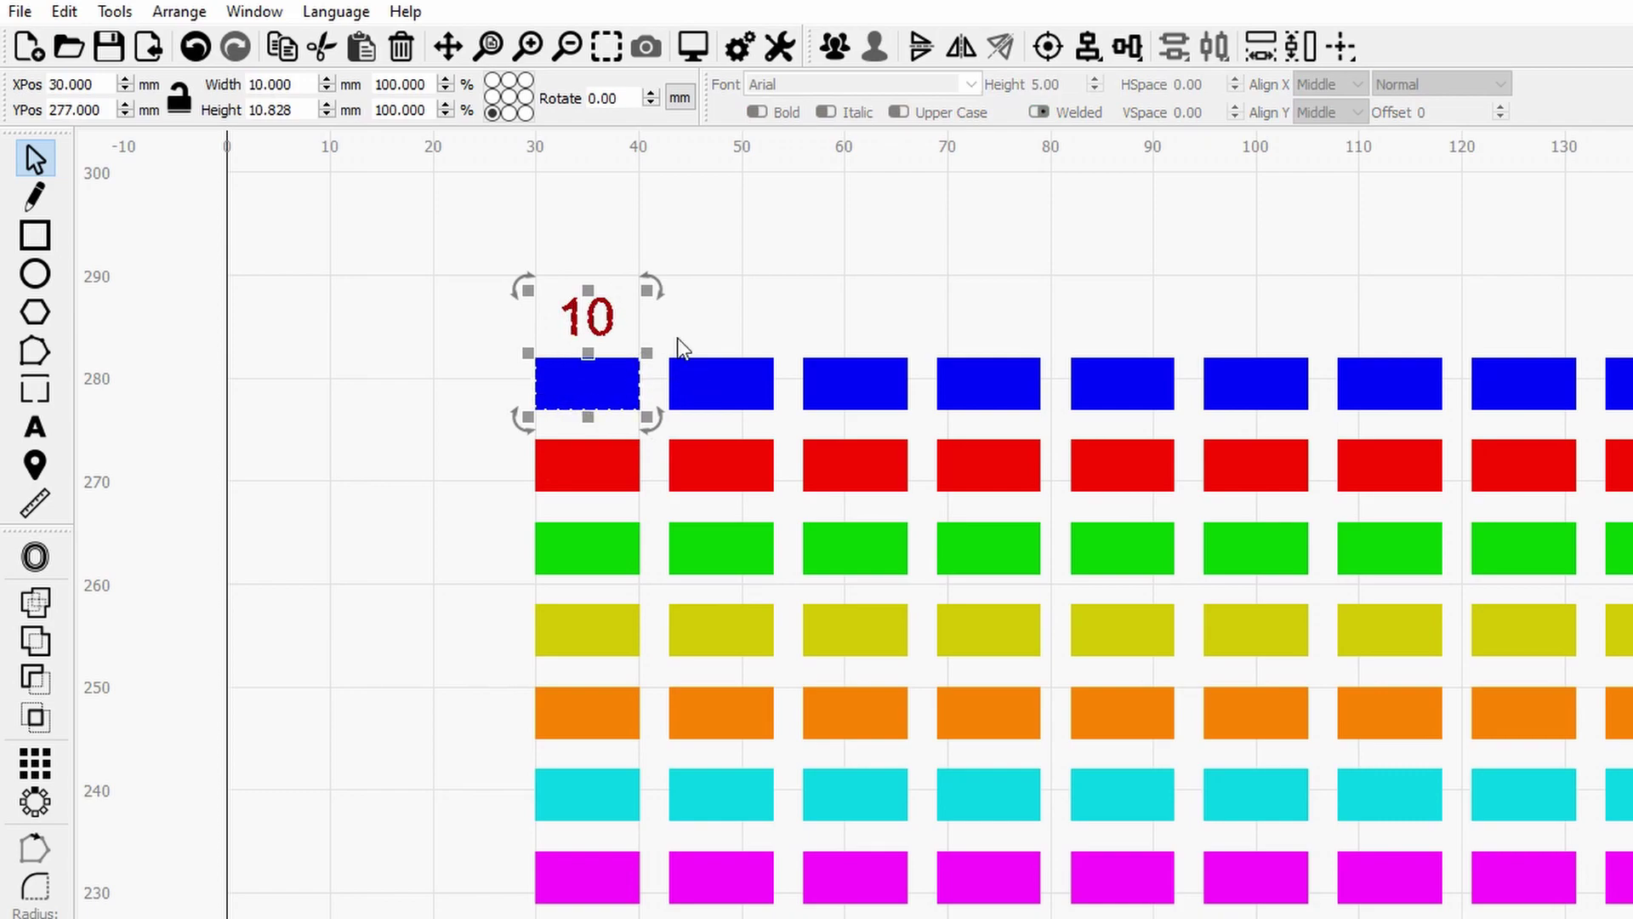
click(1099, 59)
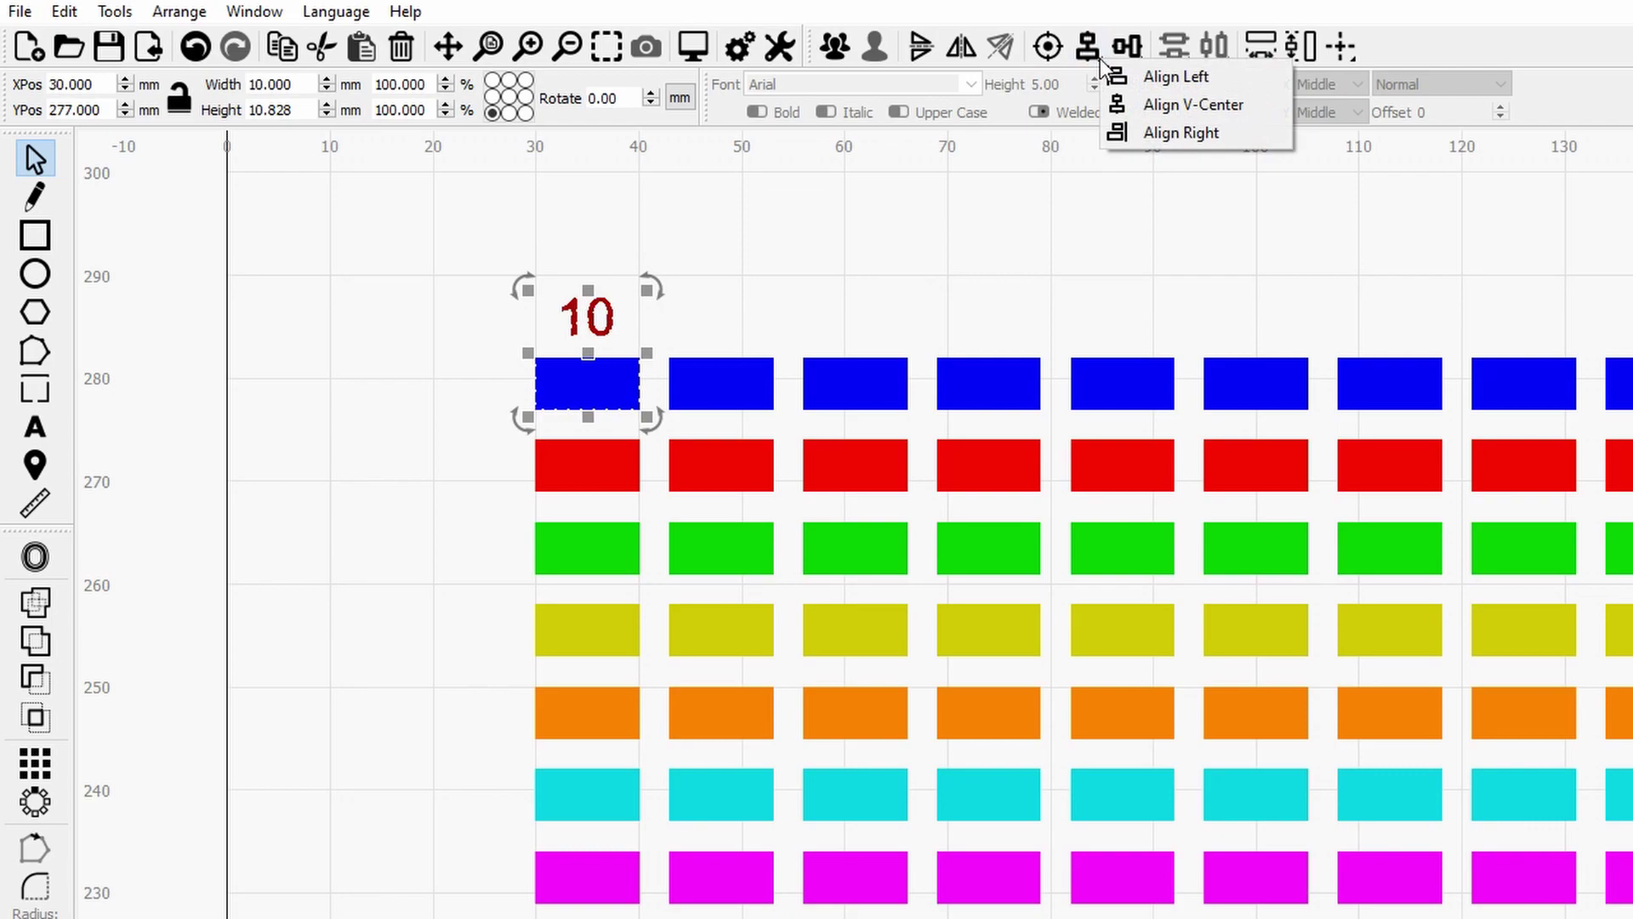
click(1164, 100)
click(719, 300)
click(587, 316)
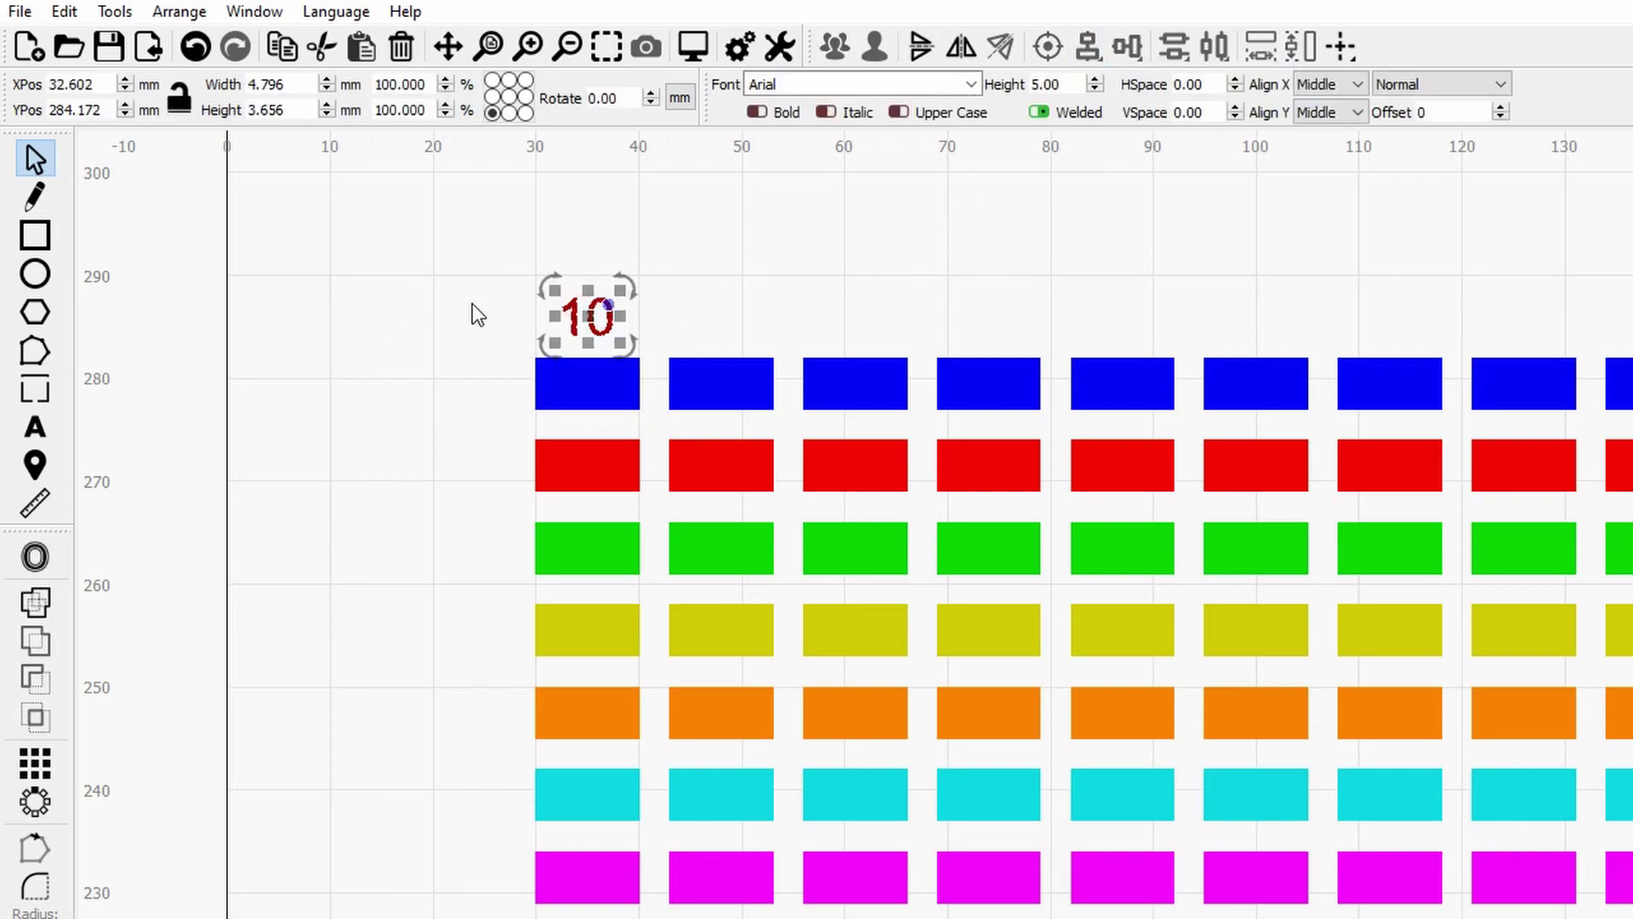
scroll(355, 340, down, 1)
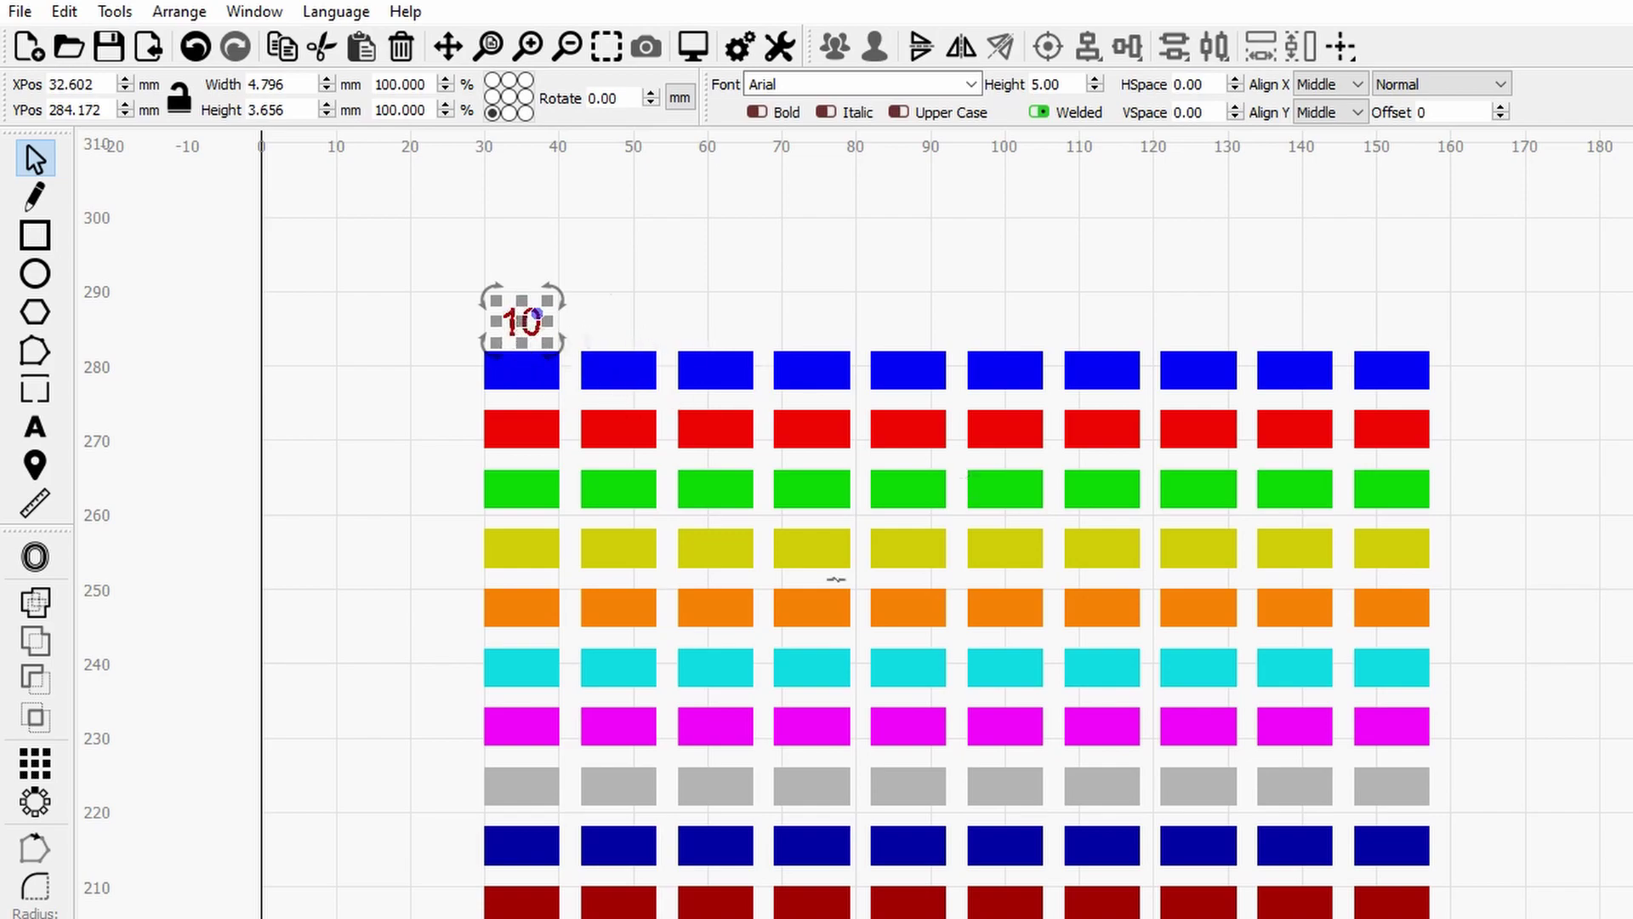
Step: Array the "10" label into 10 columns and 1 row with 13 mm centre-to-centre horizontal spacing
click(34, 763)
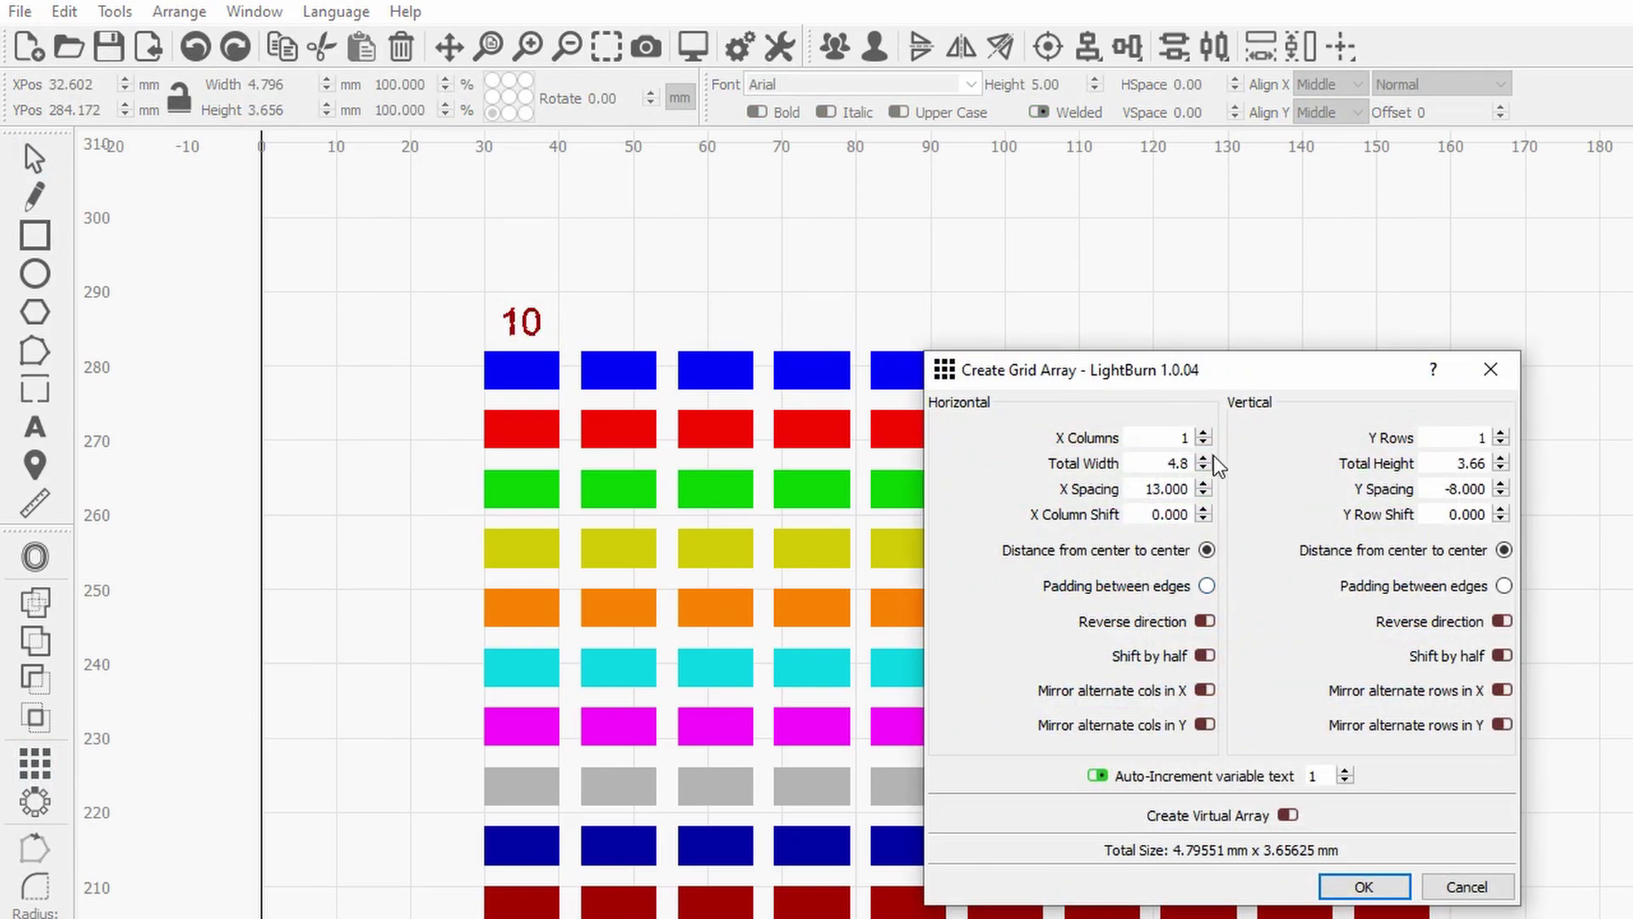
text(0)
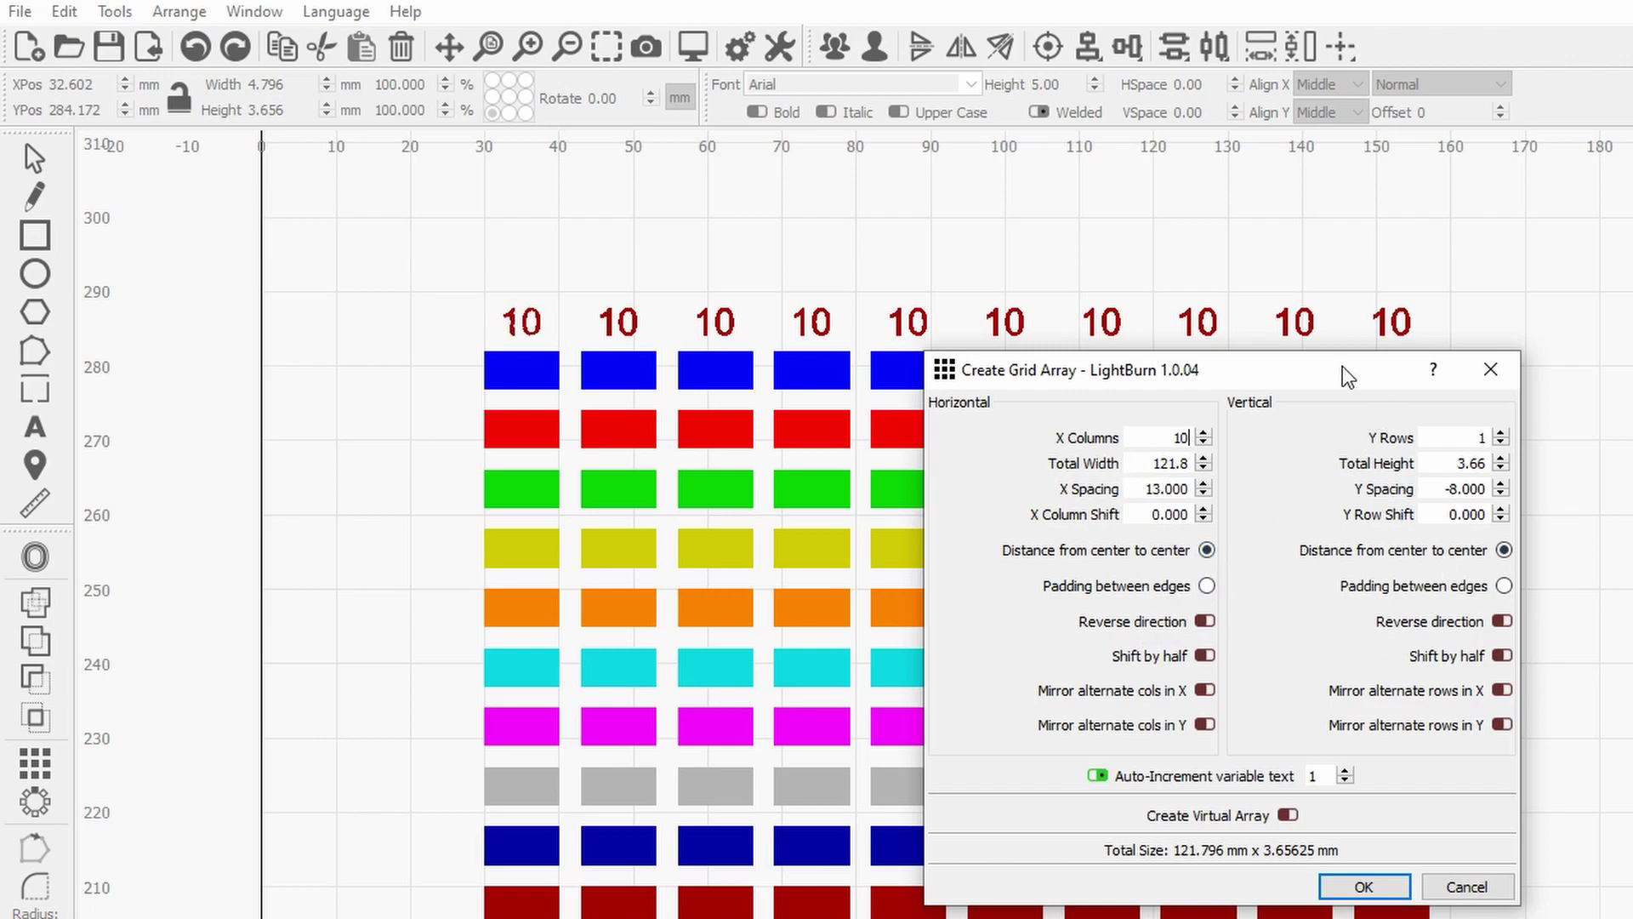
drag(1352, 371, 1444, 490)
key(Return)
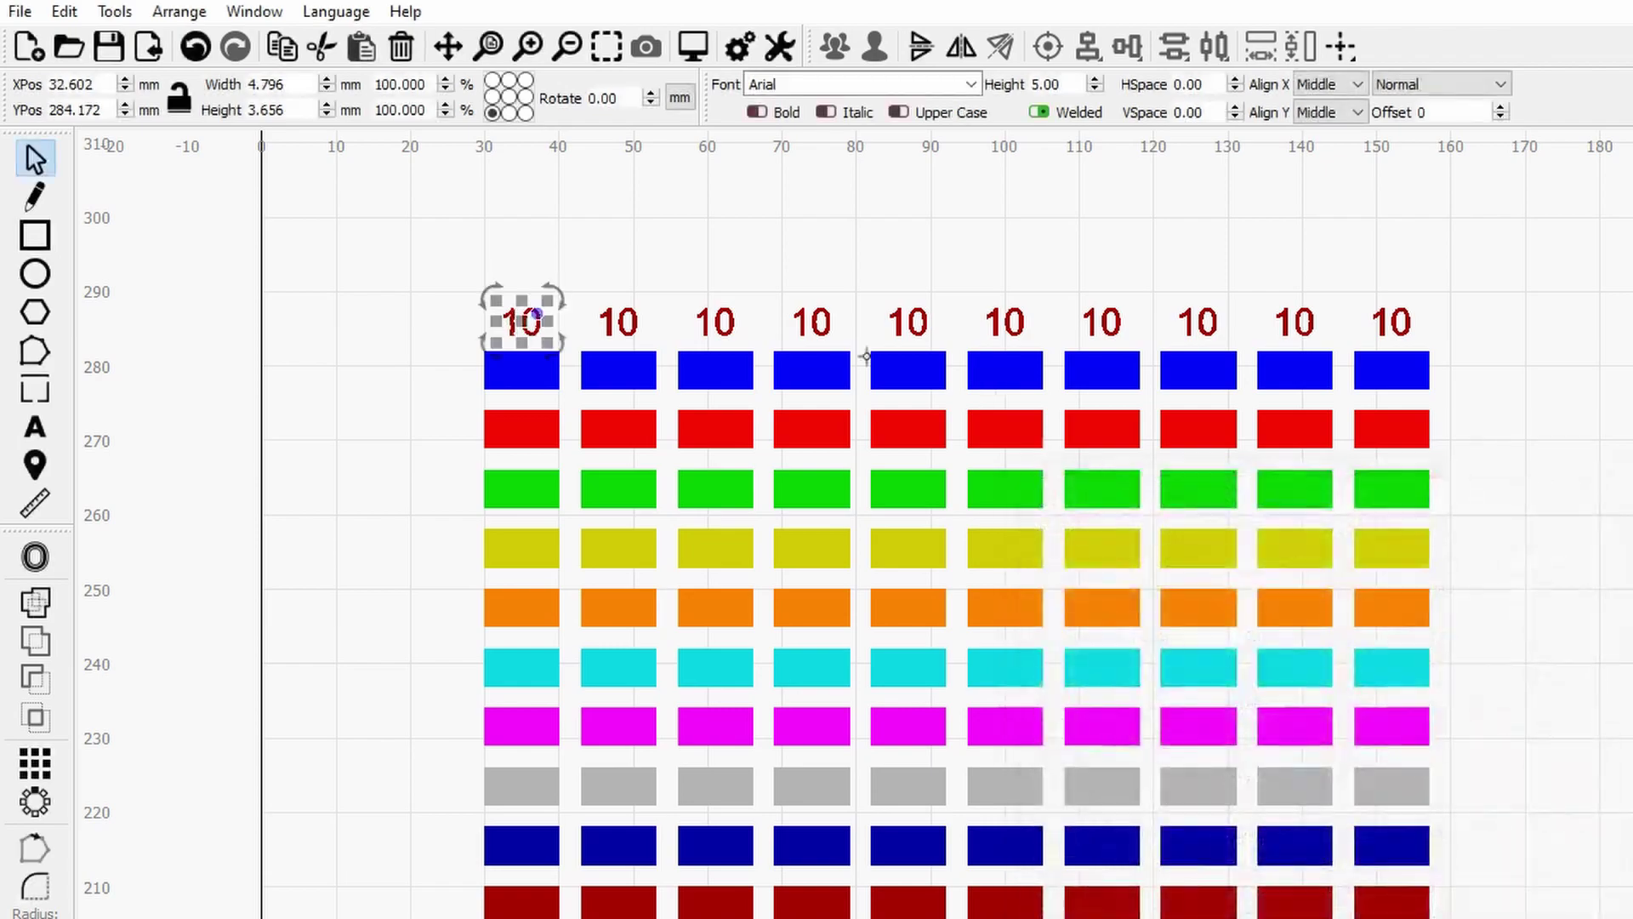
Step: Change the copied column labels to 20, 30, 40, 50, 60, 70, 80, 90 and 100
click(619, 325)
double_click(619, 327)
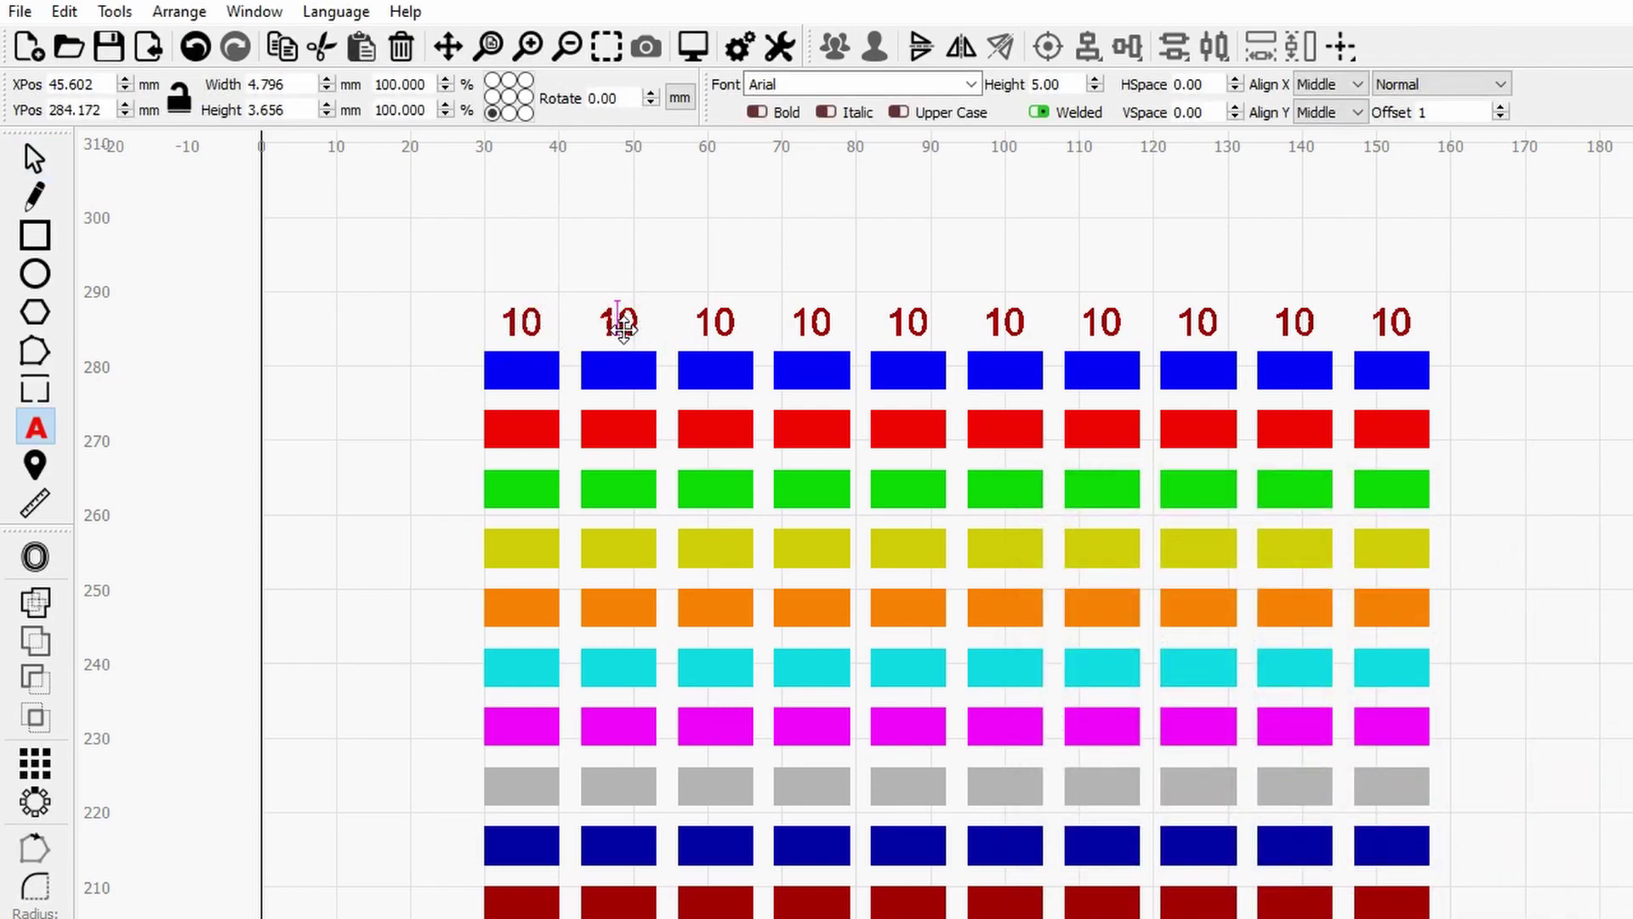
key(BackSpace)
text(2)
double_click(713, 326)
key(BackSpace)
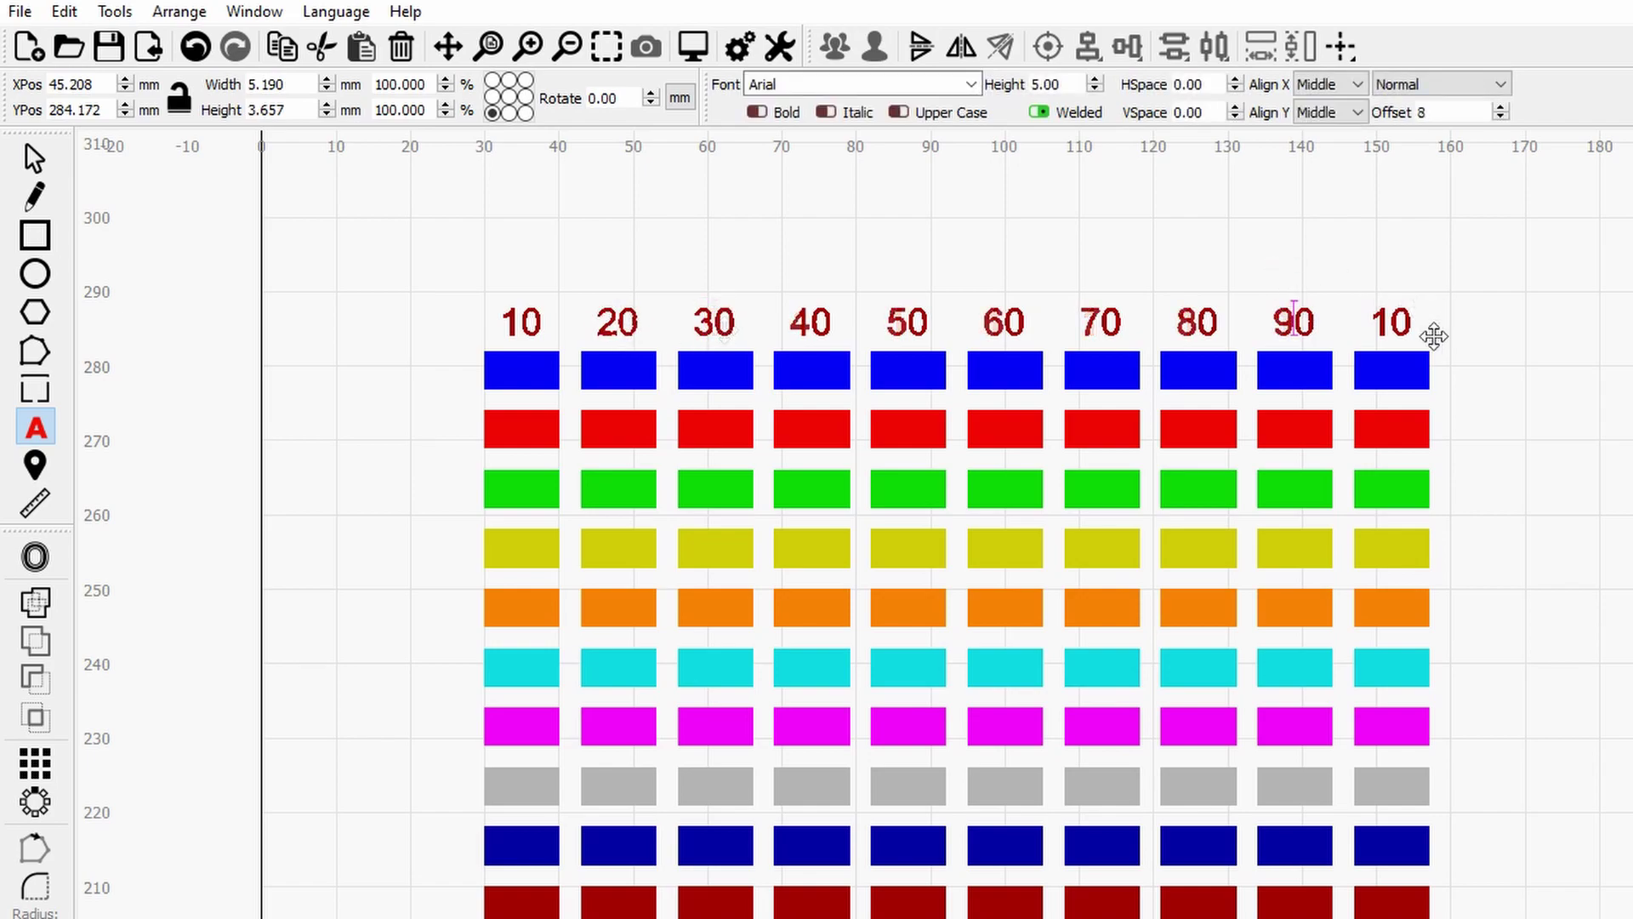
double_click(1389, 323)
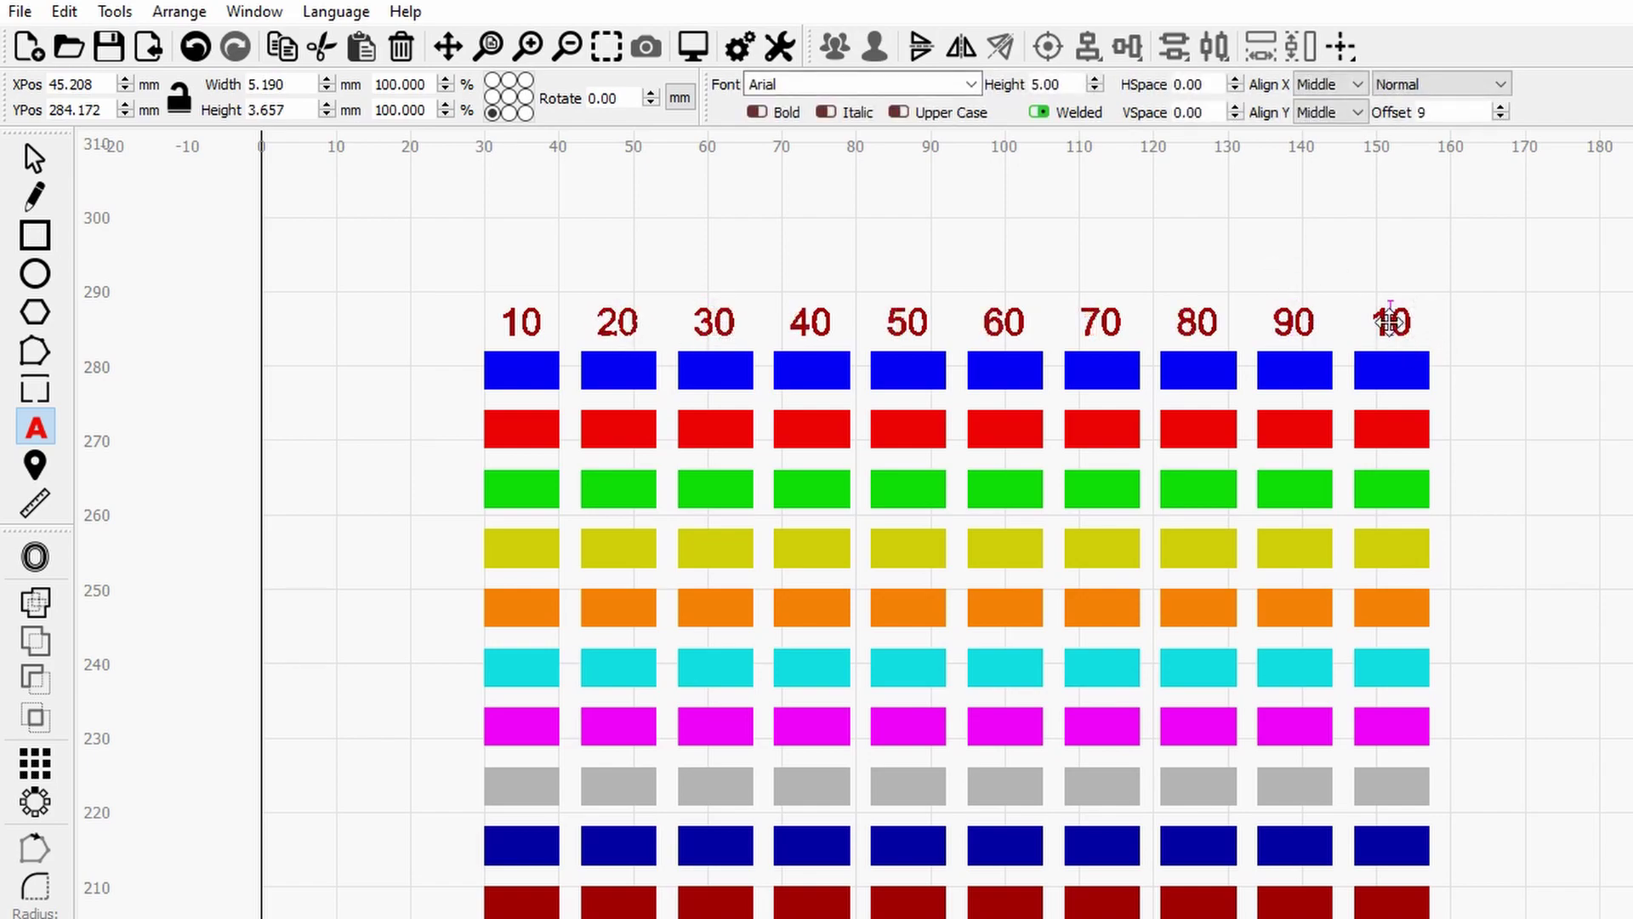
text(0)
click(1251, 272)
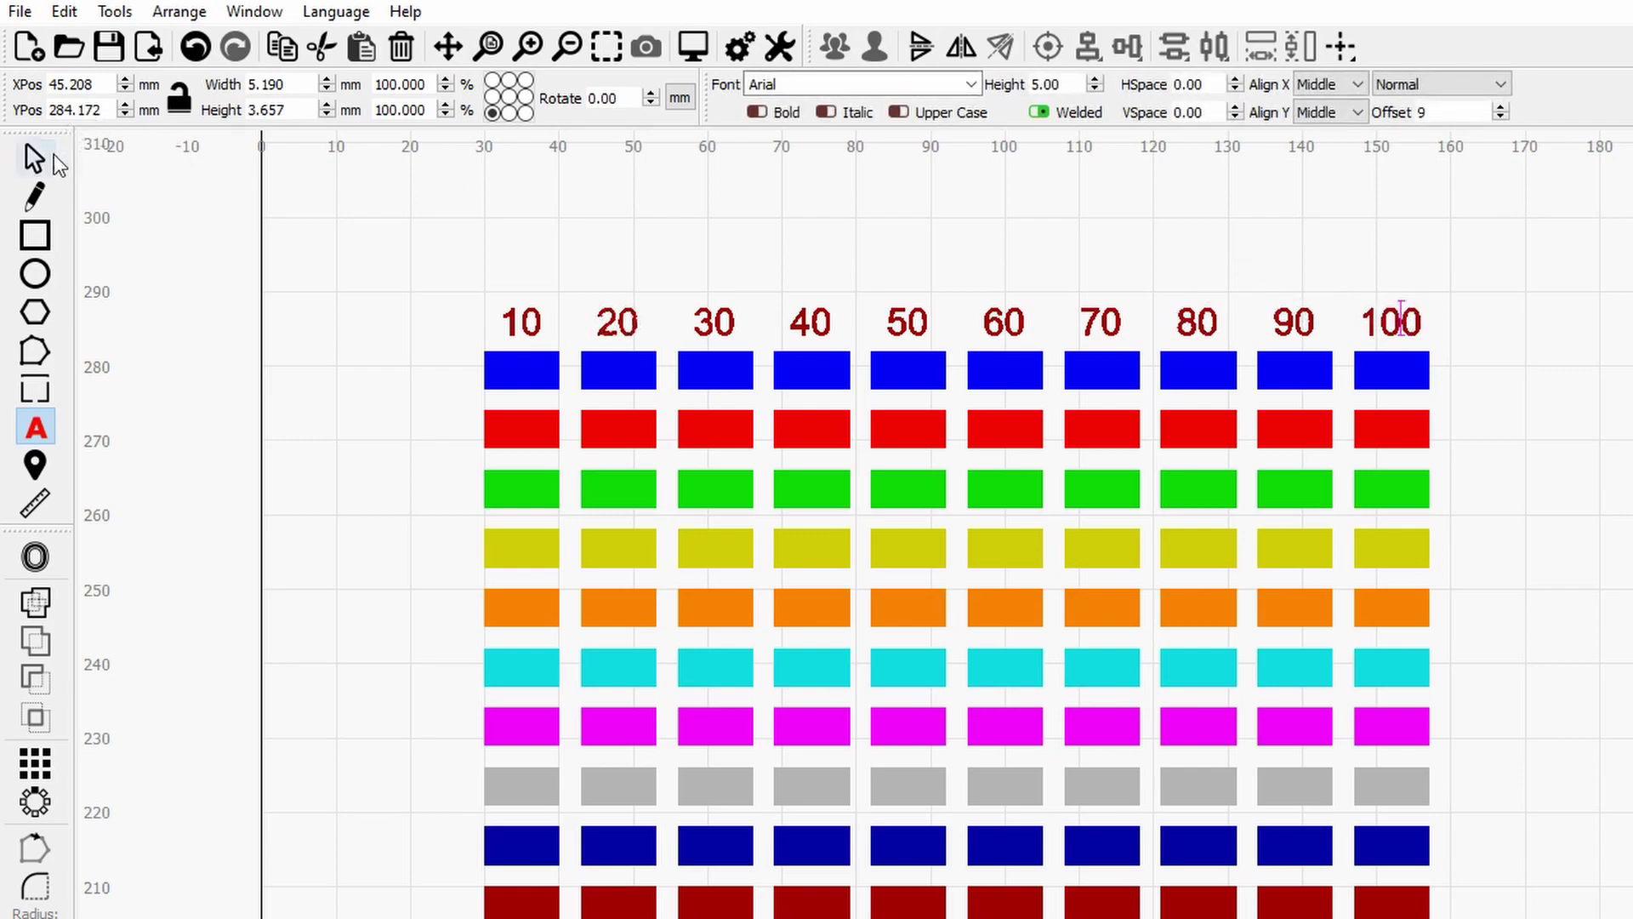
click(37, 160)
click(1497, 269)
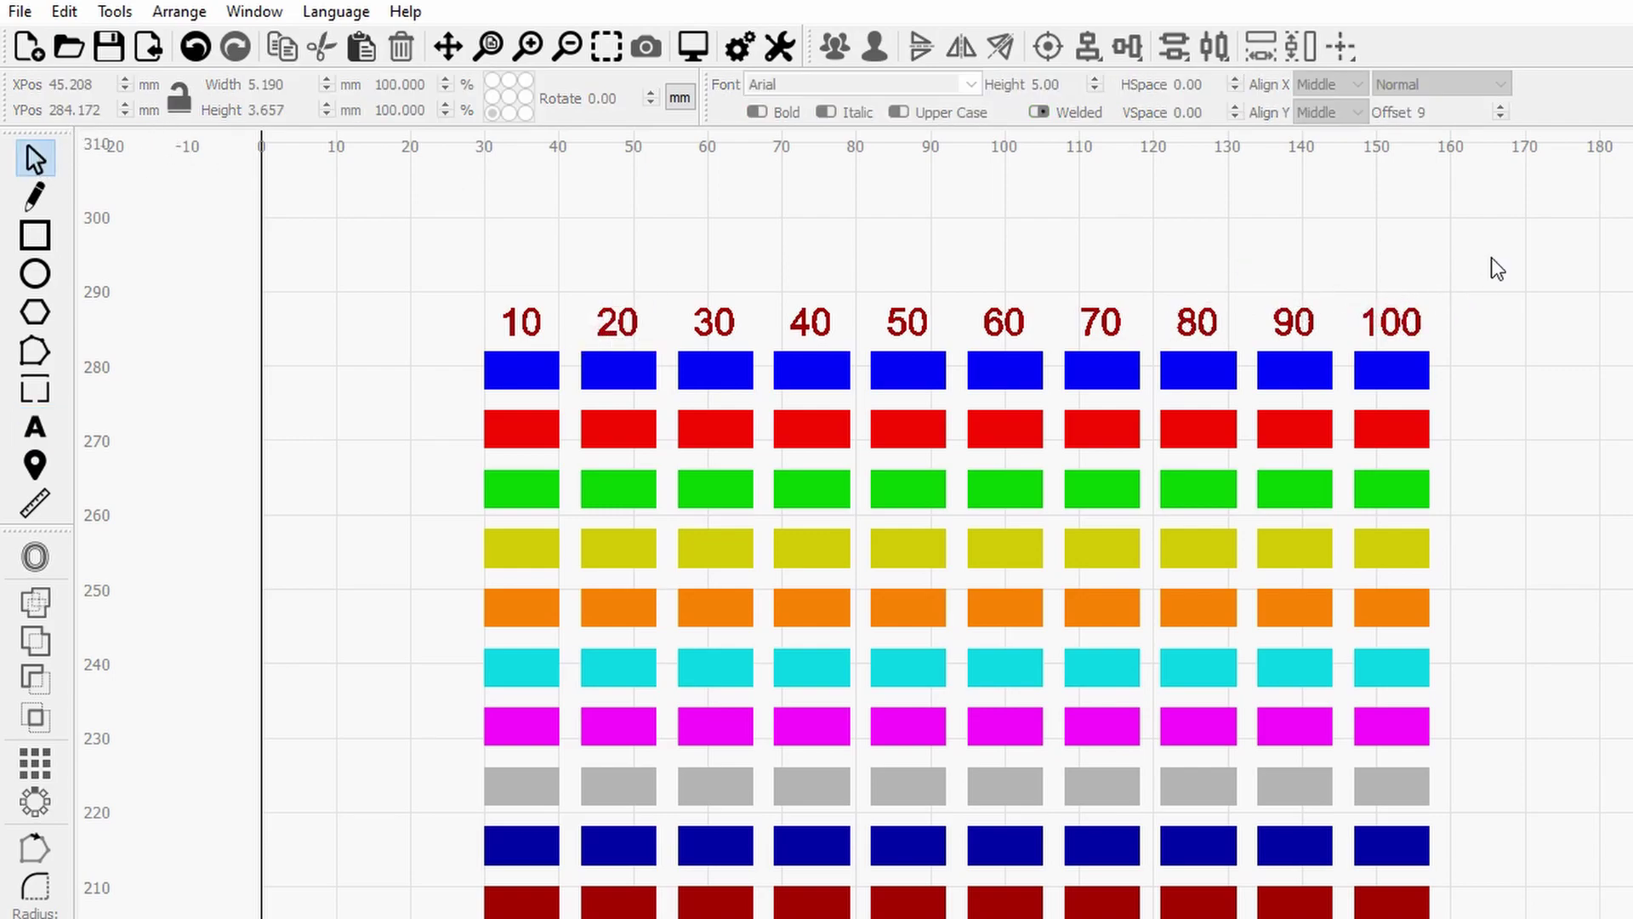
Step: Starting from the "100" label, add row speed labels 500, 600, 700, 800, 900, 1000, 1250, 1500, 2000 and 2500 beside the last column
click(1408, 323)
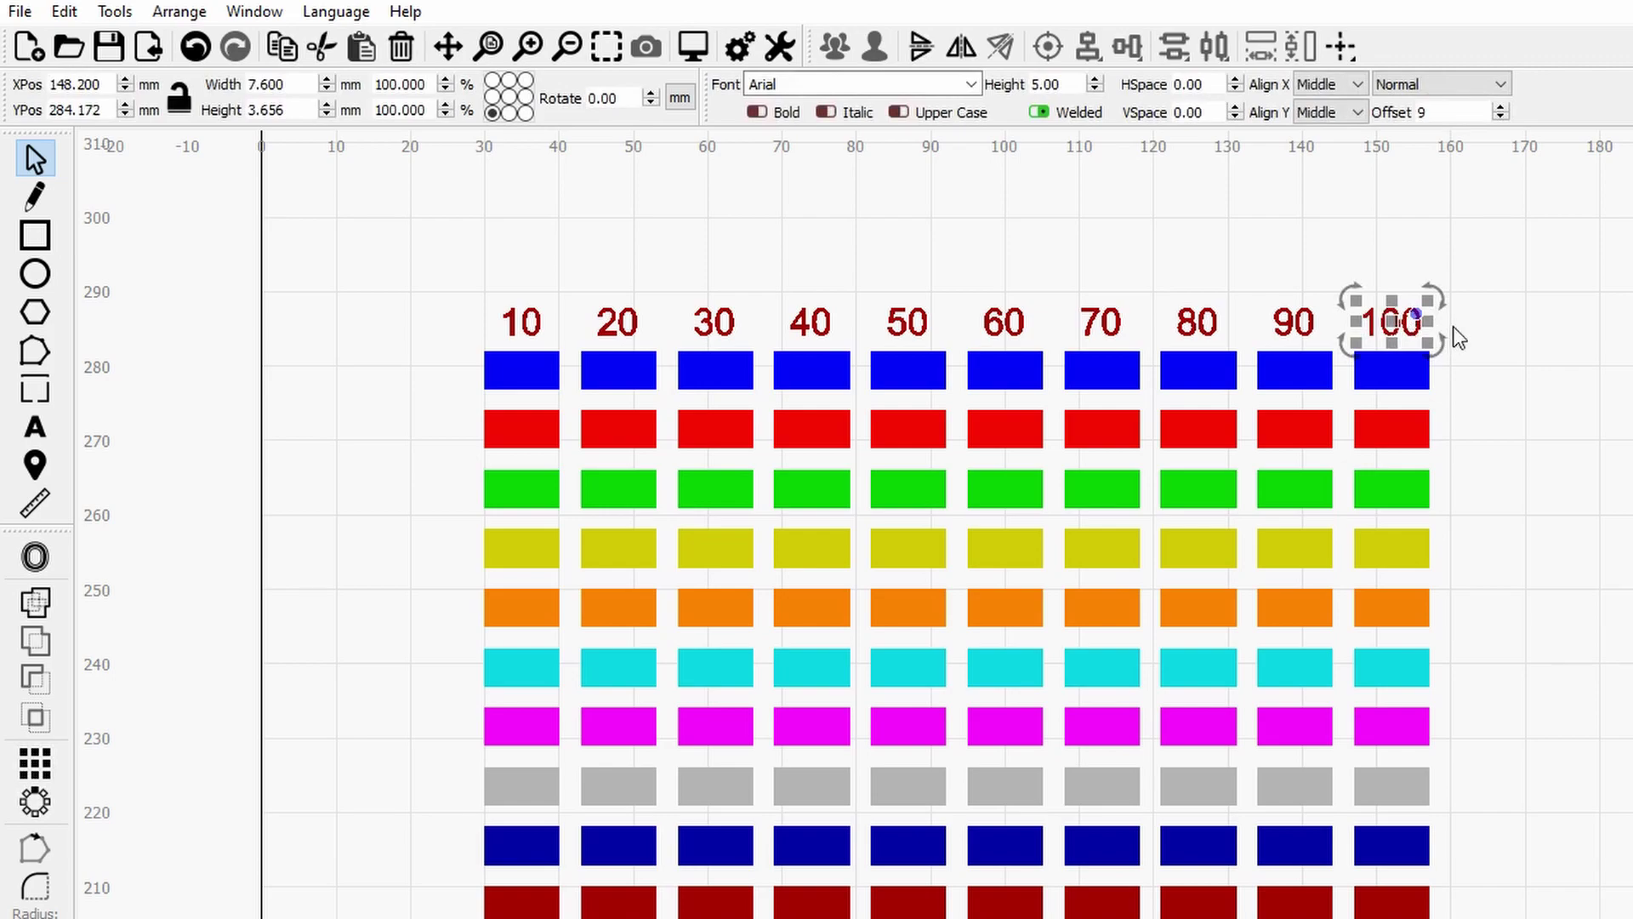
drag(1391, 336, 1492, 379)
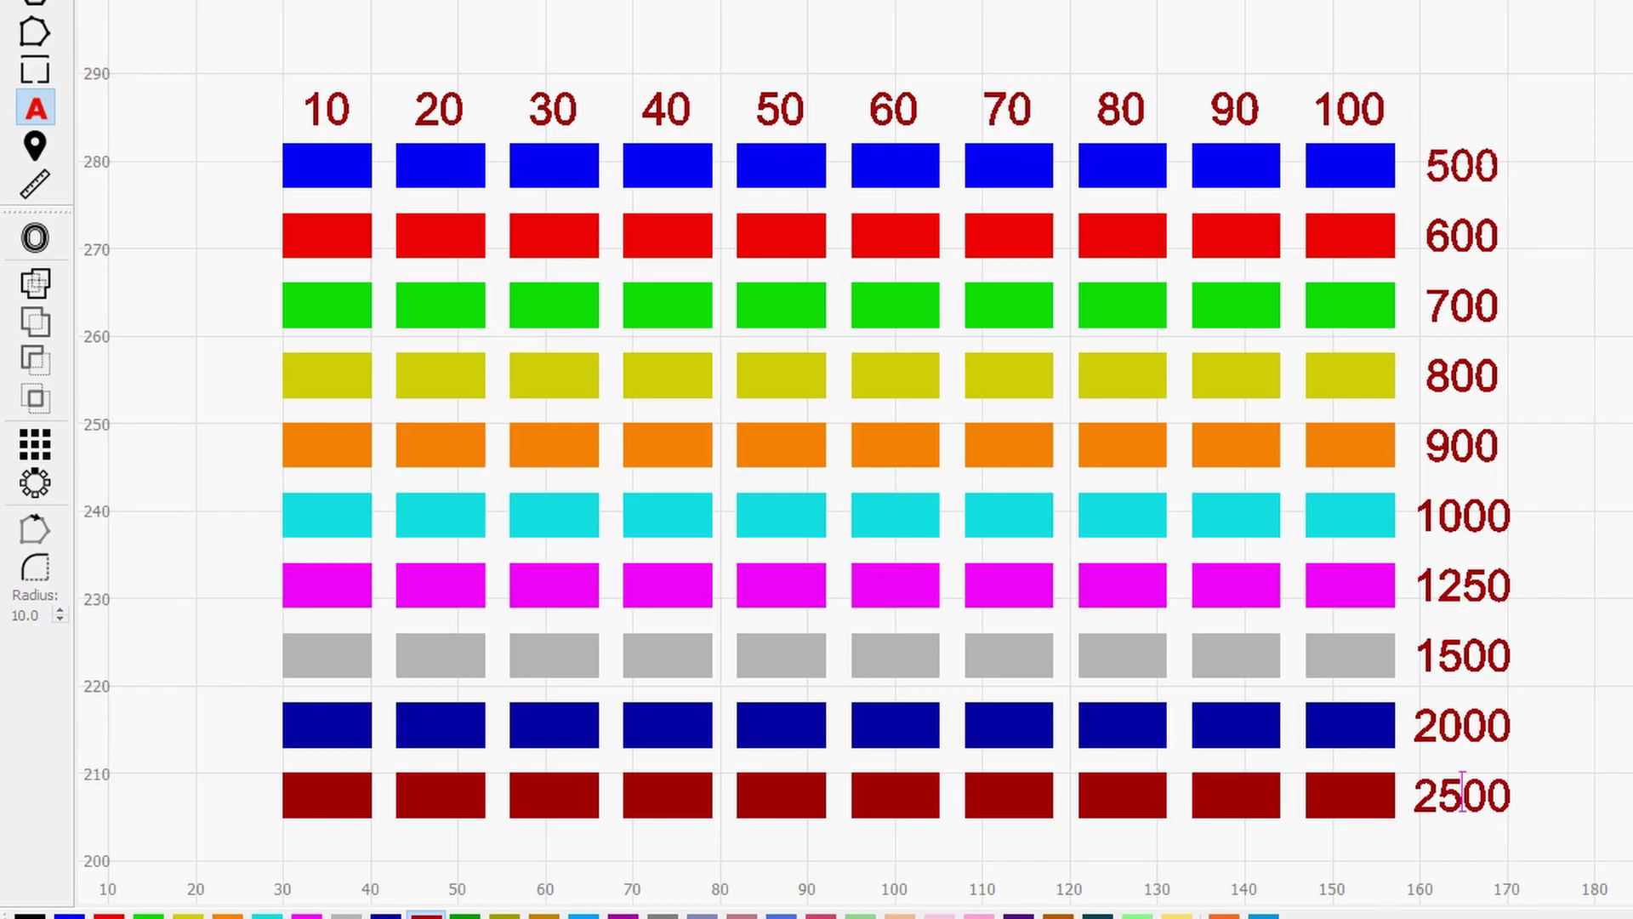
Step: Align all ten speed labels beside the rows to their left edges
click(1451, 166)
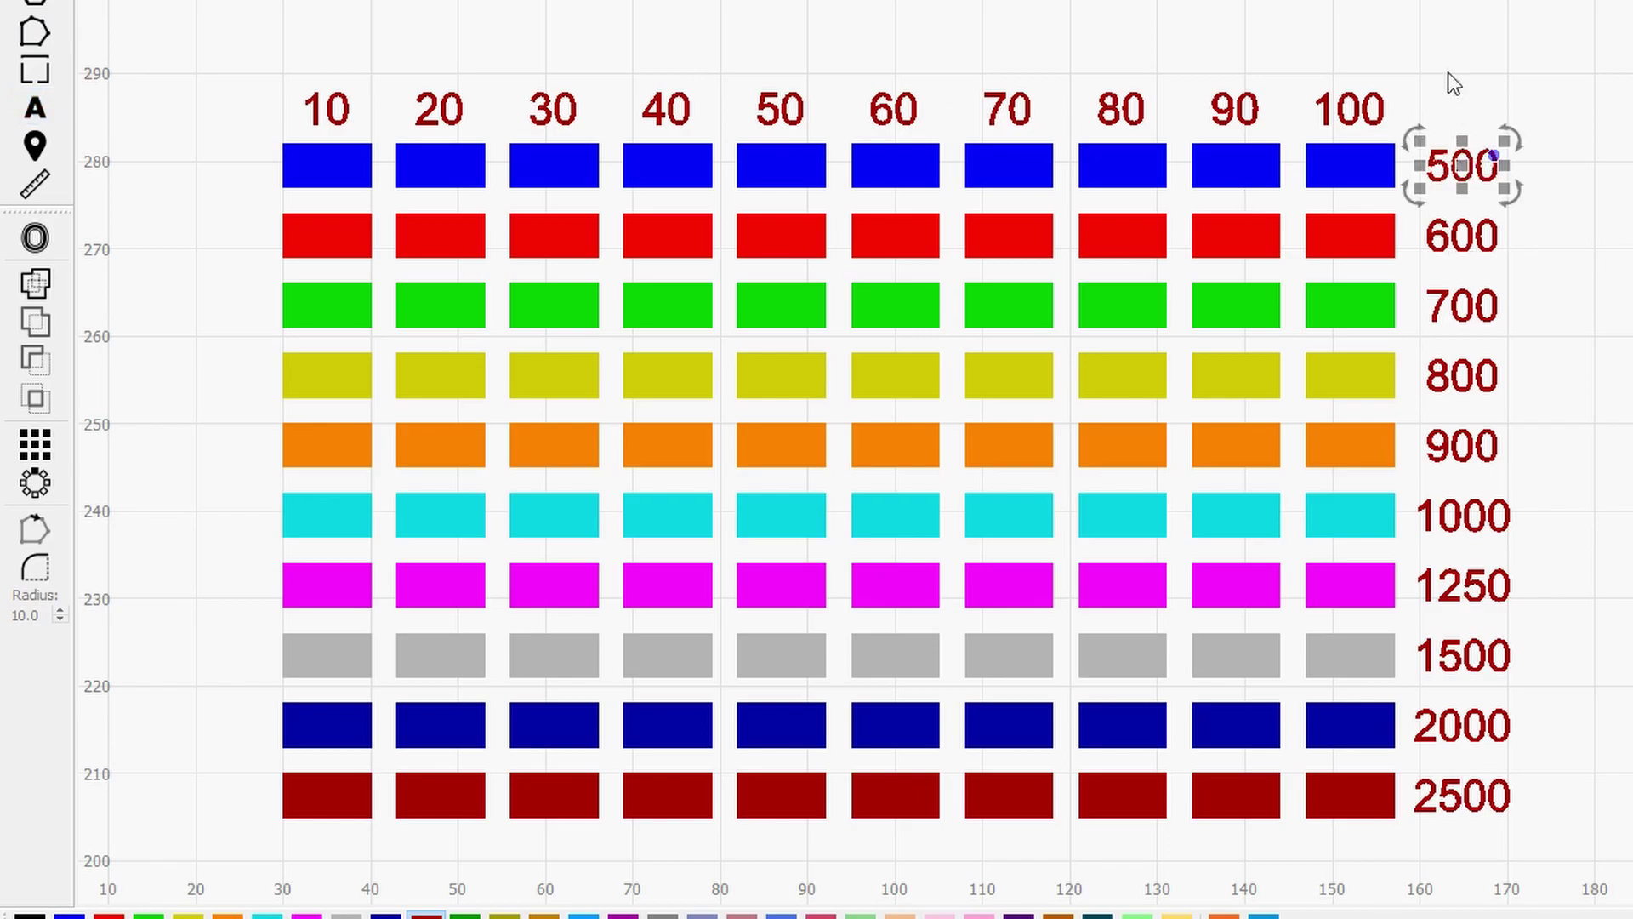
drag(1393, 56, 1611, 825)
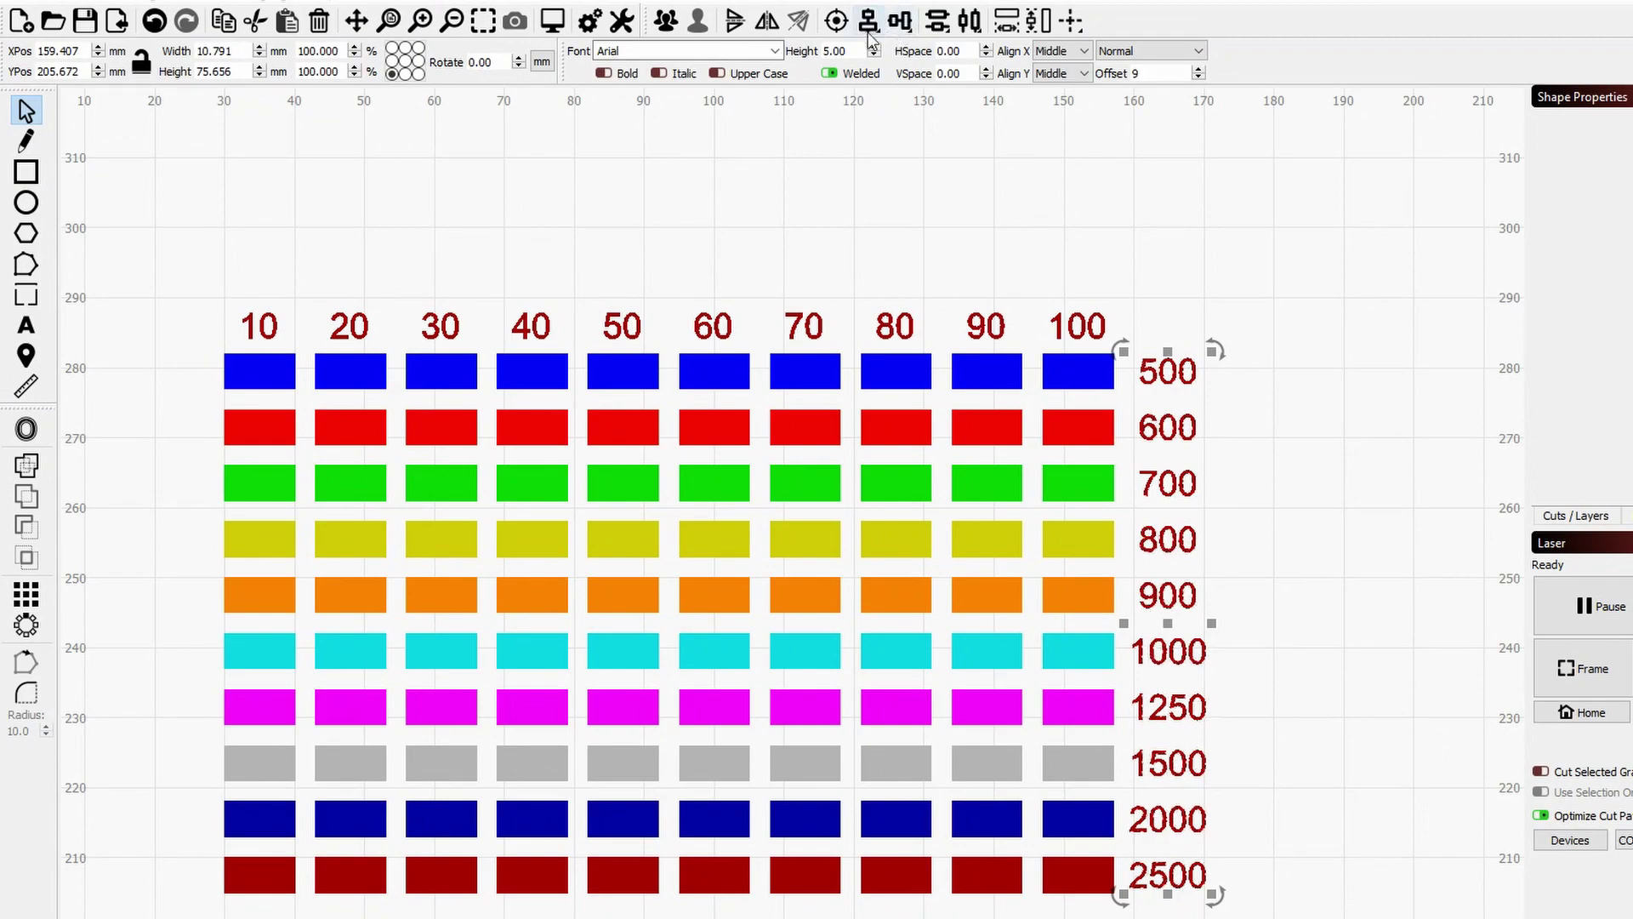
click(868, 21)
click(900, 47)
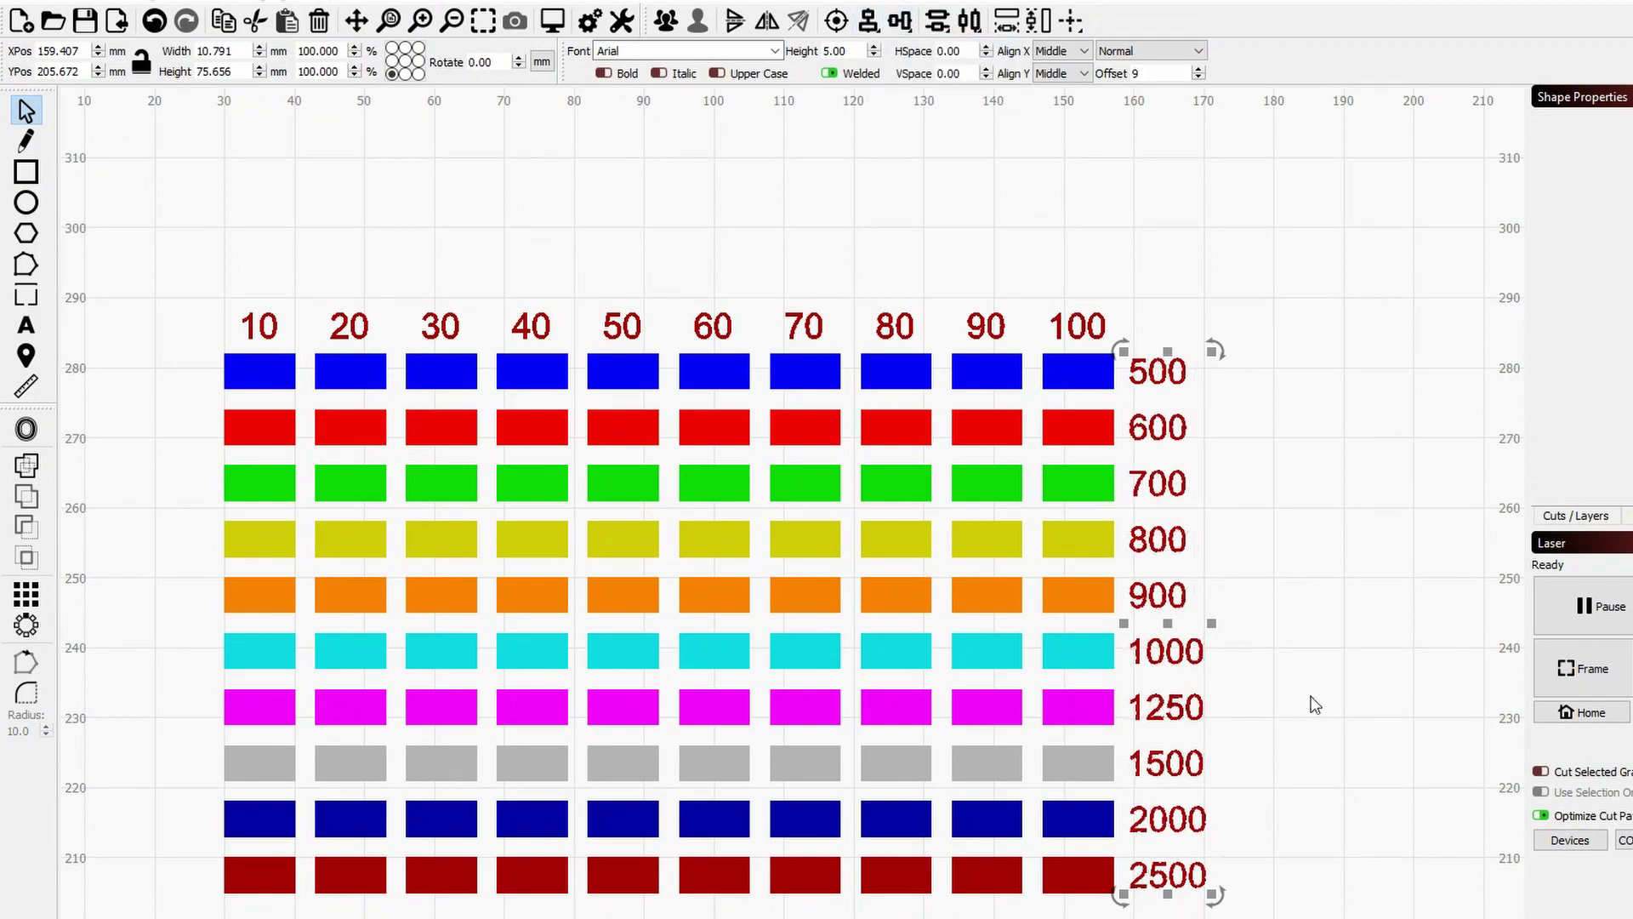
click(1320, 740)
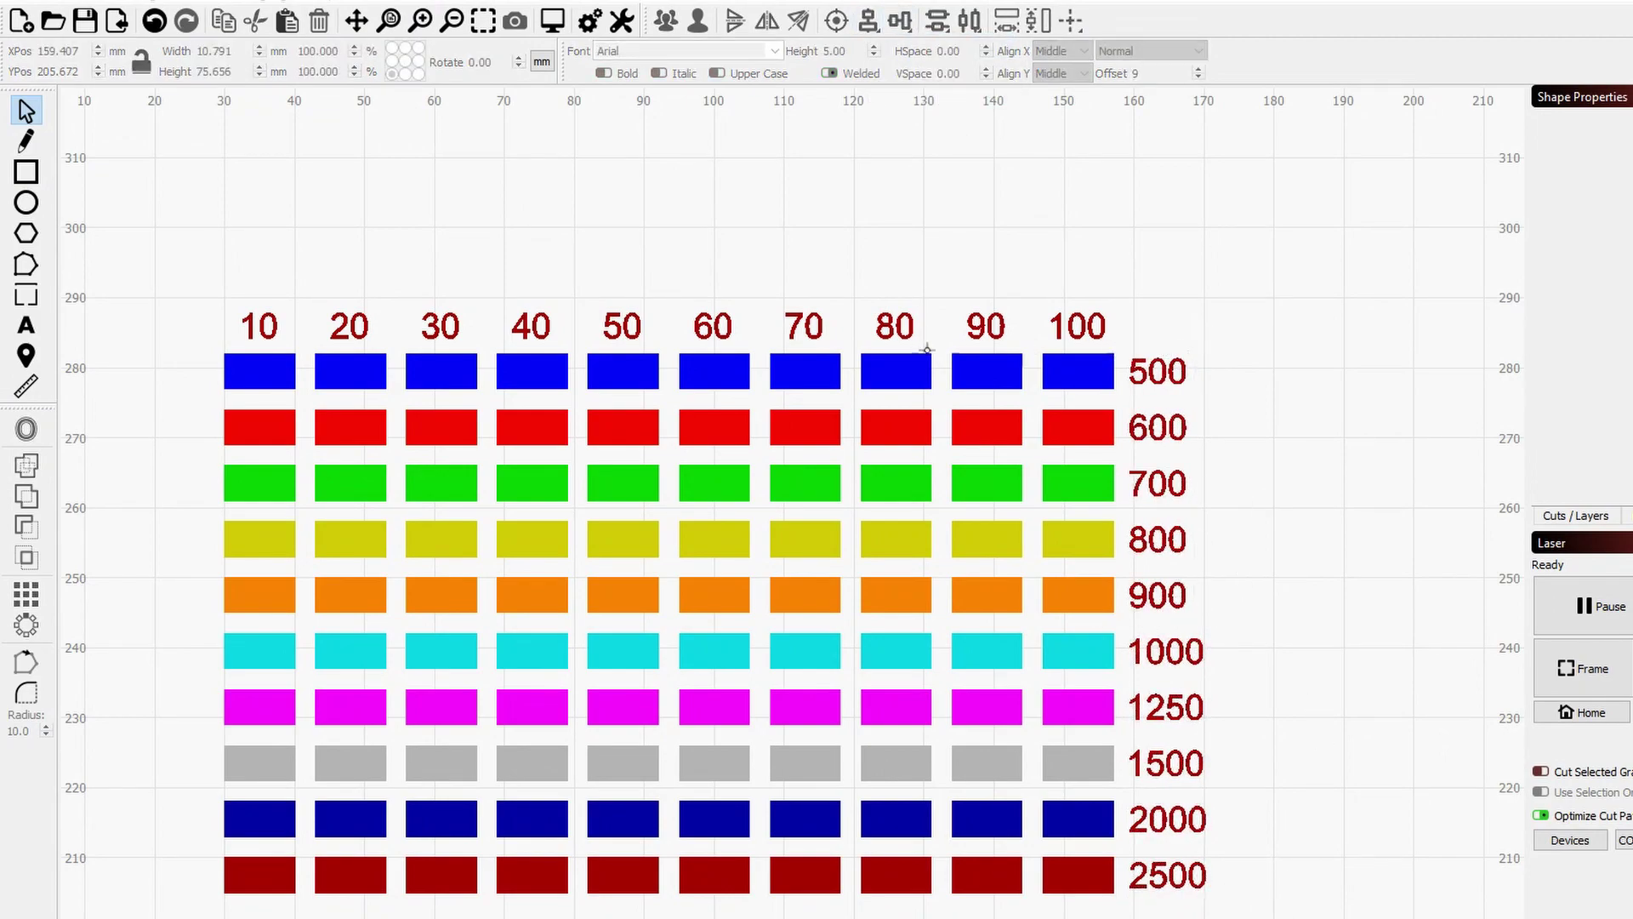
Step: Add the text heading "Power [%]" above the column labels
scroll(1098, 393, down, 1)
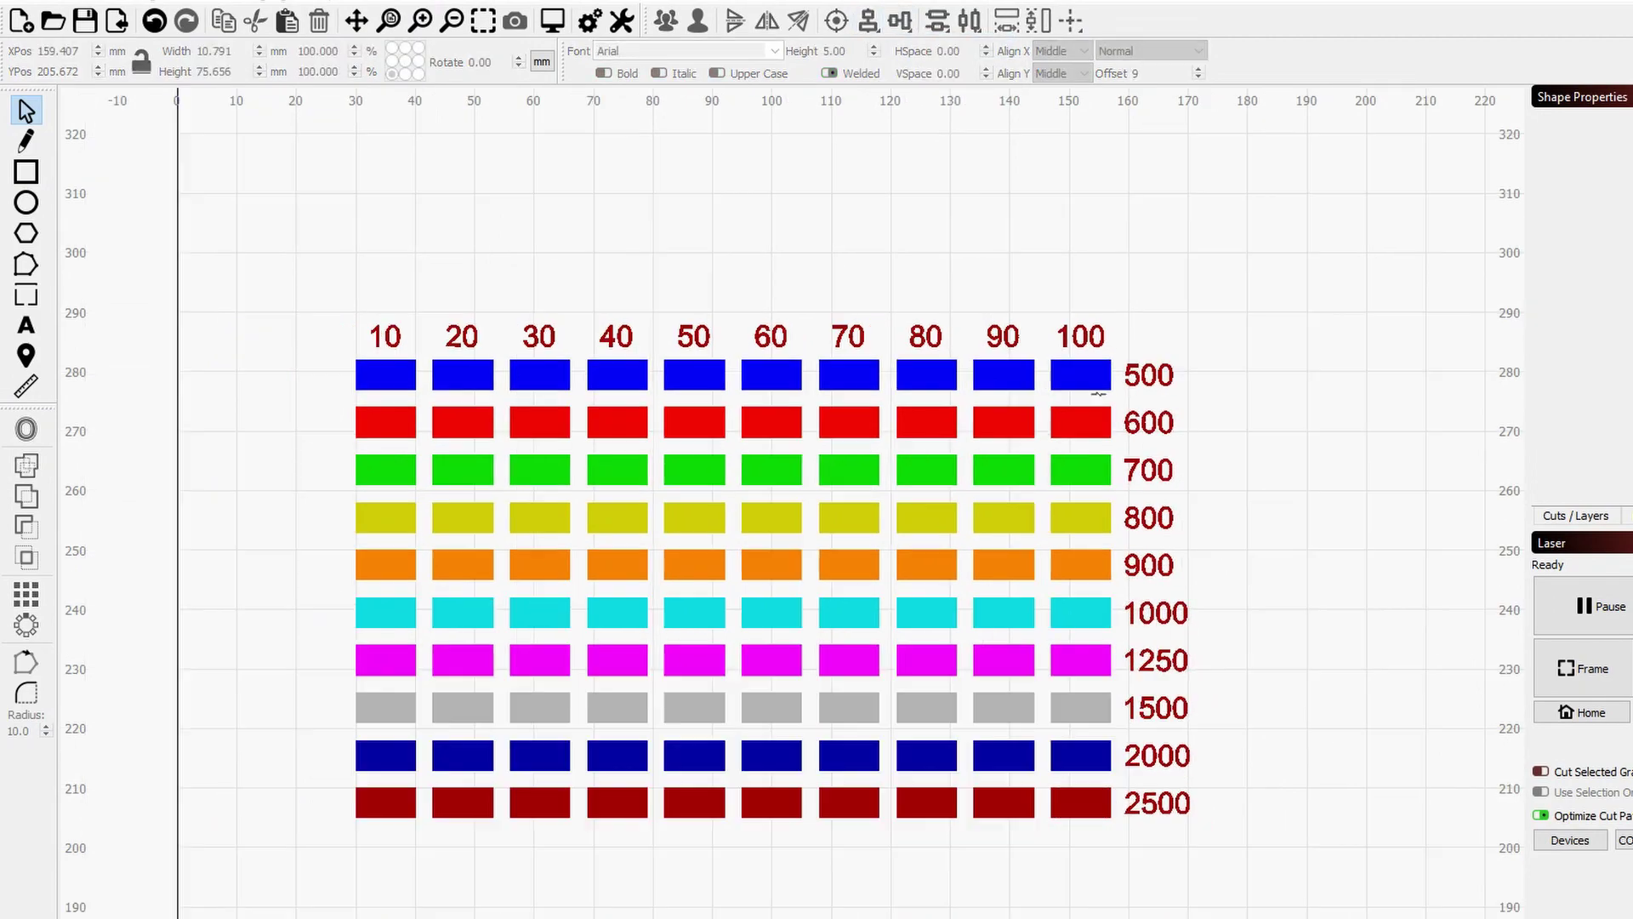
click(24, 327)
click(626, 291)
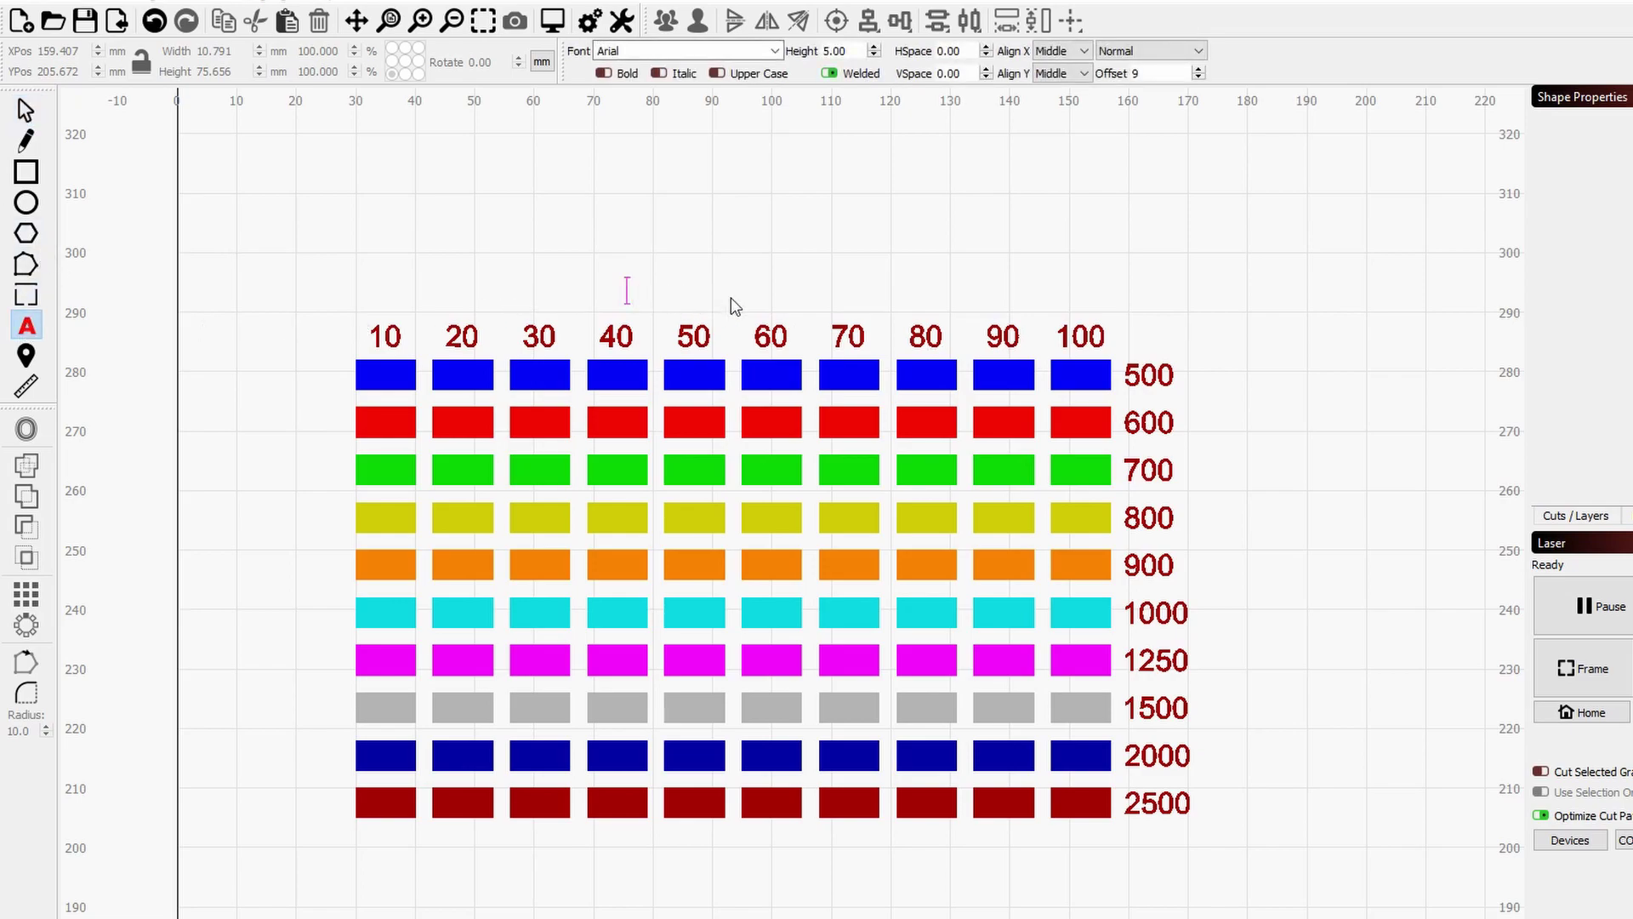
text(Power)
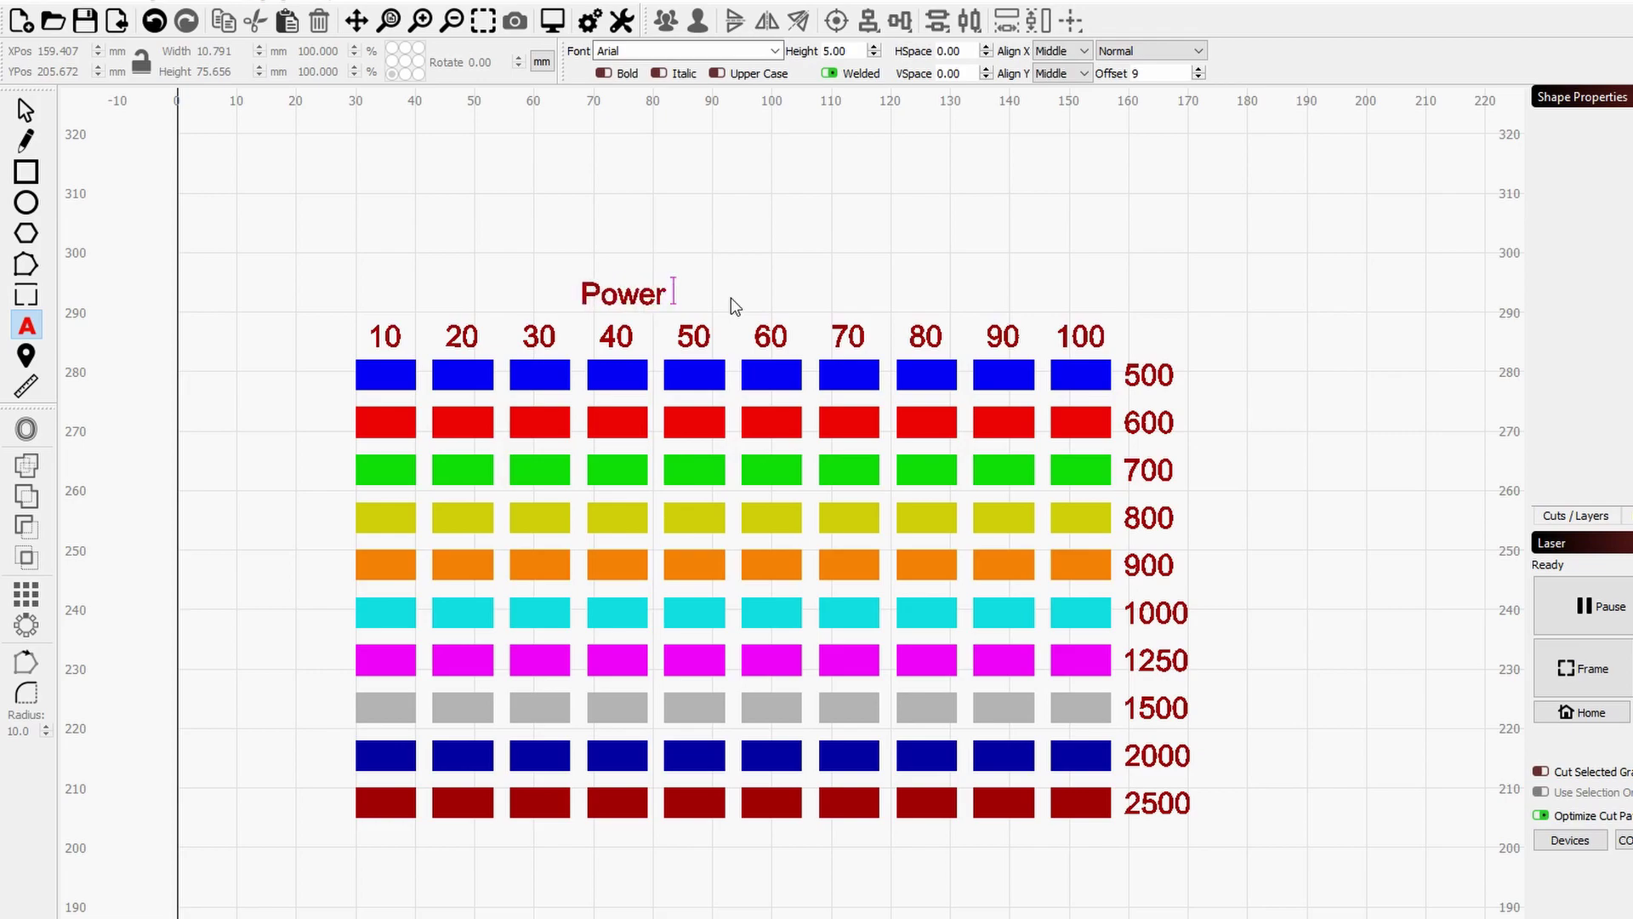
text( [%)
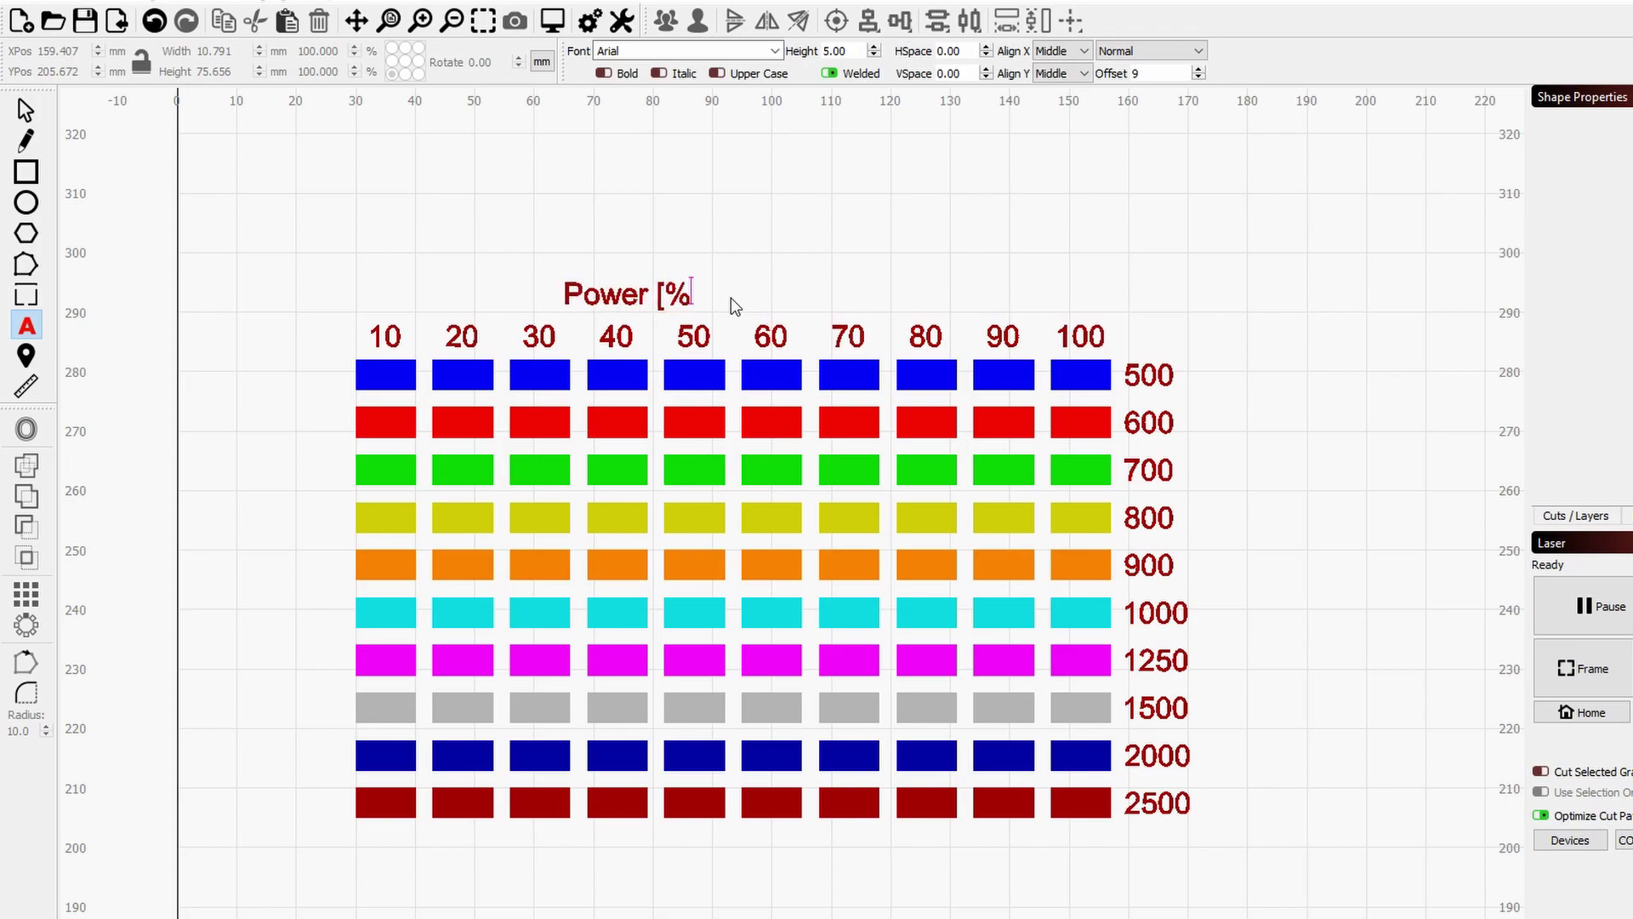
Step: Add the text heading "Speed [mm/min]" beside the row labels
click(1238, 614)
text(Sp)
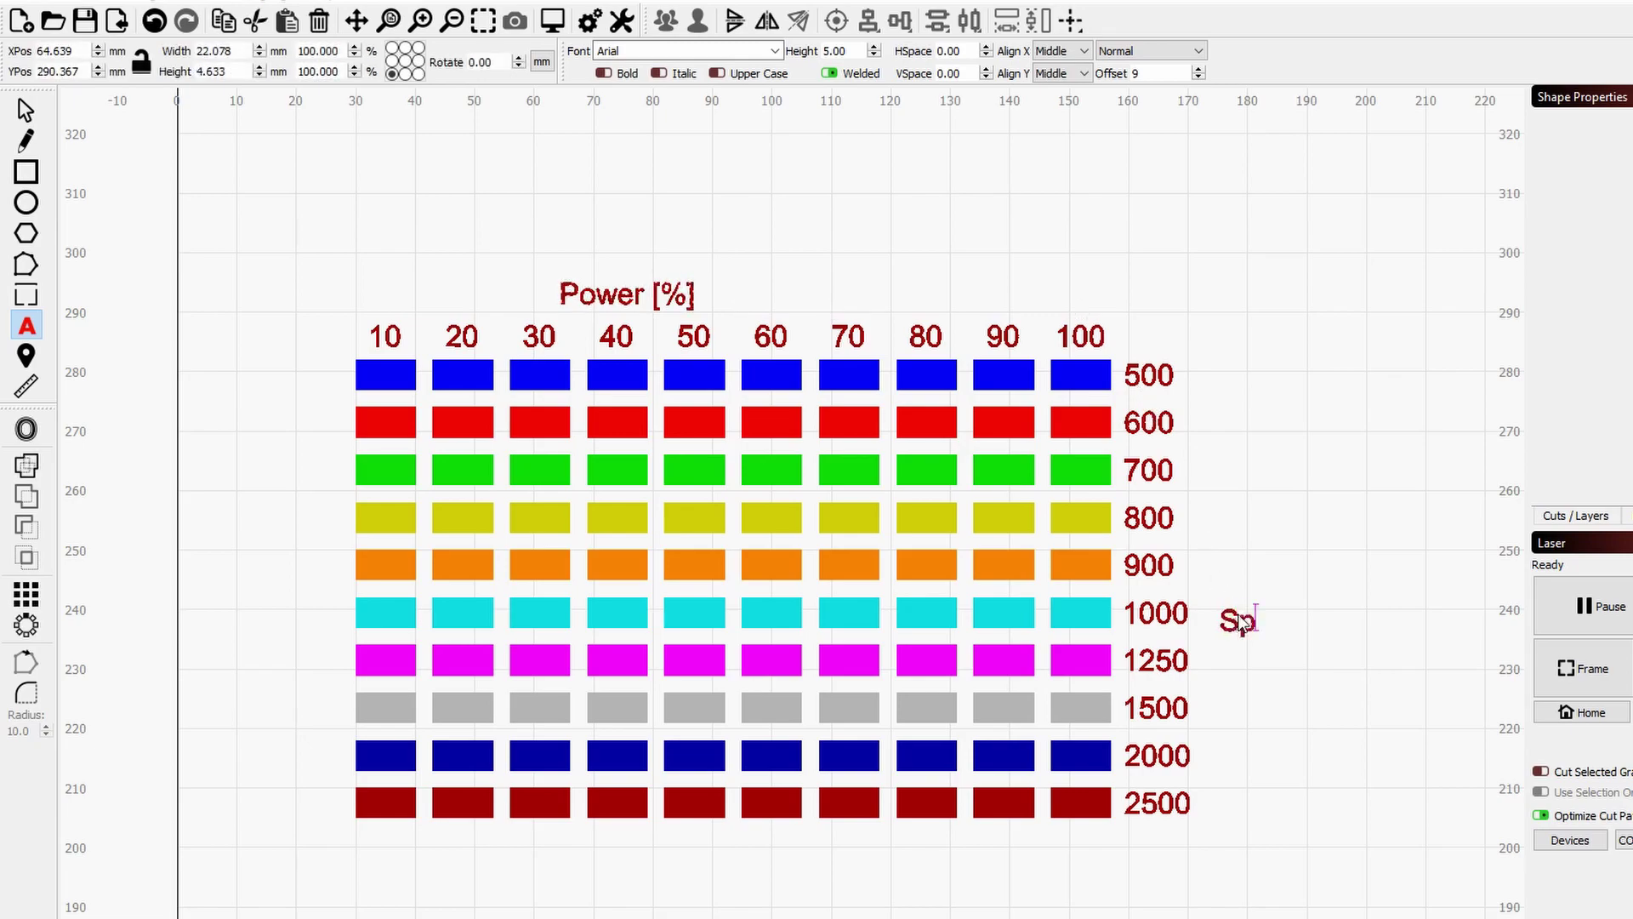
text(eed [])
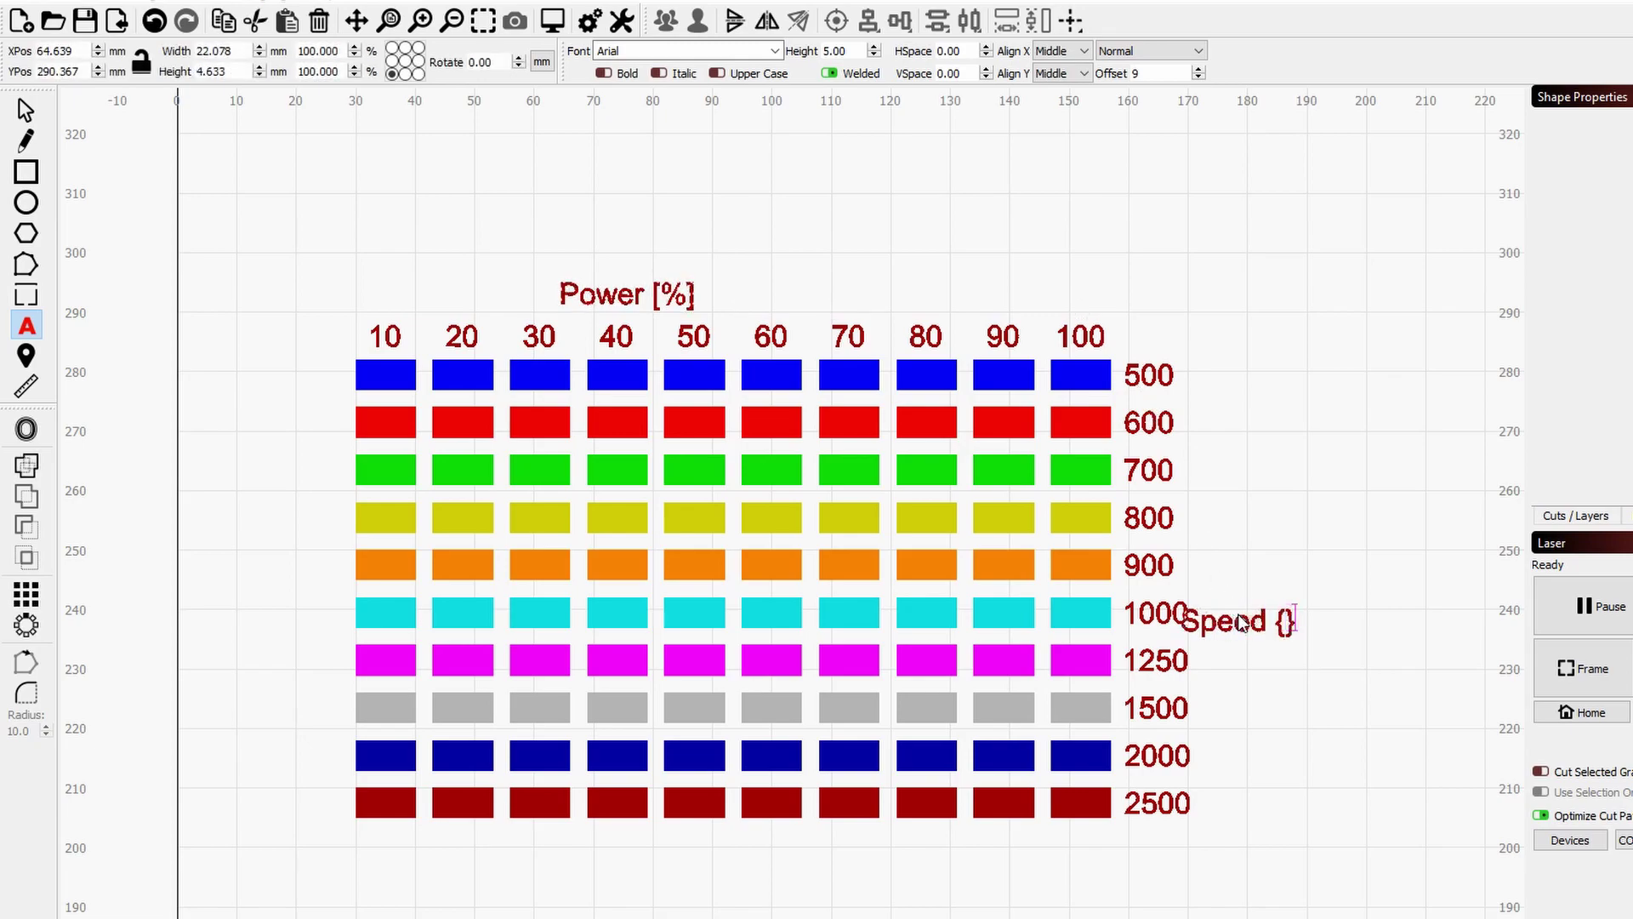
key(BackSpace)
key(BackSpace)
text([])
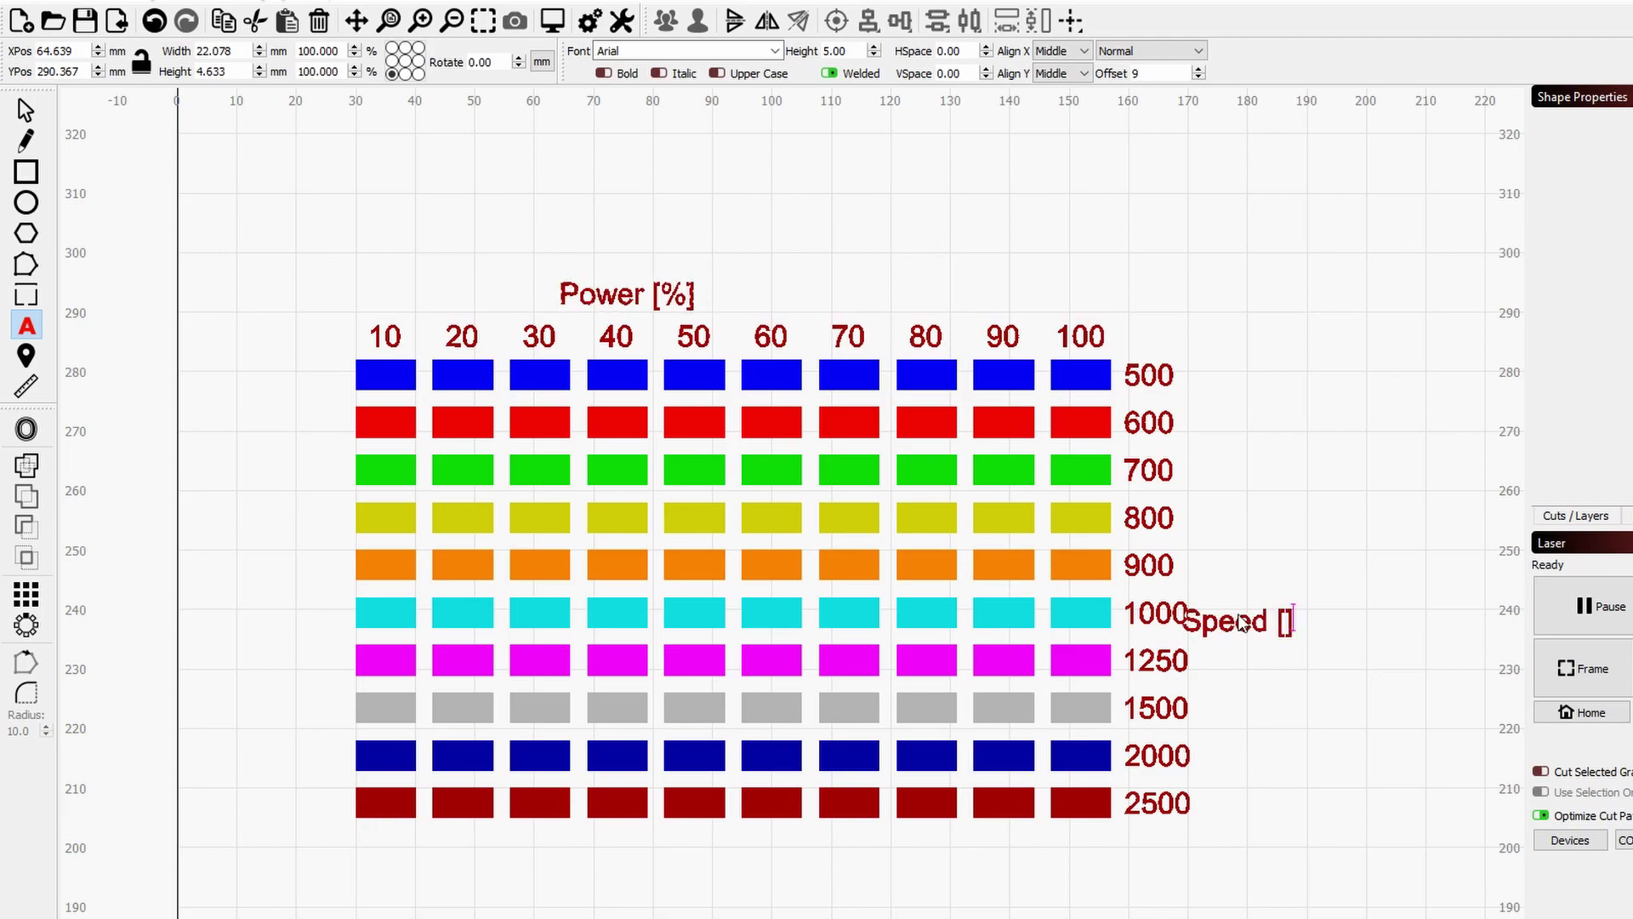
key(Left)
text(mm)
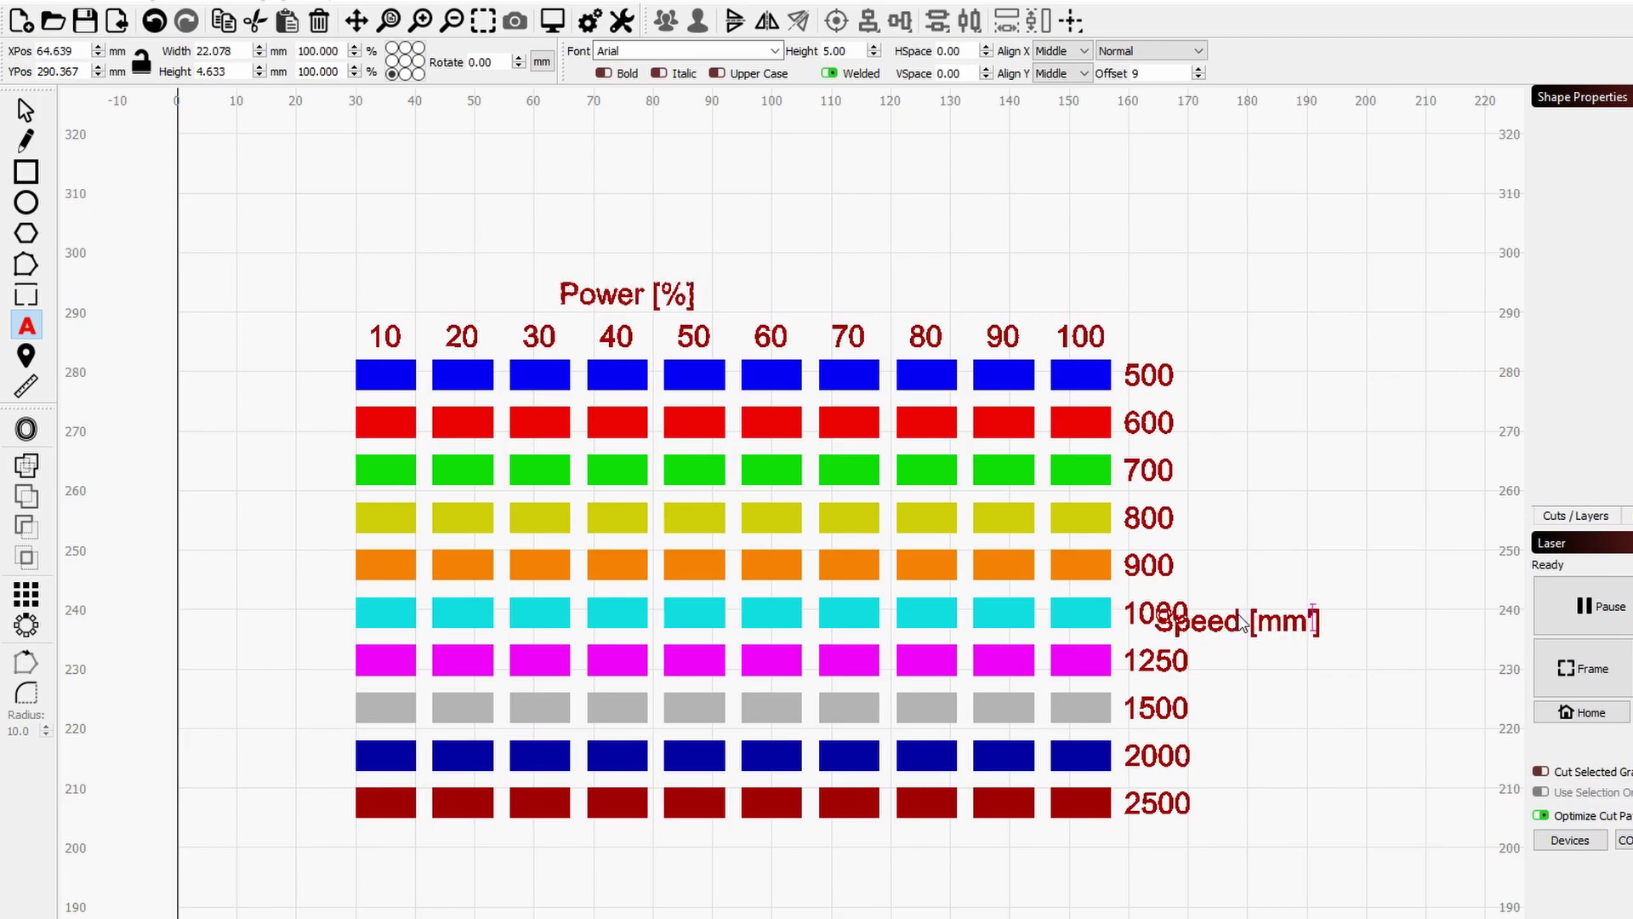
text(/min)
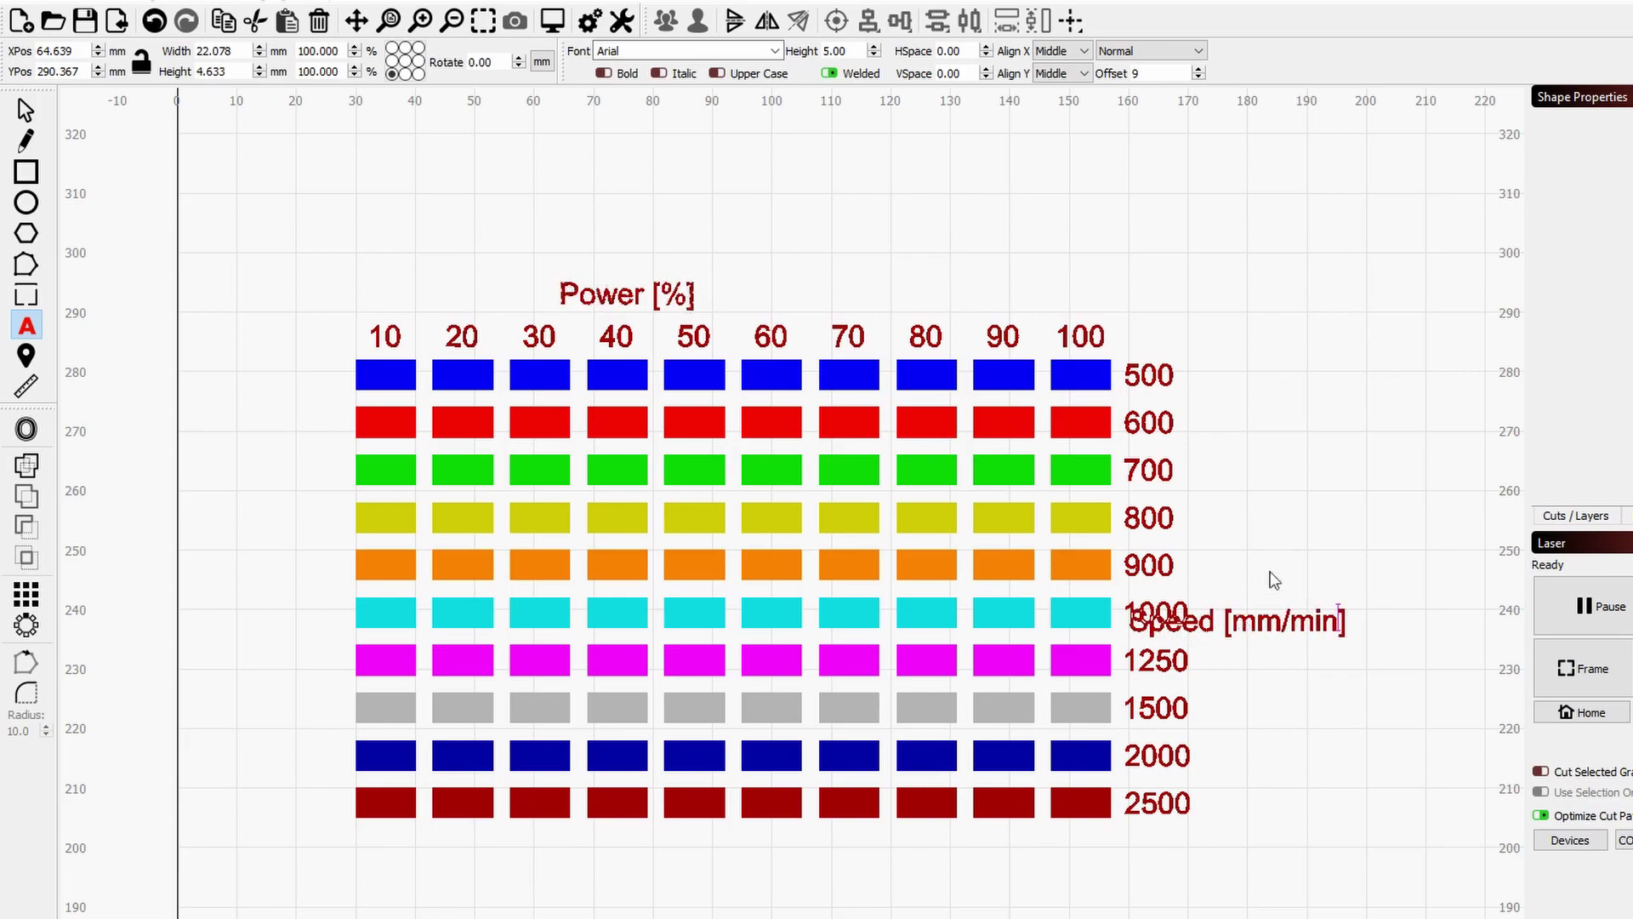
key(Escape)
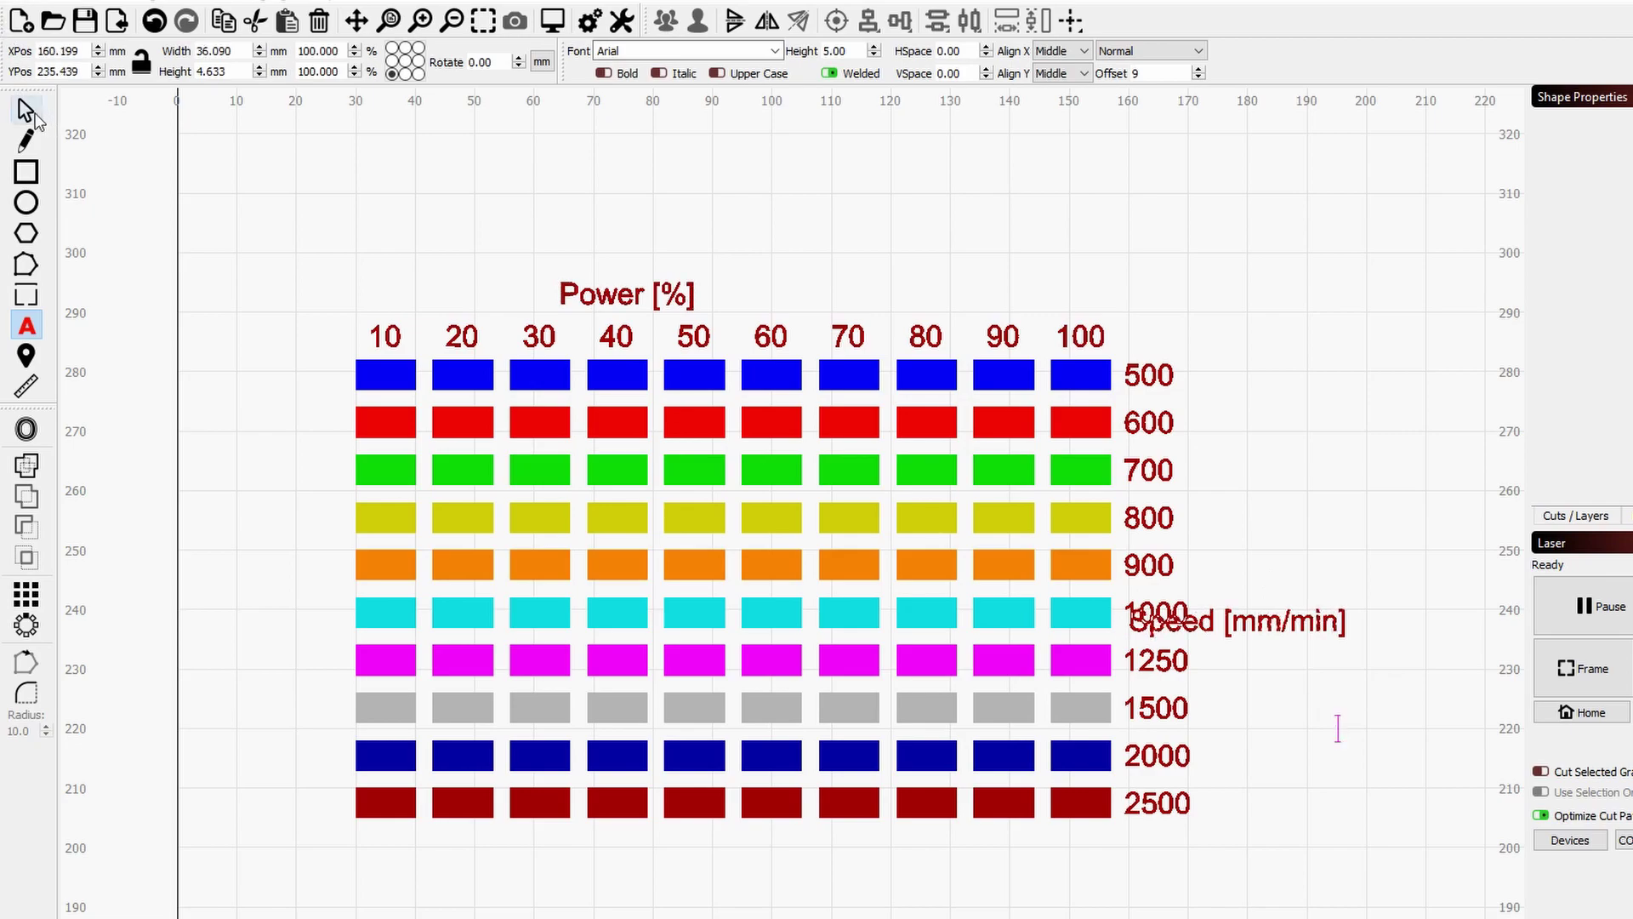
Step: Centre the "Power [%]" heading above the column labels, at about X 83 mm and Y 290.7 mm
click(629, 298)
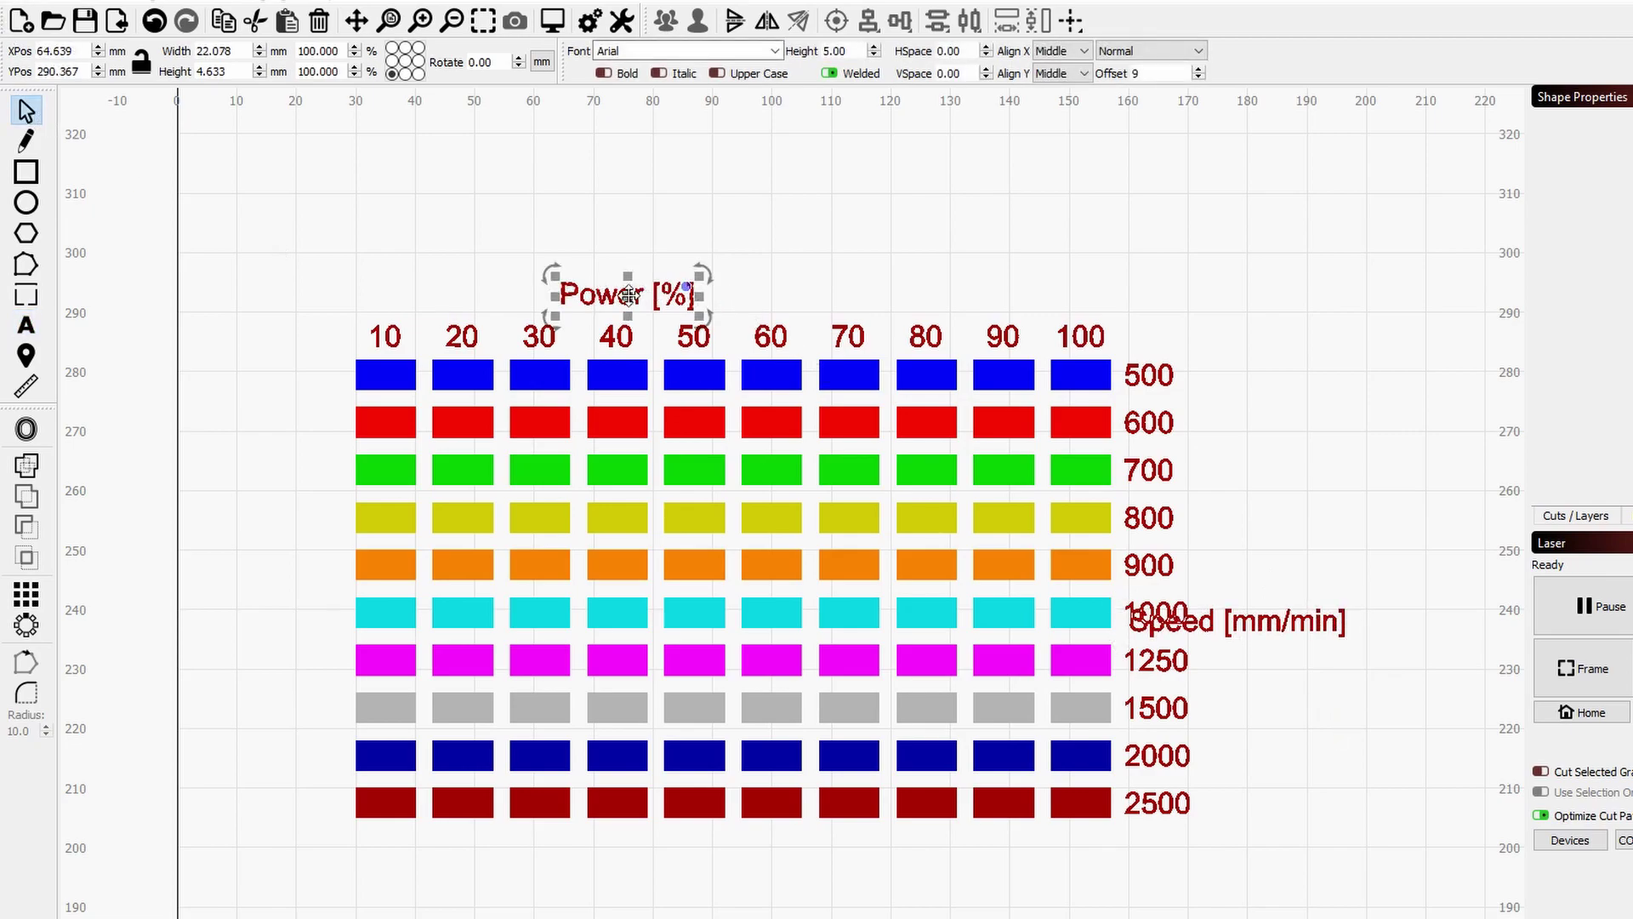
drag(629, 297, 736, 297)
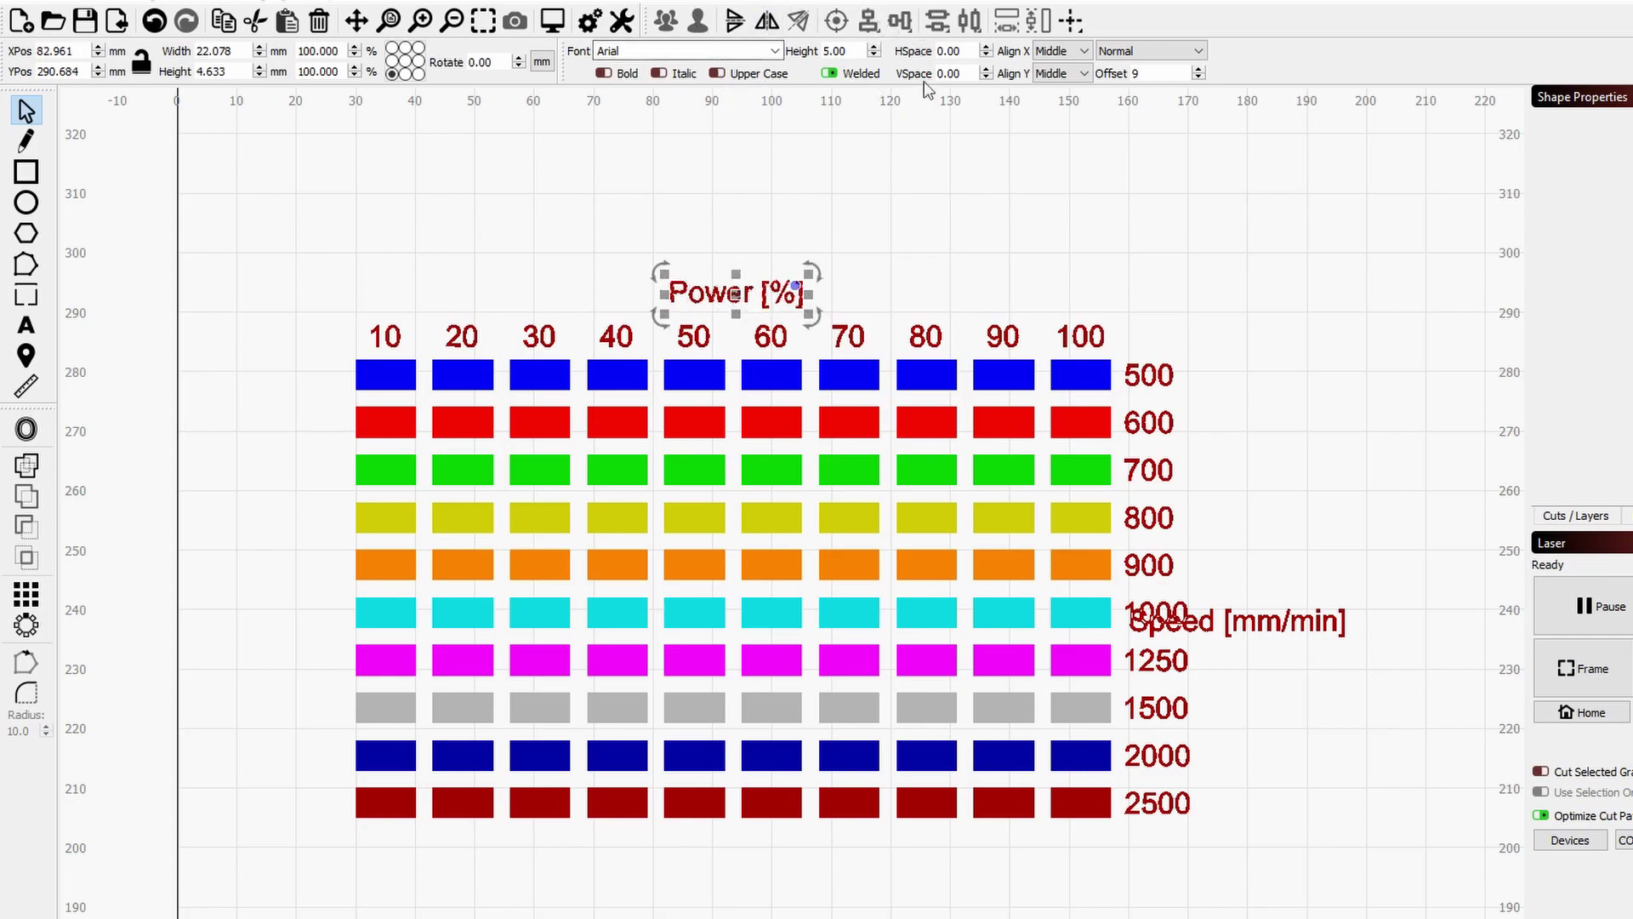
click(912, 179)
Step: Rotate the "Speed [mm/min]" heading 90 degrees clockwise and place it outside the speed labels, at about X 170.7 mm and Y 226 mm
click(1242, 629)
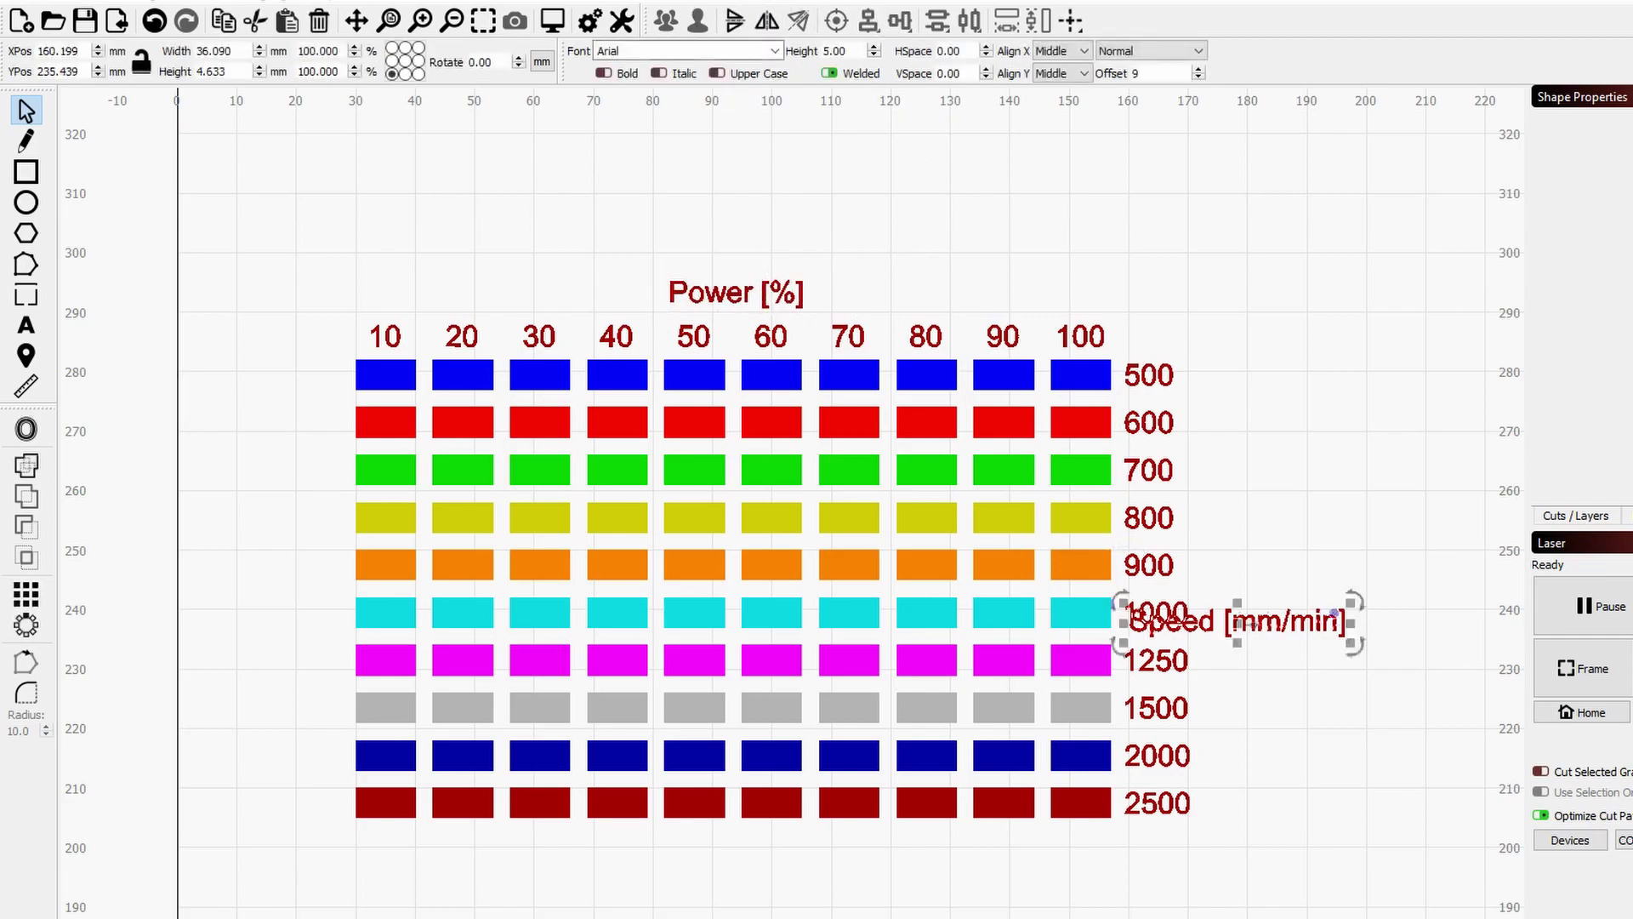
drag(1237, 627, 1270, 579)
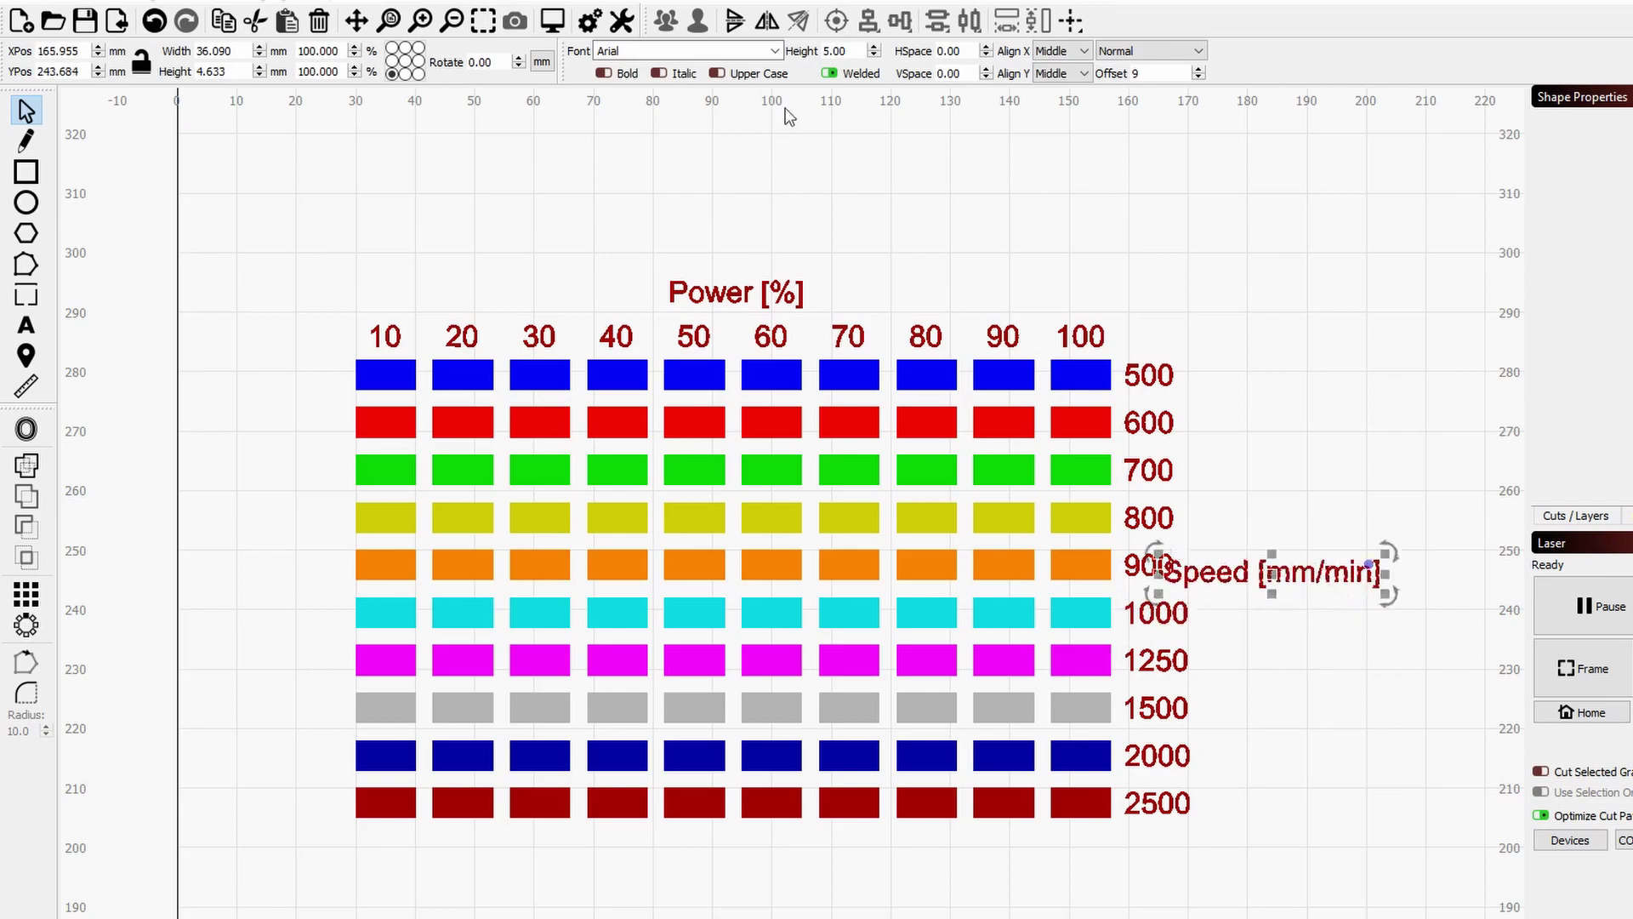
double_click(485, 62)
text(90)
click(1228, 309)
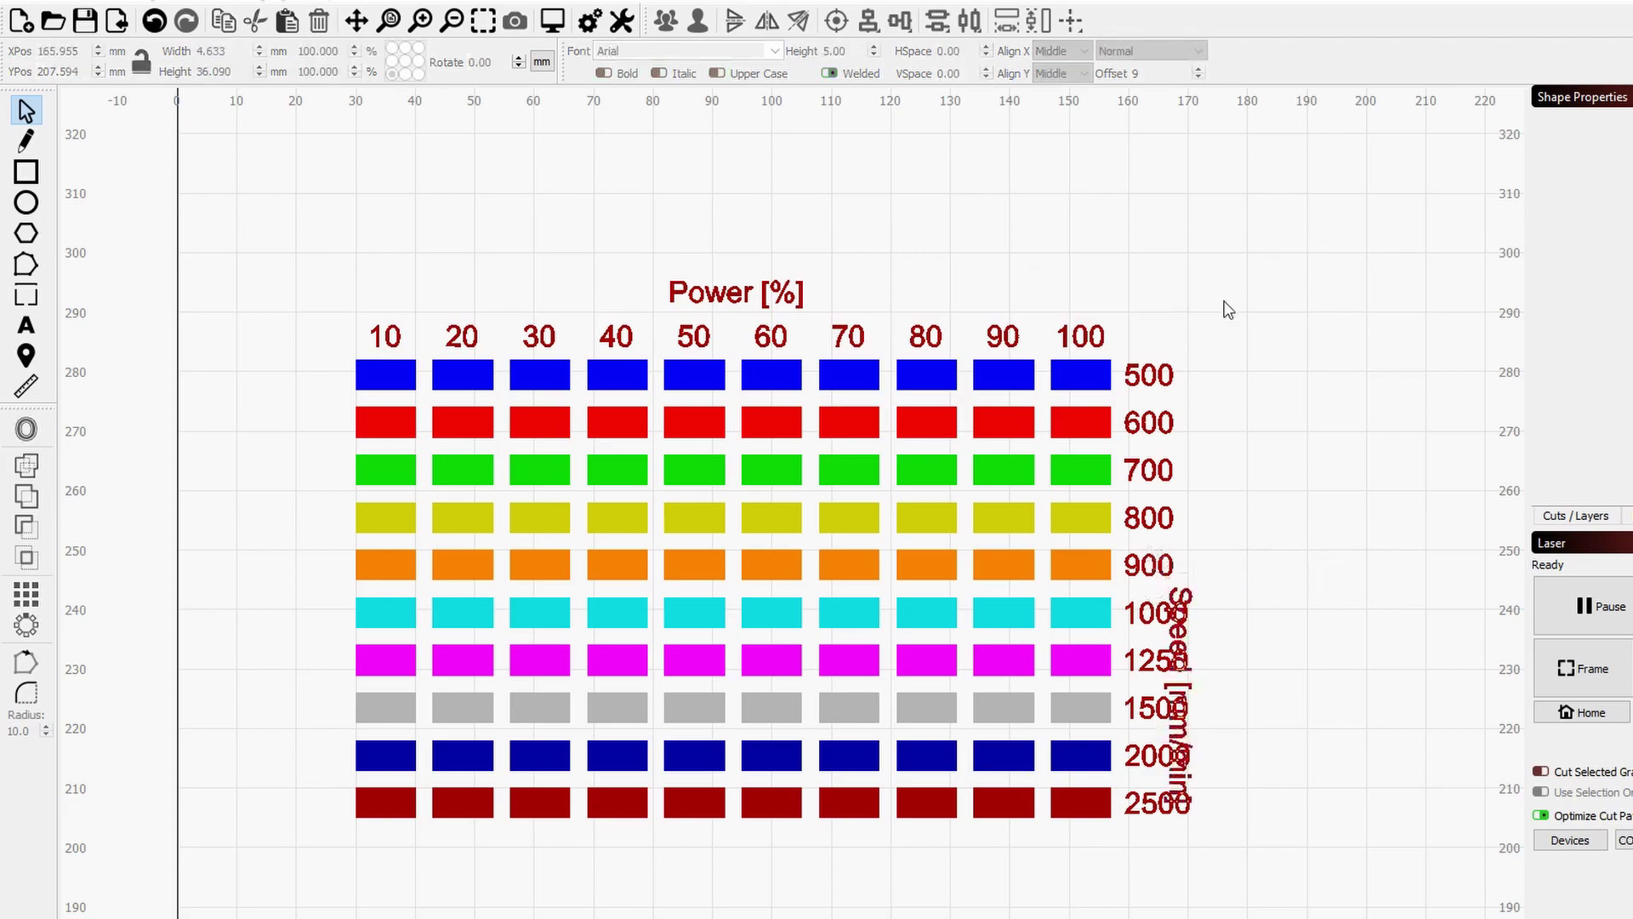
drag(1197, 685, 1209, 597)
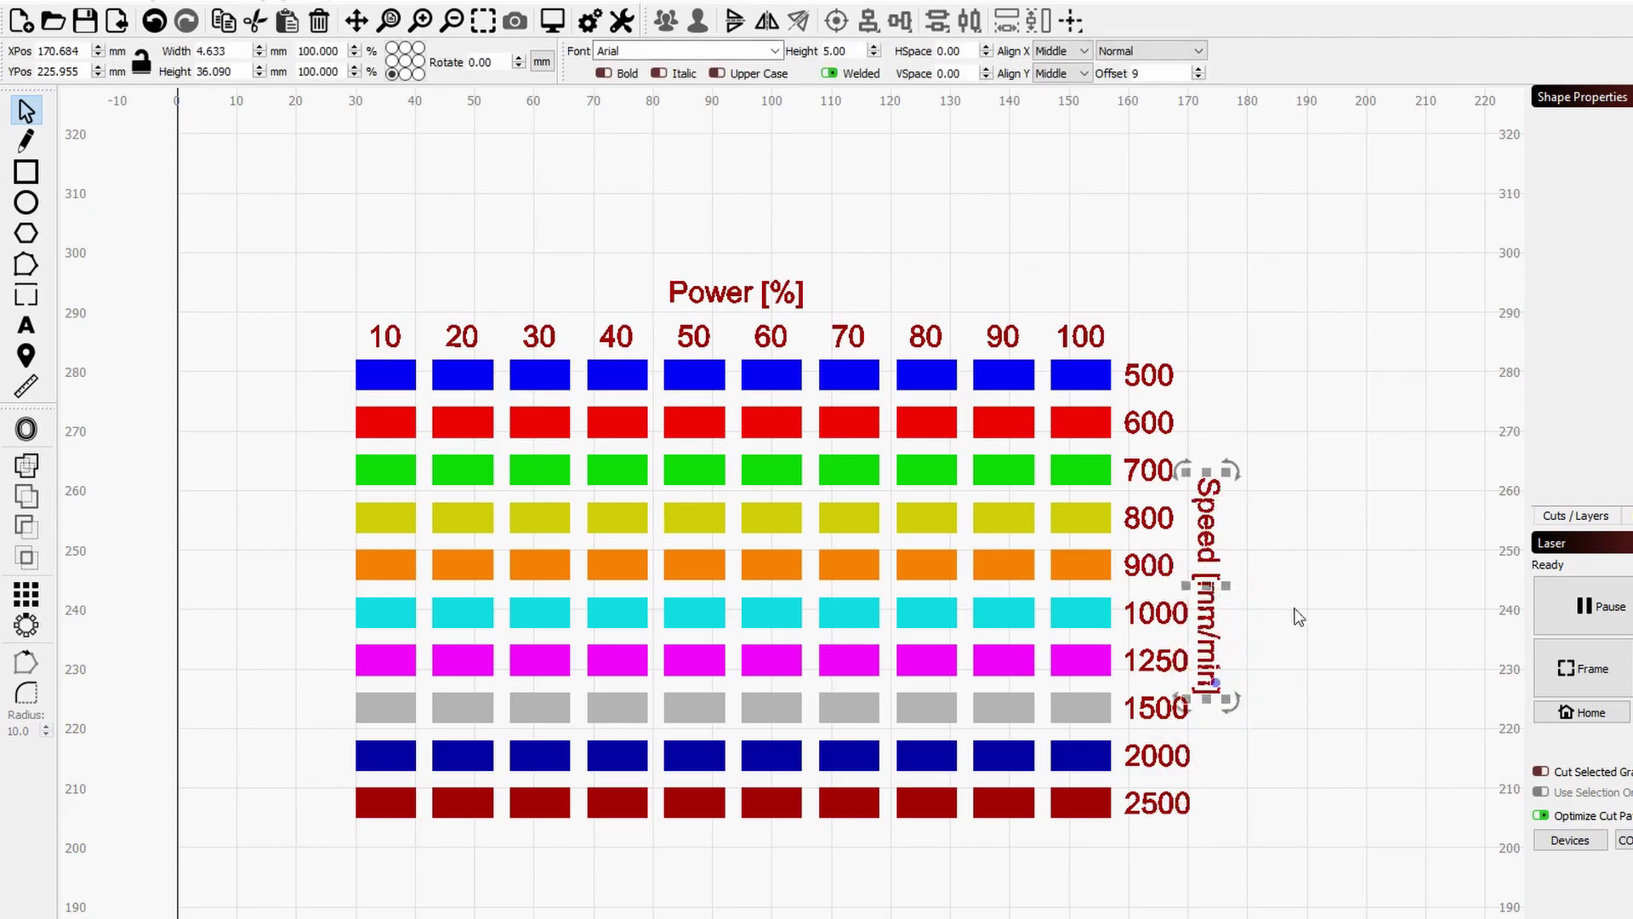
click(1053, 824)
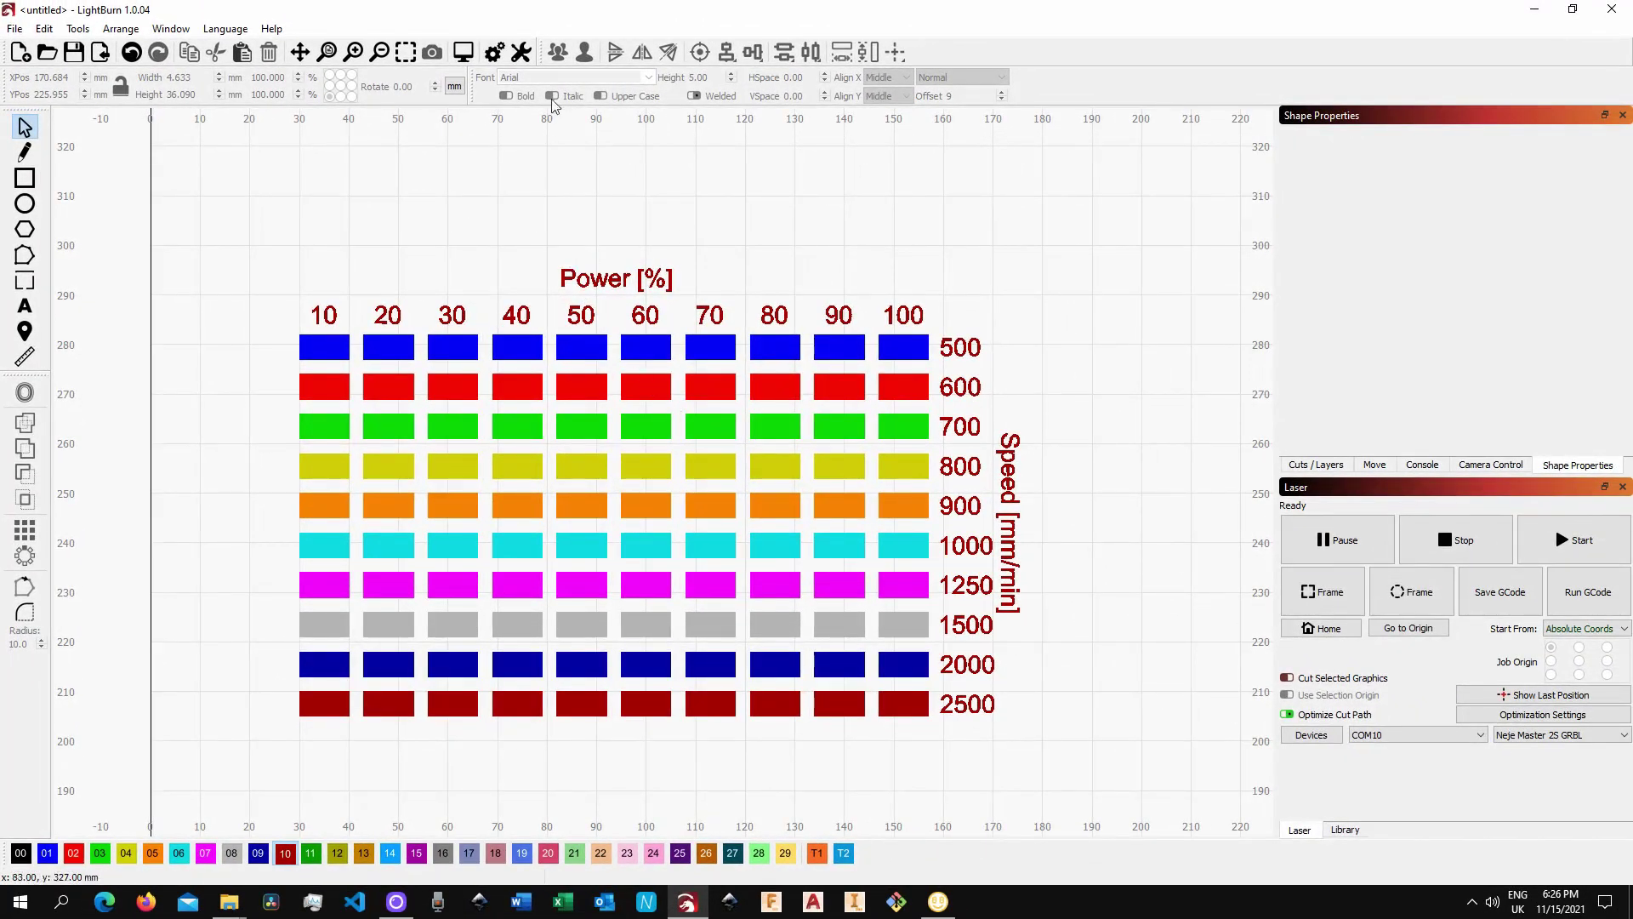
Step: Preview the burn of the whole test grid with its power shading, then close the preview
click(463, 52)
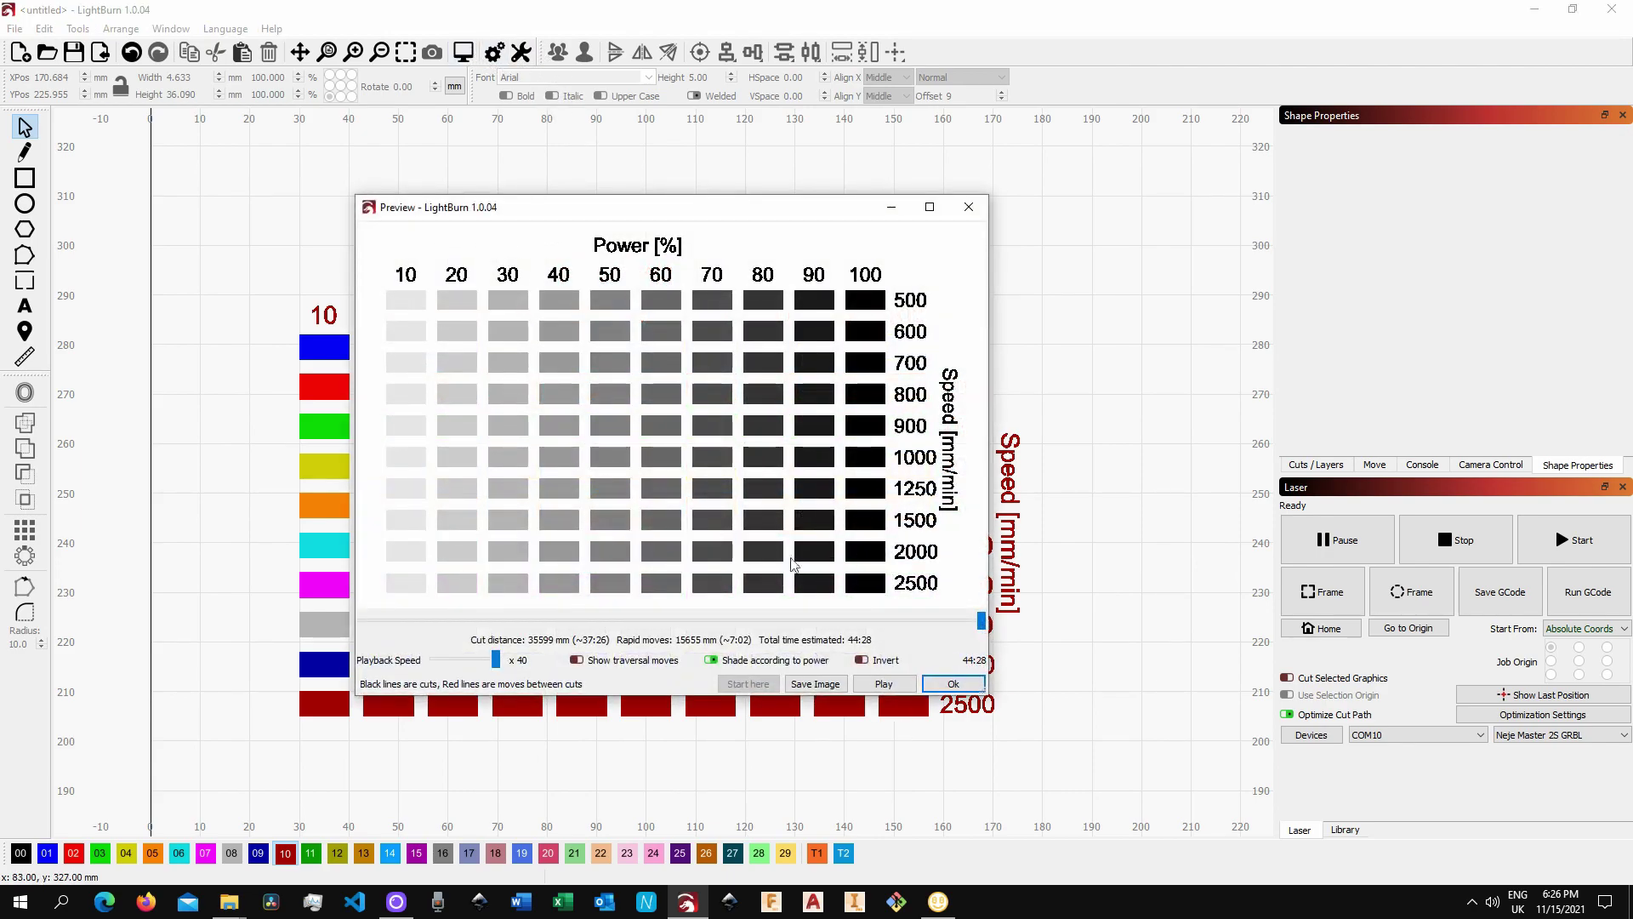
click(968, 207)
Step: Assign all power and speed labels and both headings to the black layer 00
drag(286, 252, 1046, 730)
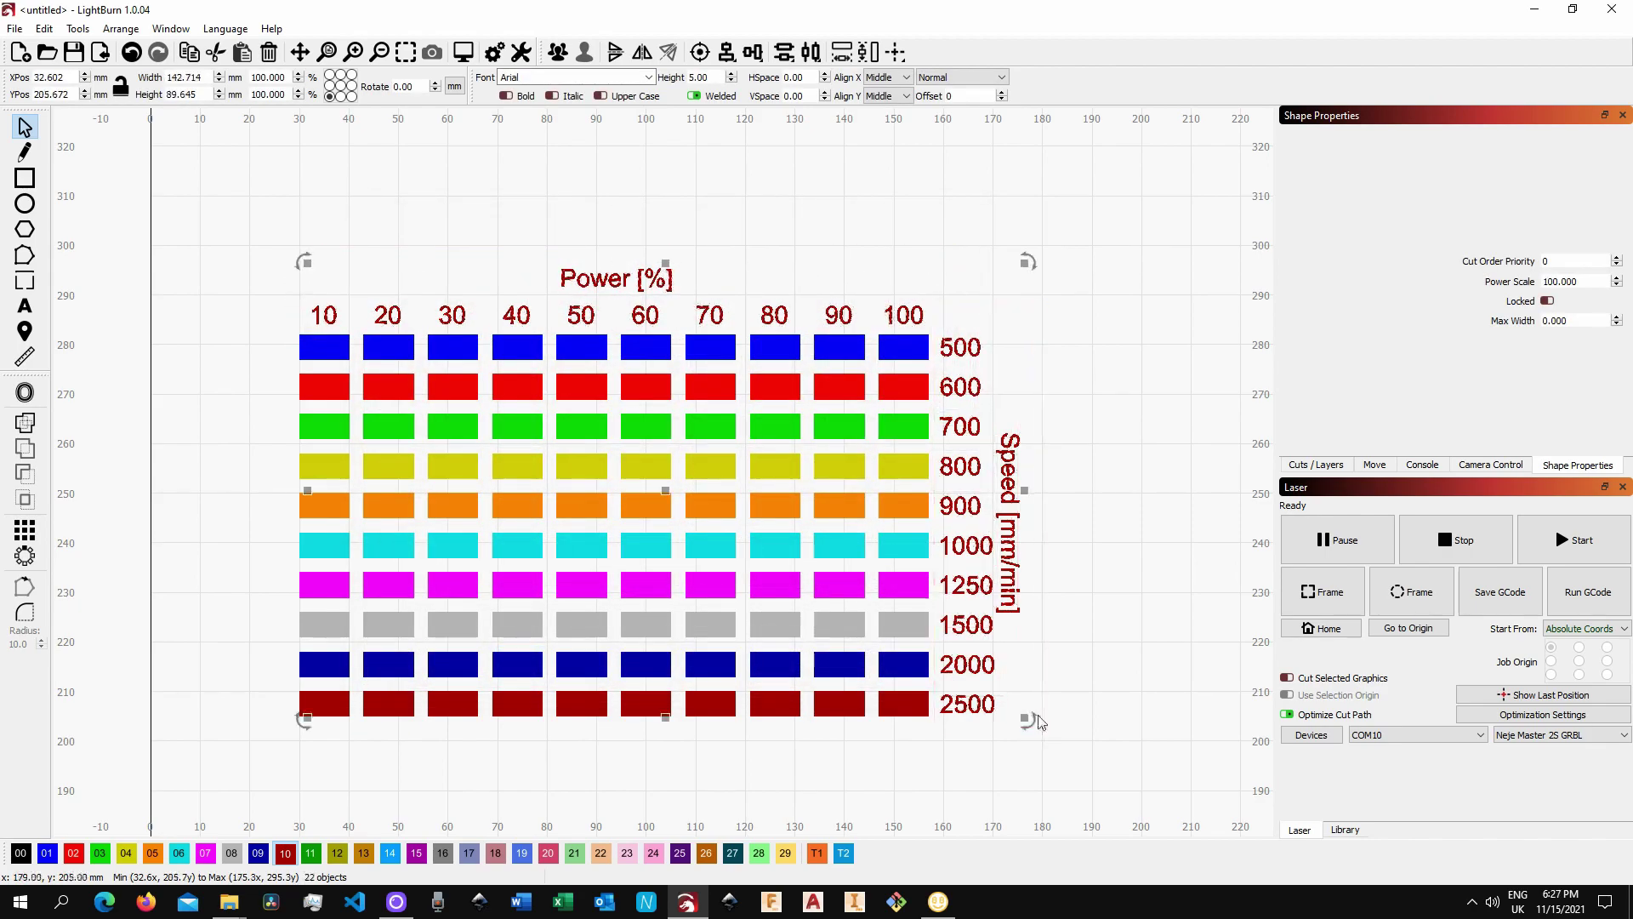
click(20, 853)
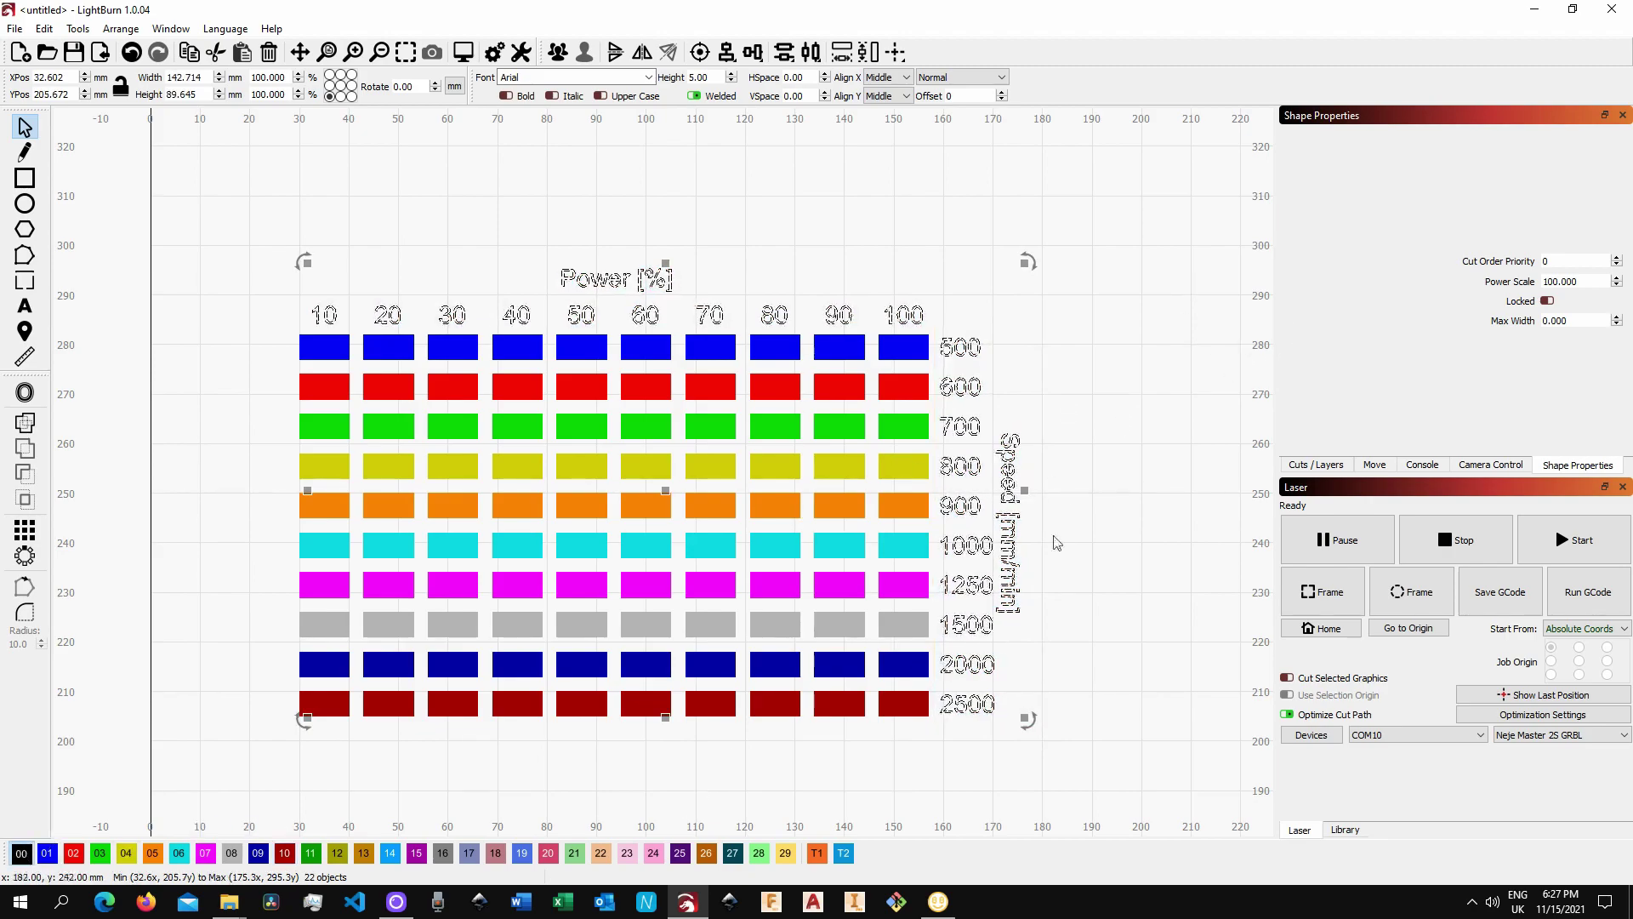
click(1125, 475)
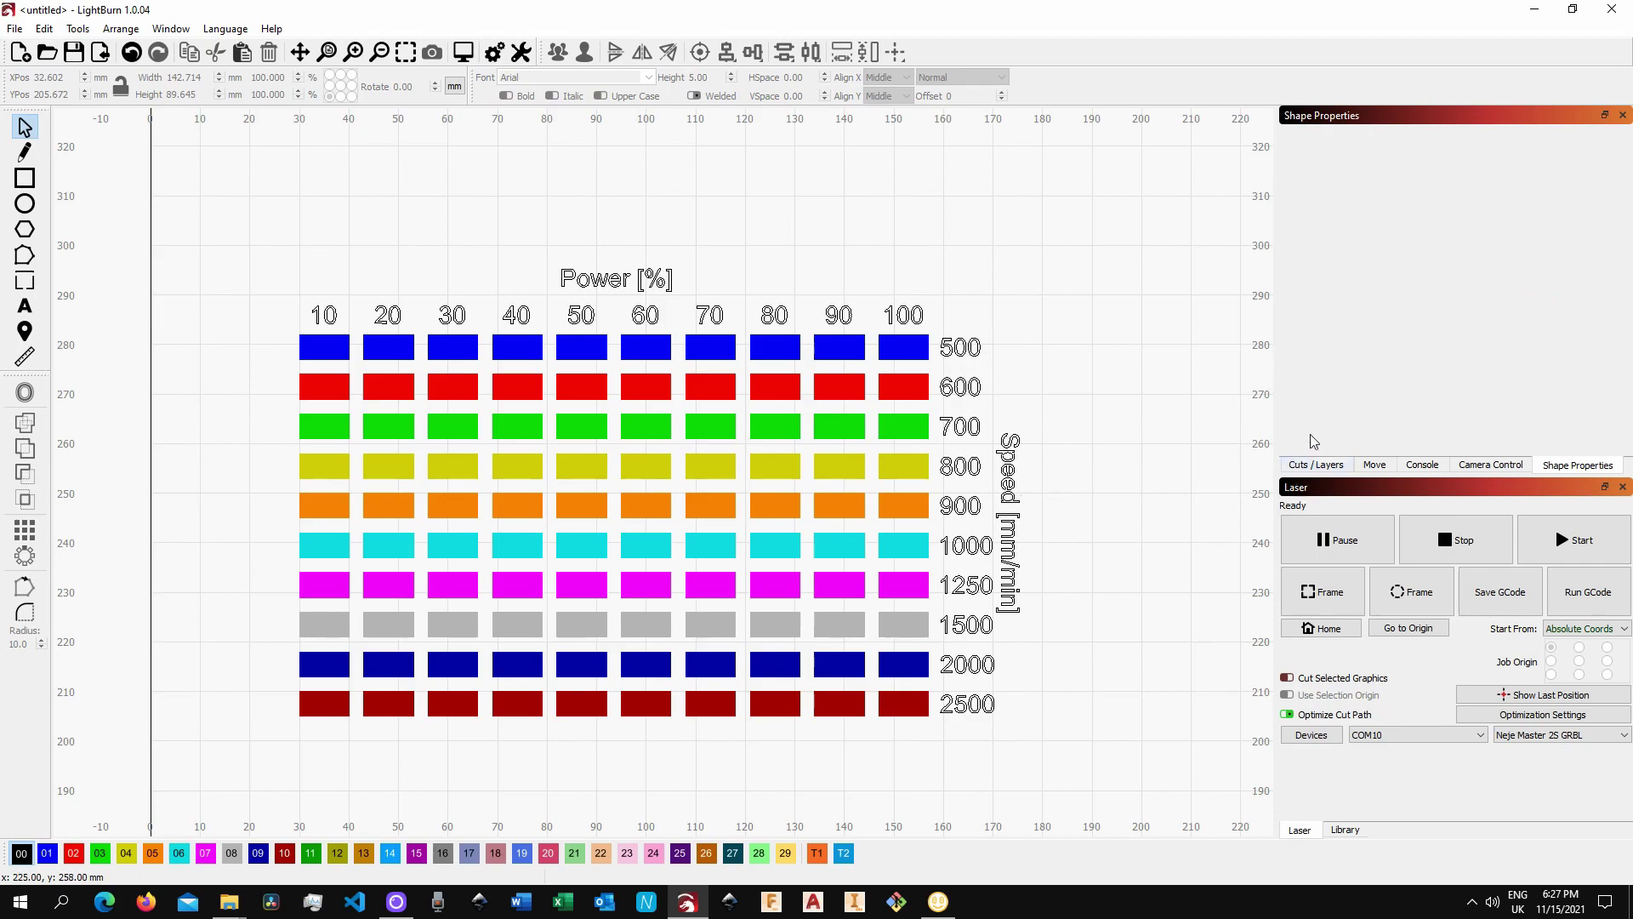
Step: Move the black text layer 00 up to first place in the cut order, ahead of all fill layers
click(1316, 466)
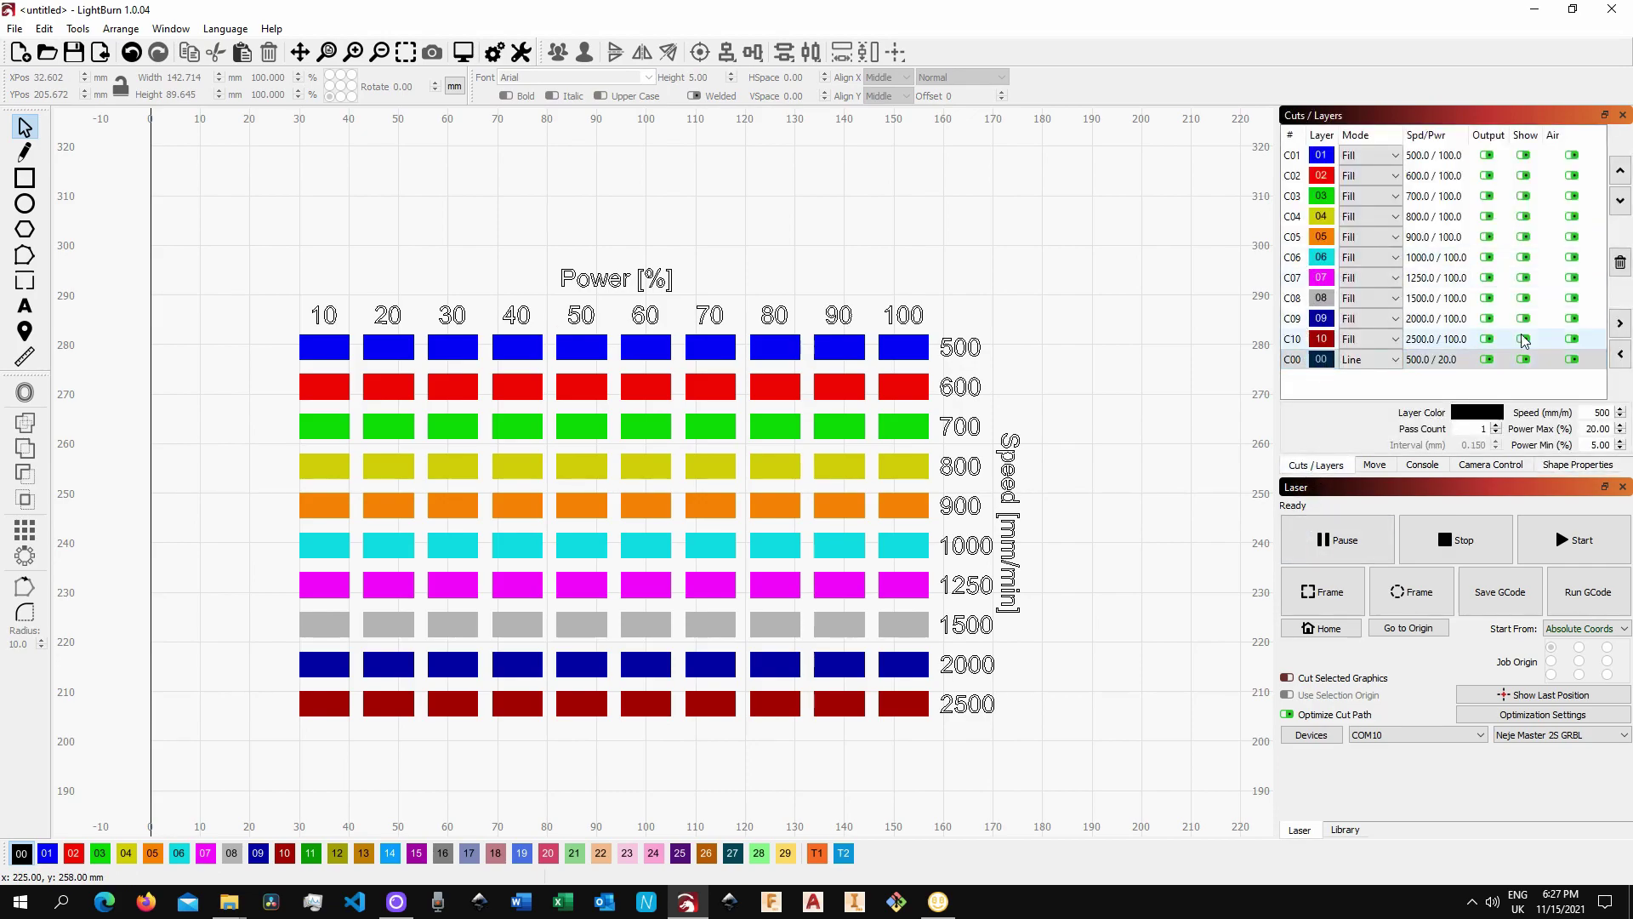
click(1620, 171)
click(1620, 171)
click(1620, 171)
click(1620, 171)
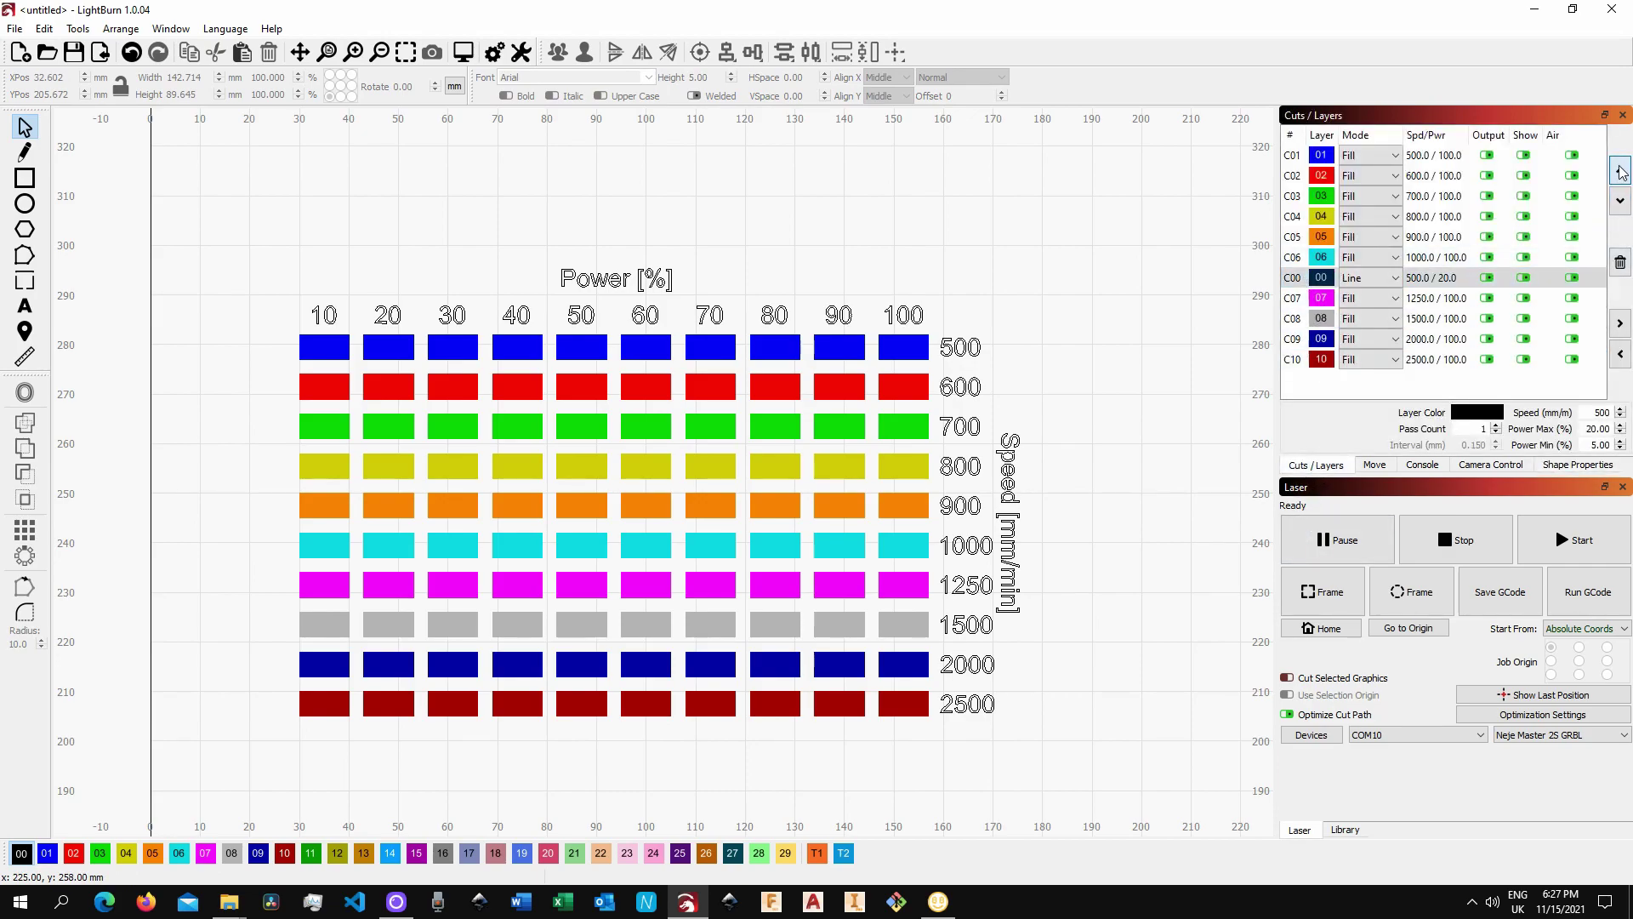
click(1620, 171)
click(1620, 171)
click(1620, 171)
click(1621, 170)
click(1621, 171)
click(1620, 171)
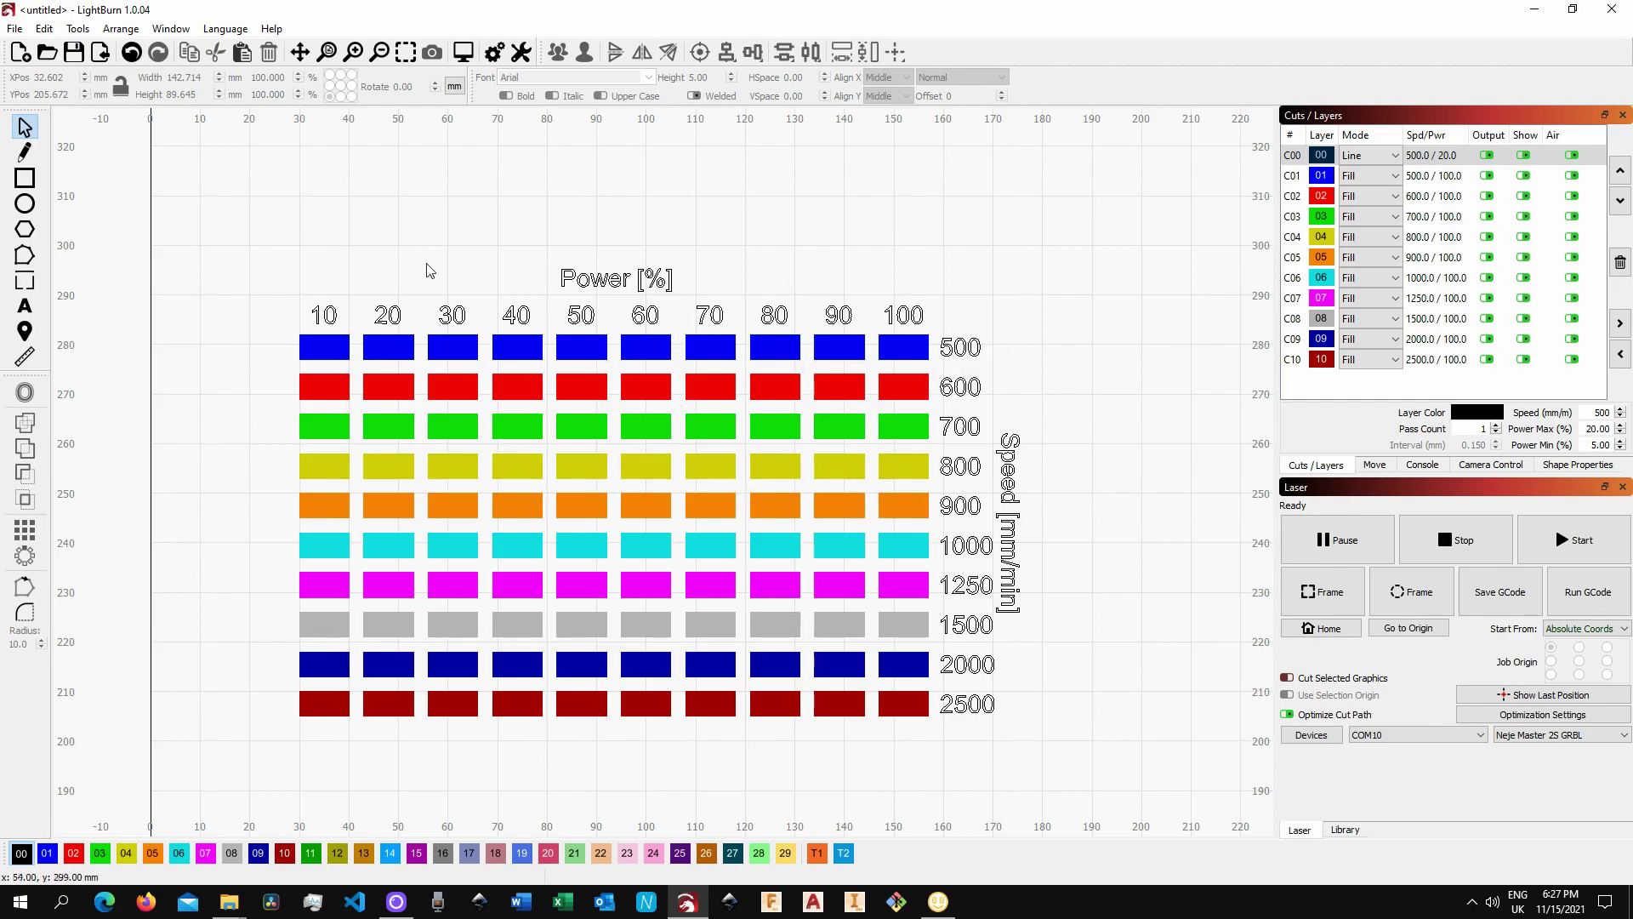
Step: Open the existing project Engraving Test R01.lbrn2 without saving the current grid, and bring its whole engraving test layout into view
click(17, 31)
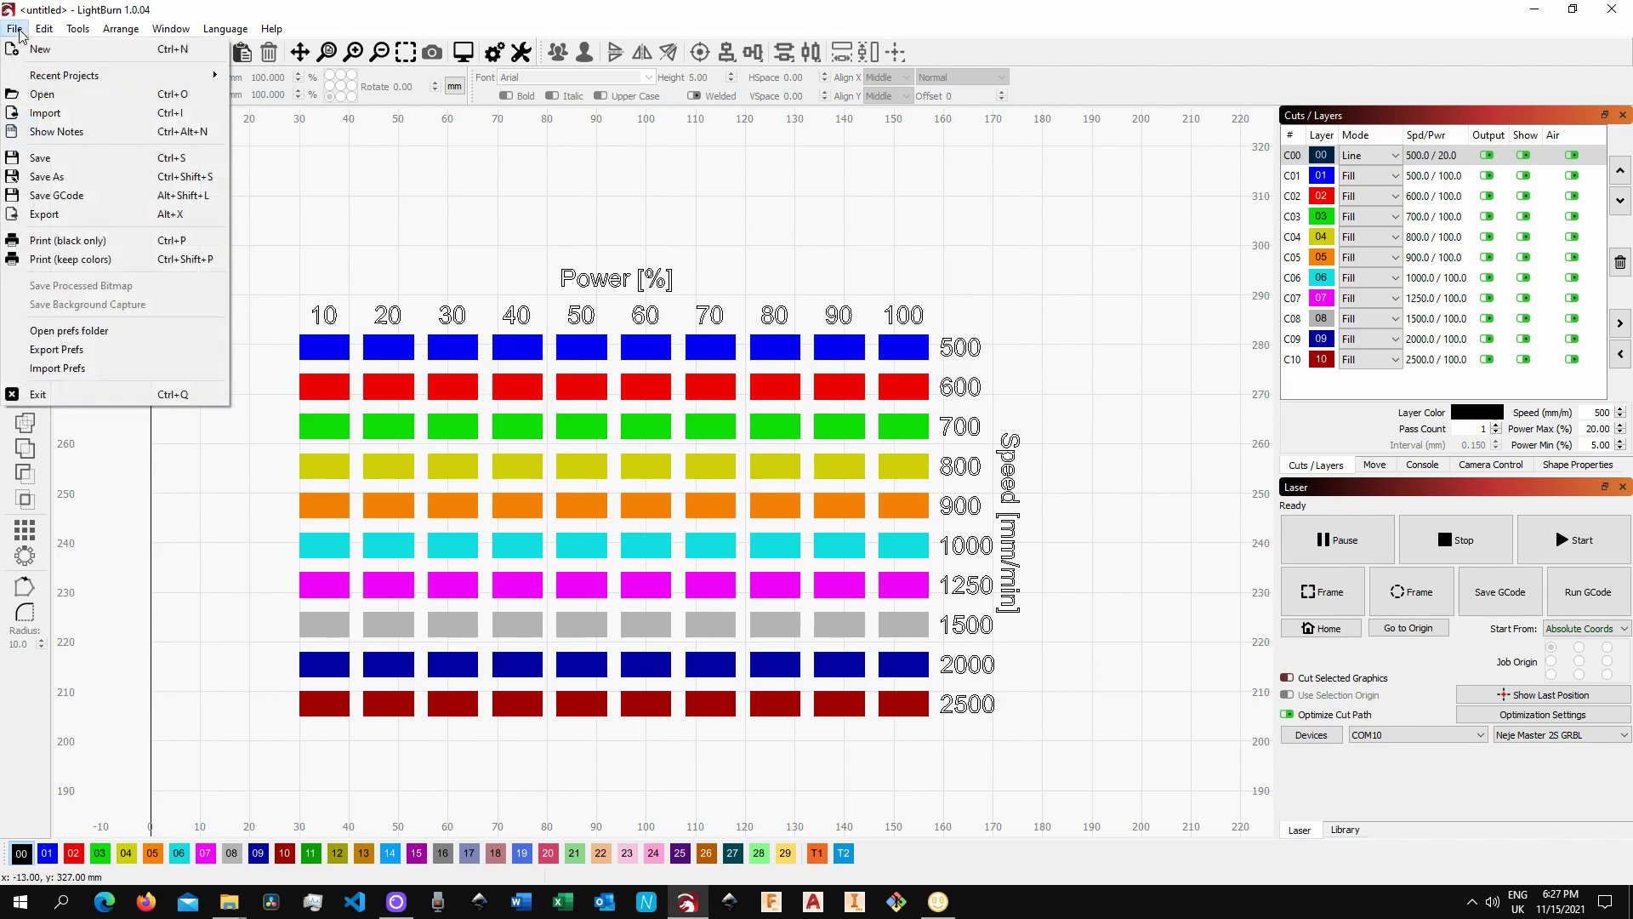
click(66, 100)
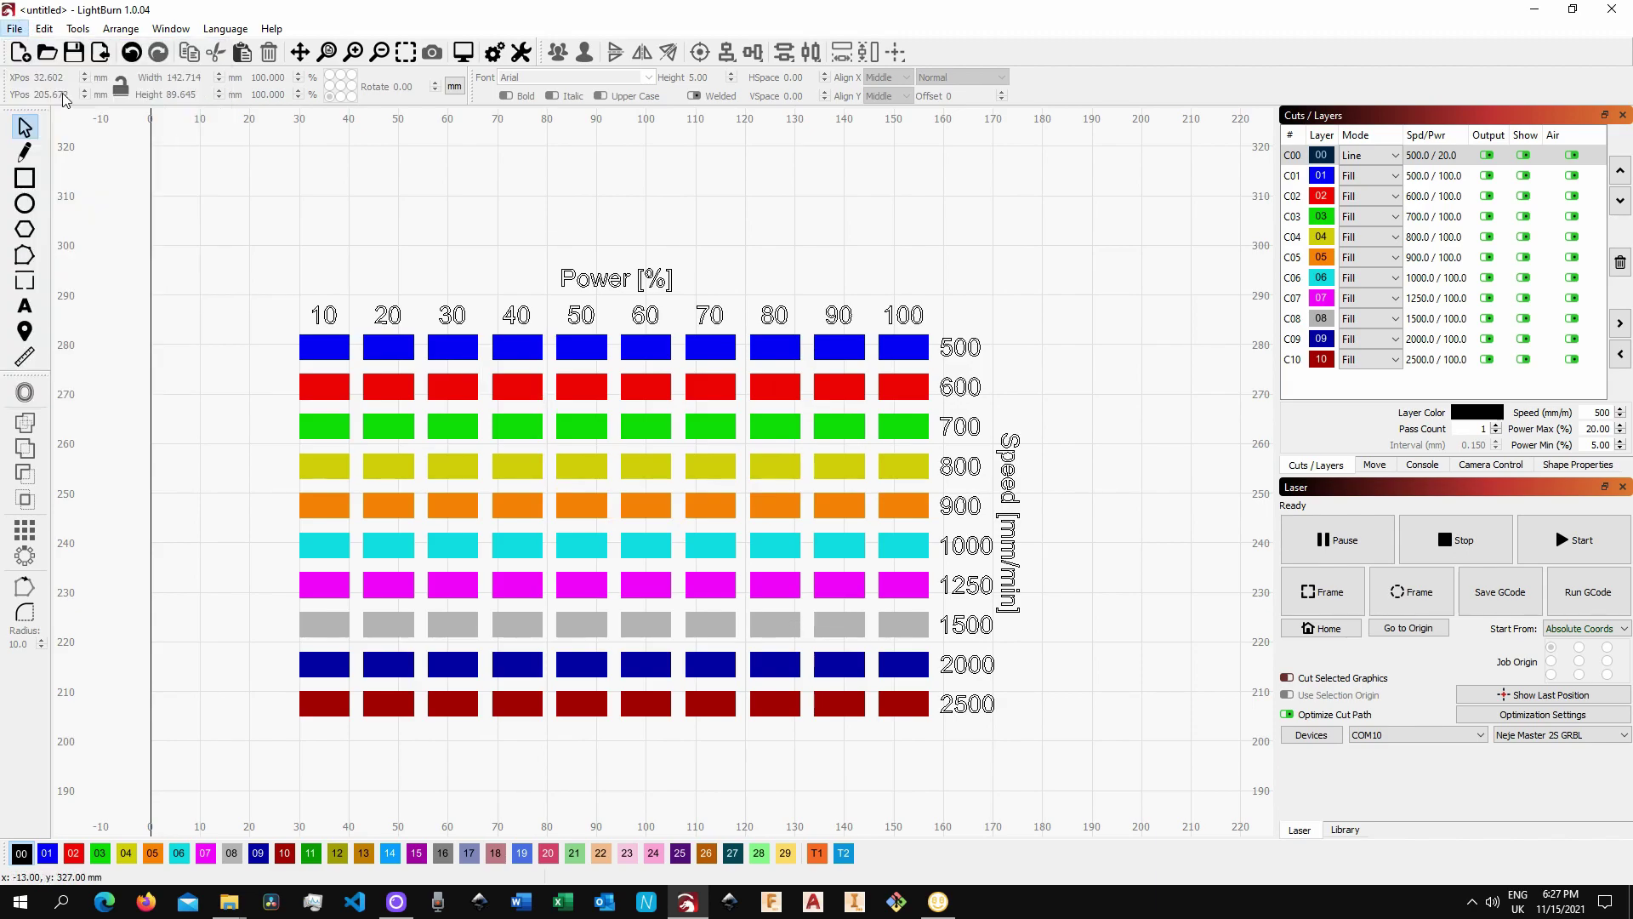
click(212, 162)
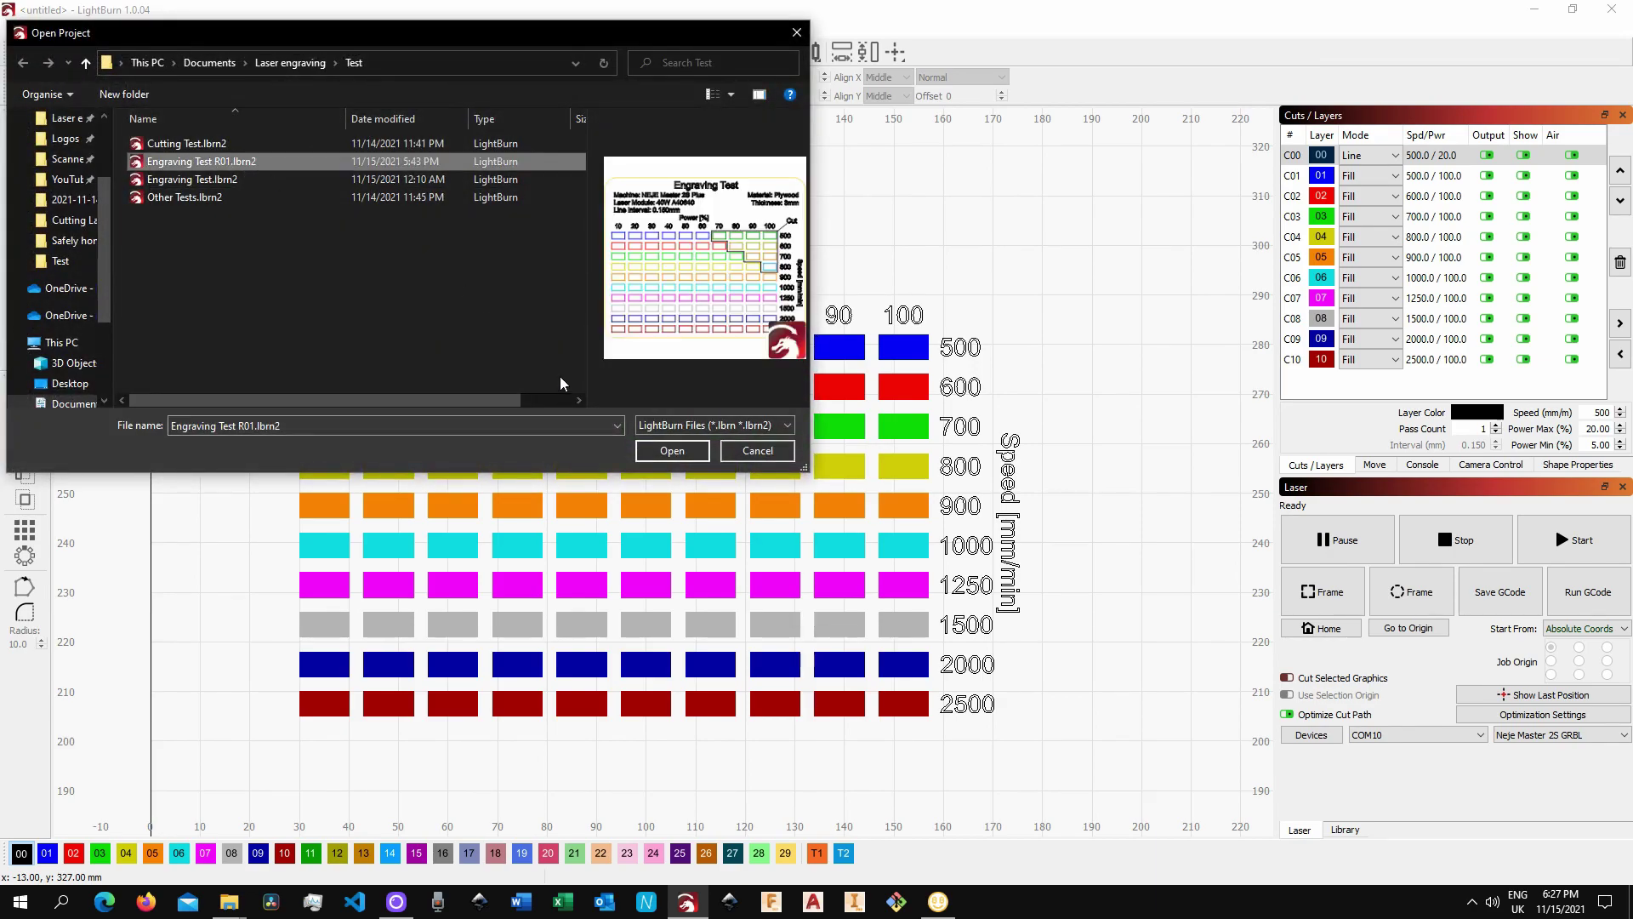
click(672, 450)
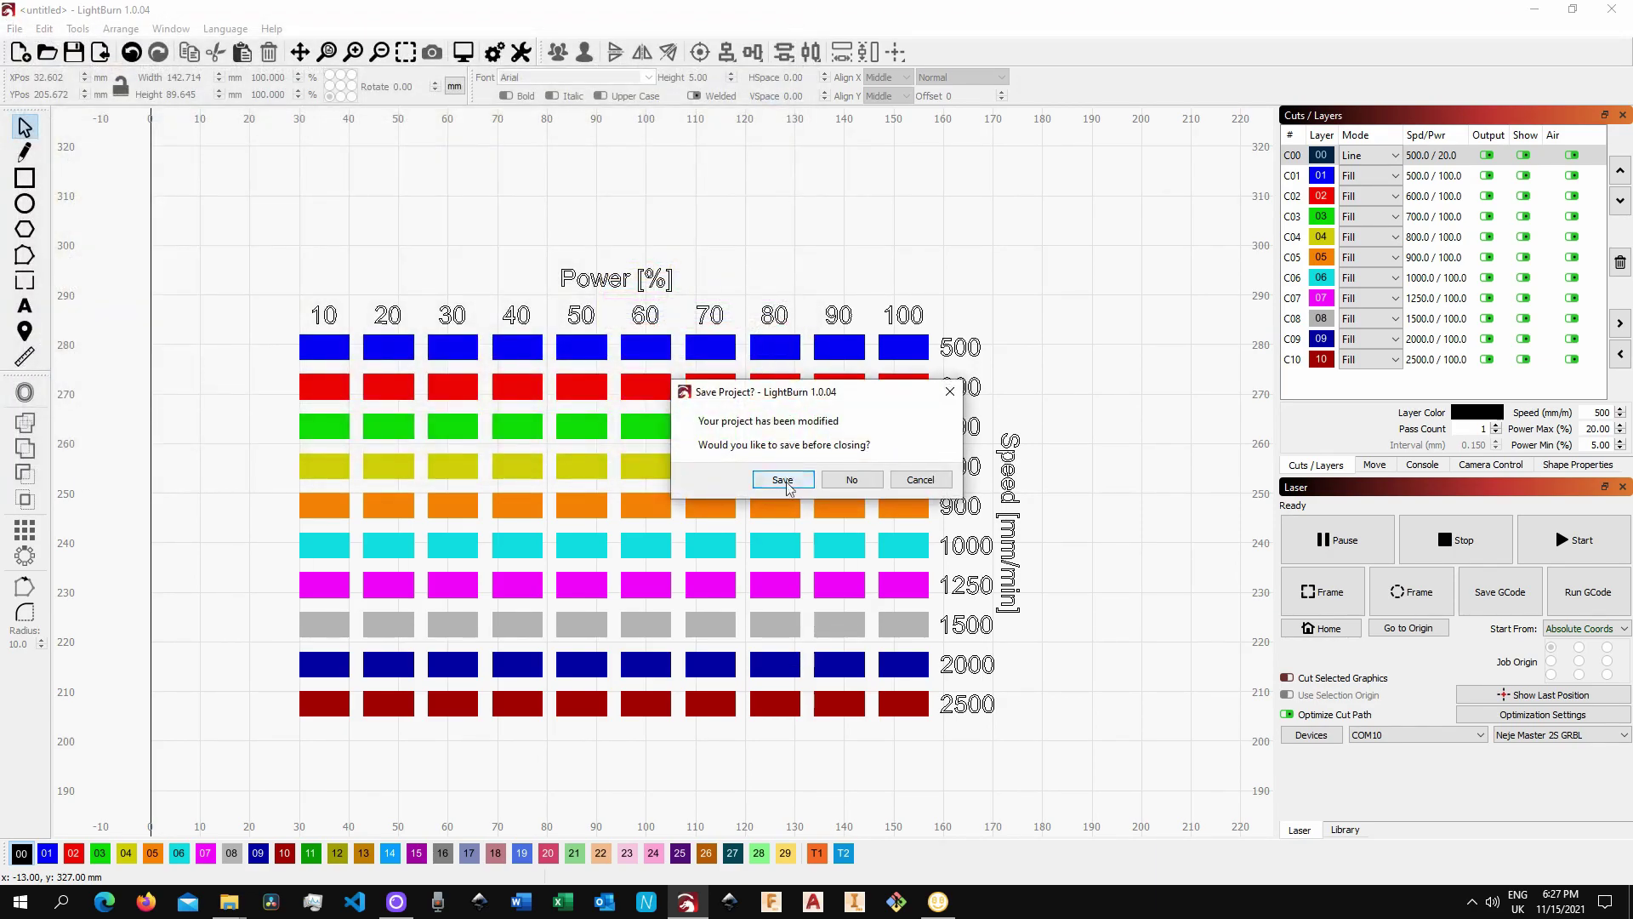
click(824, 483)
scroll(791, 364, down, 4)
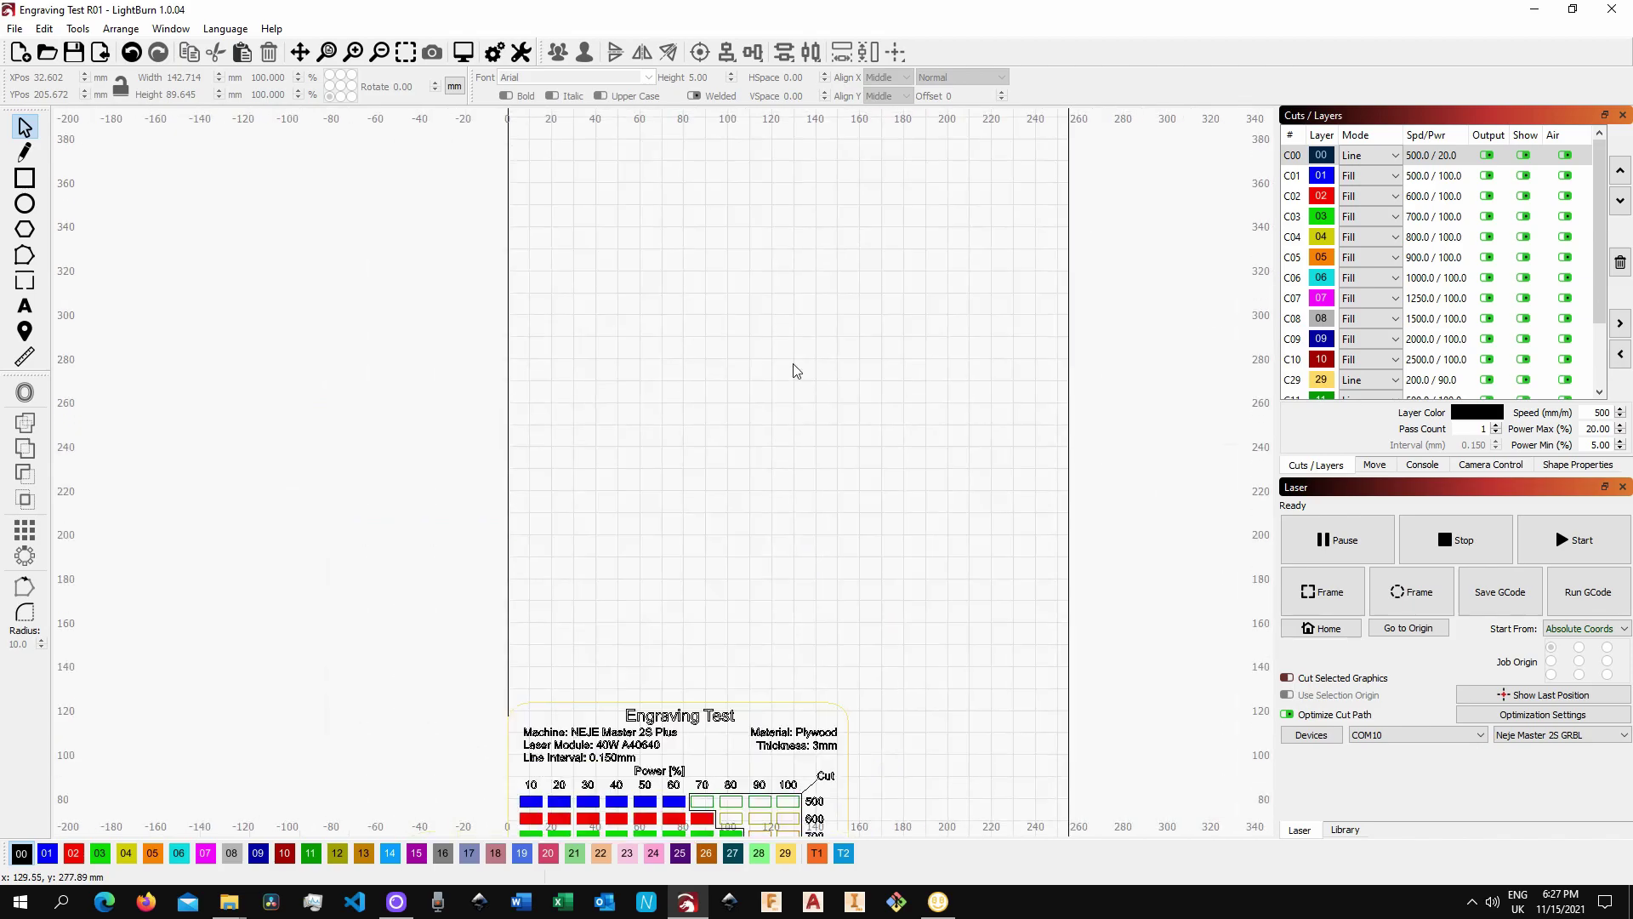
scroll(715, 789, up, 4)
drag(717, 789, 754, 602)
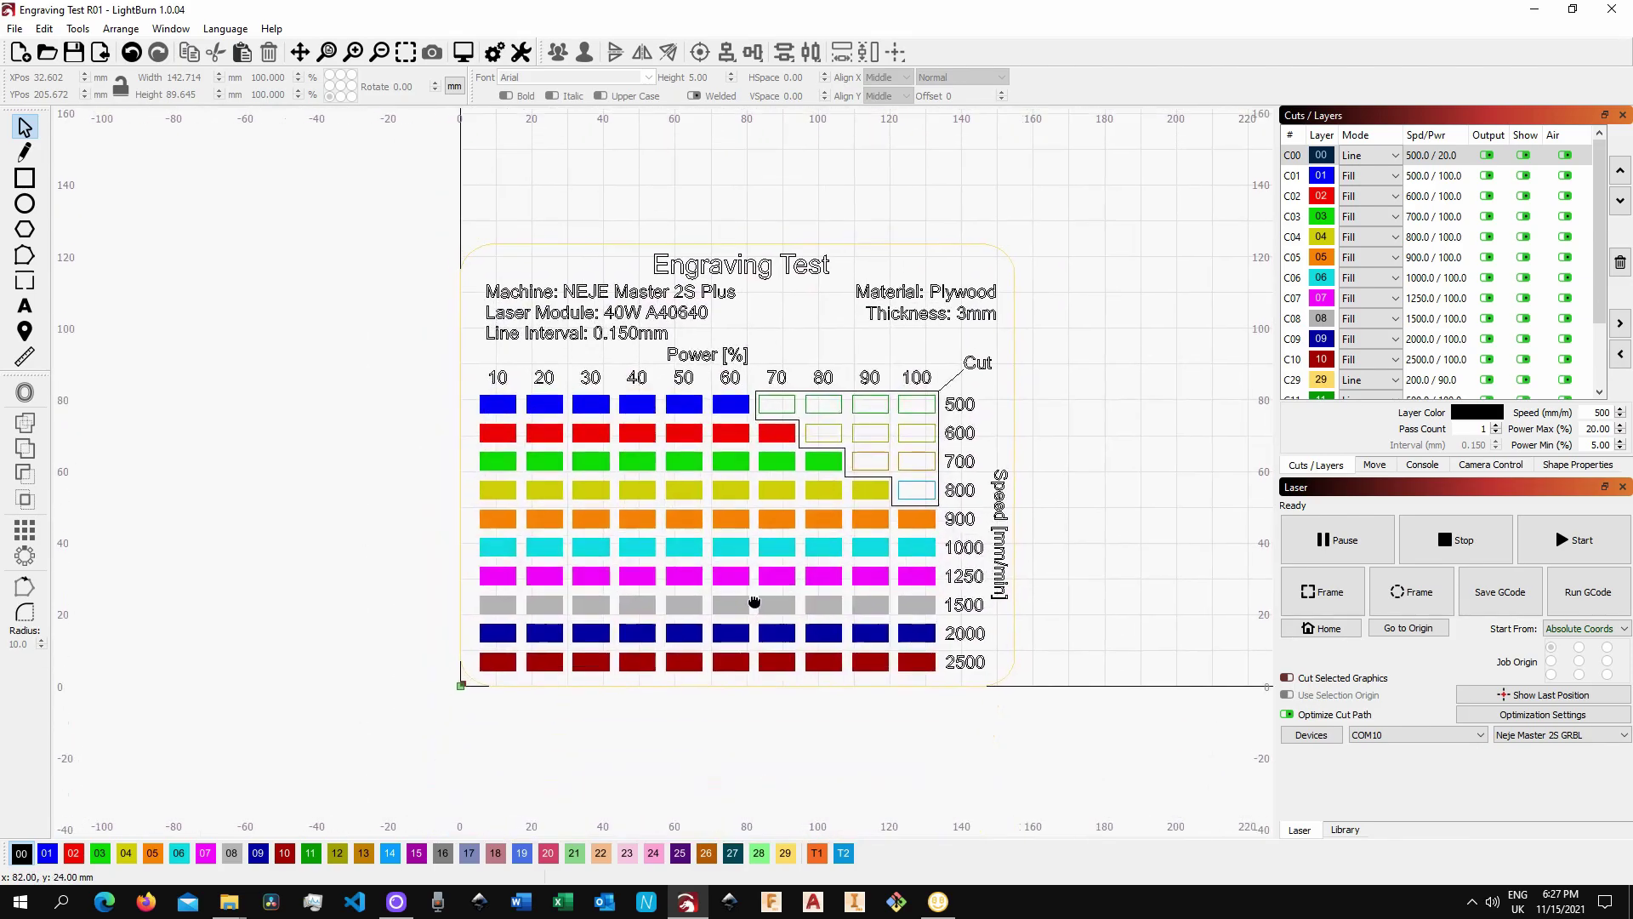
scroll(755, 576, up, 1)
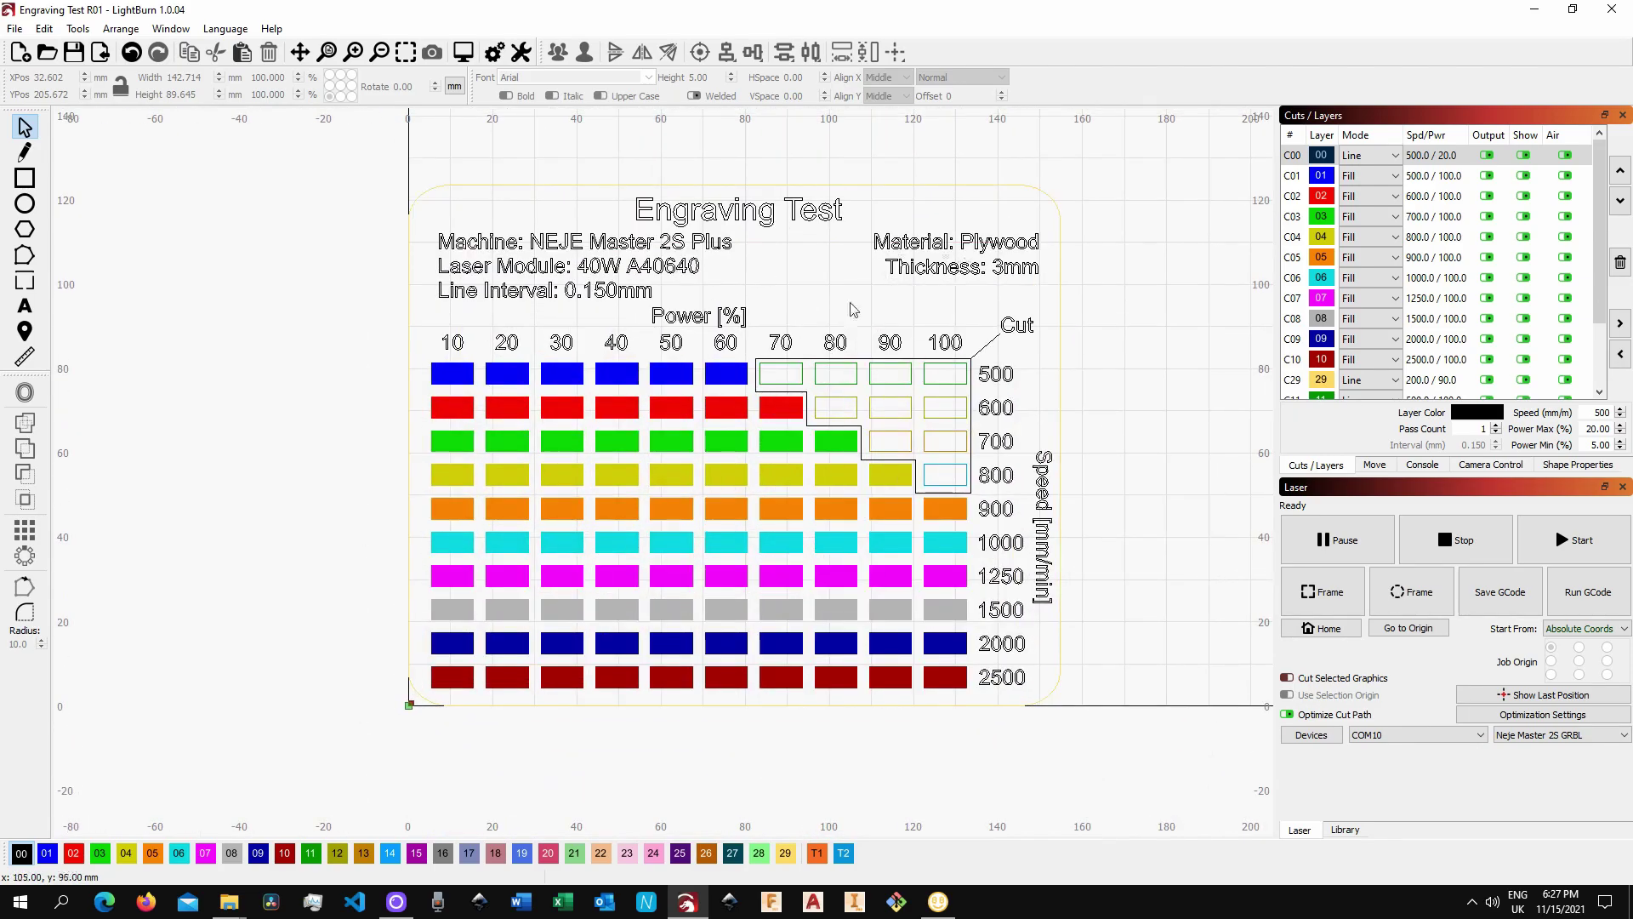